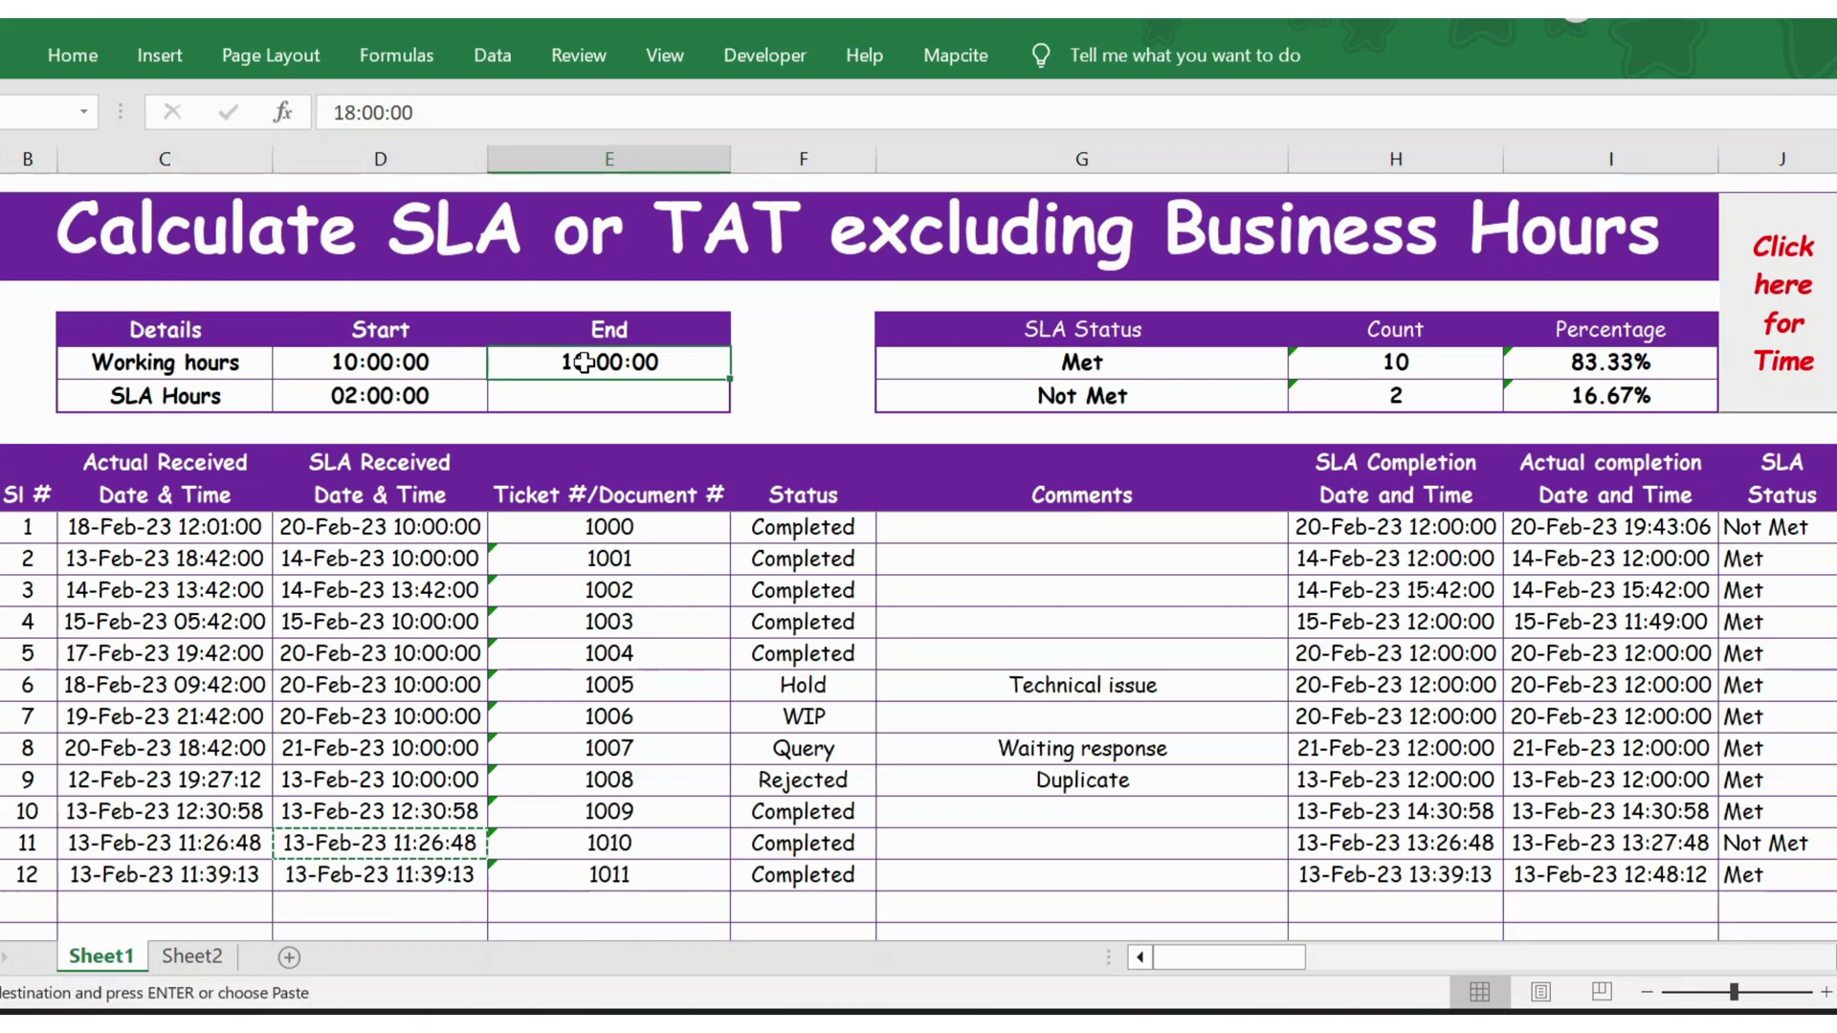
- Inspect the working-hours start time and the first ticket's received date and SLA received formula
click(370, 364)
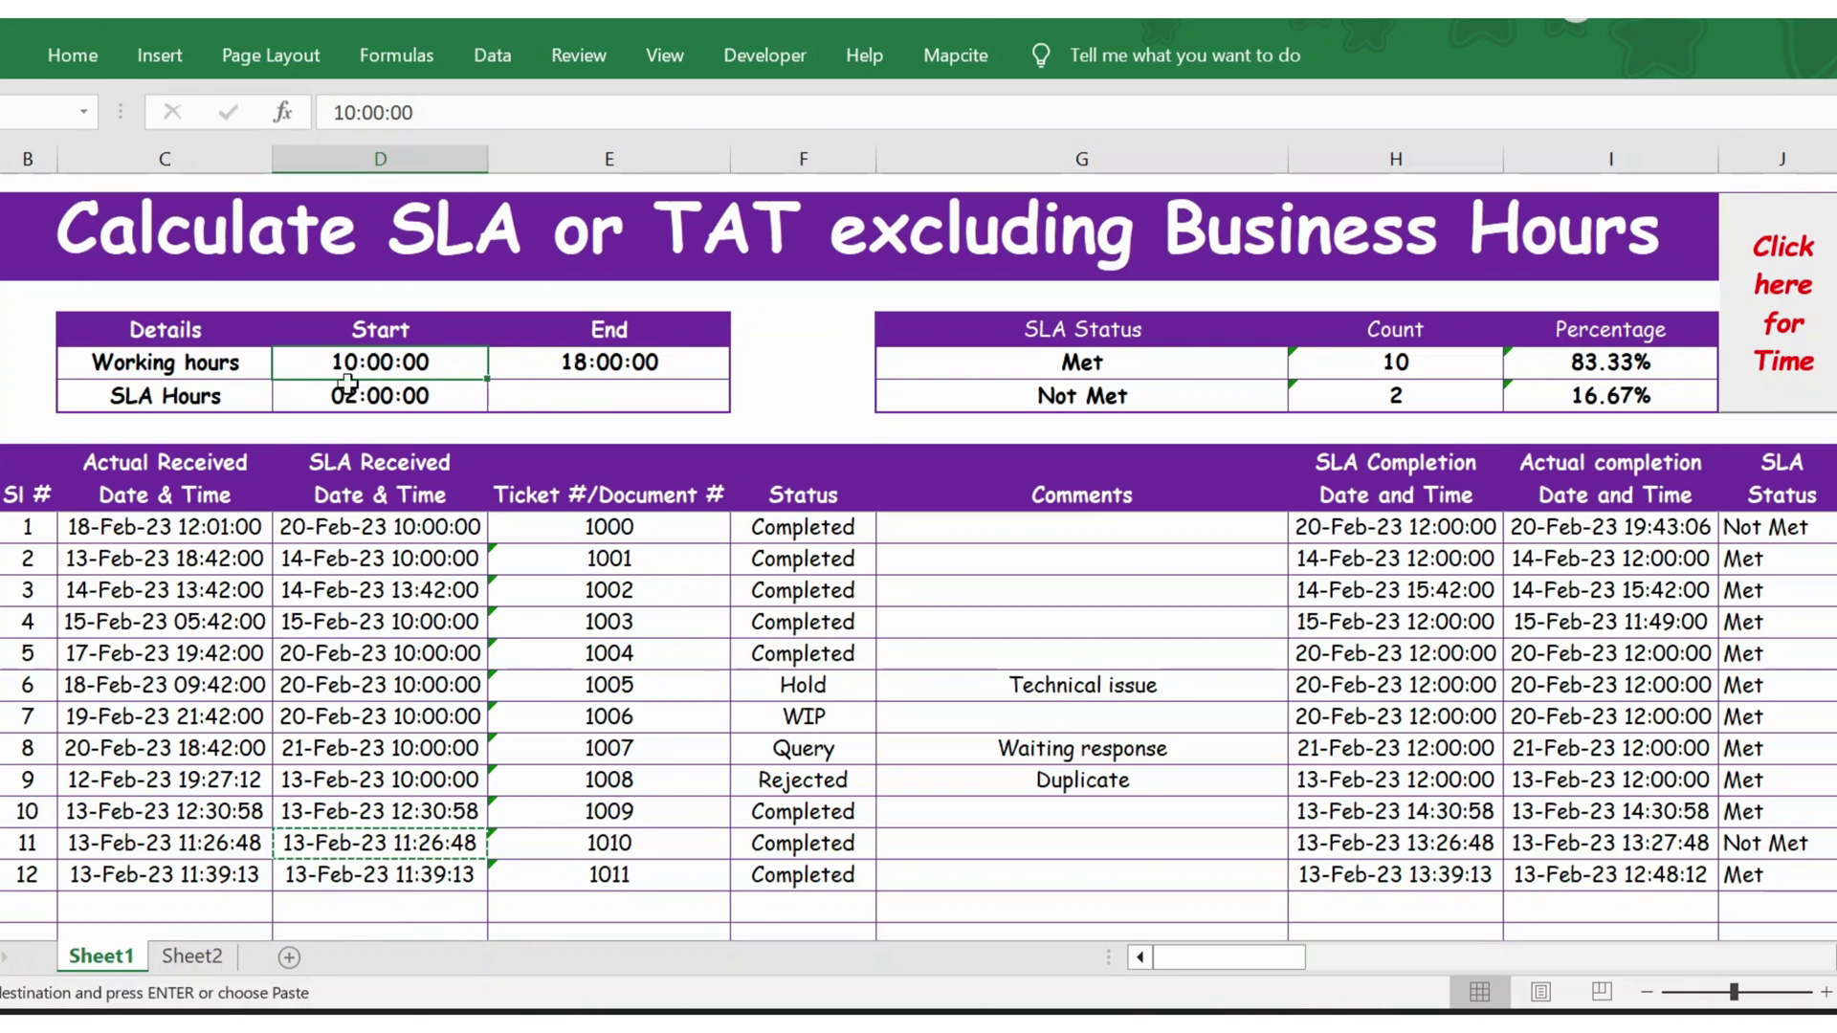
click(2, 526)
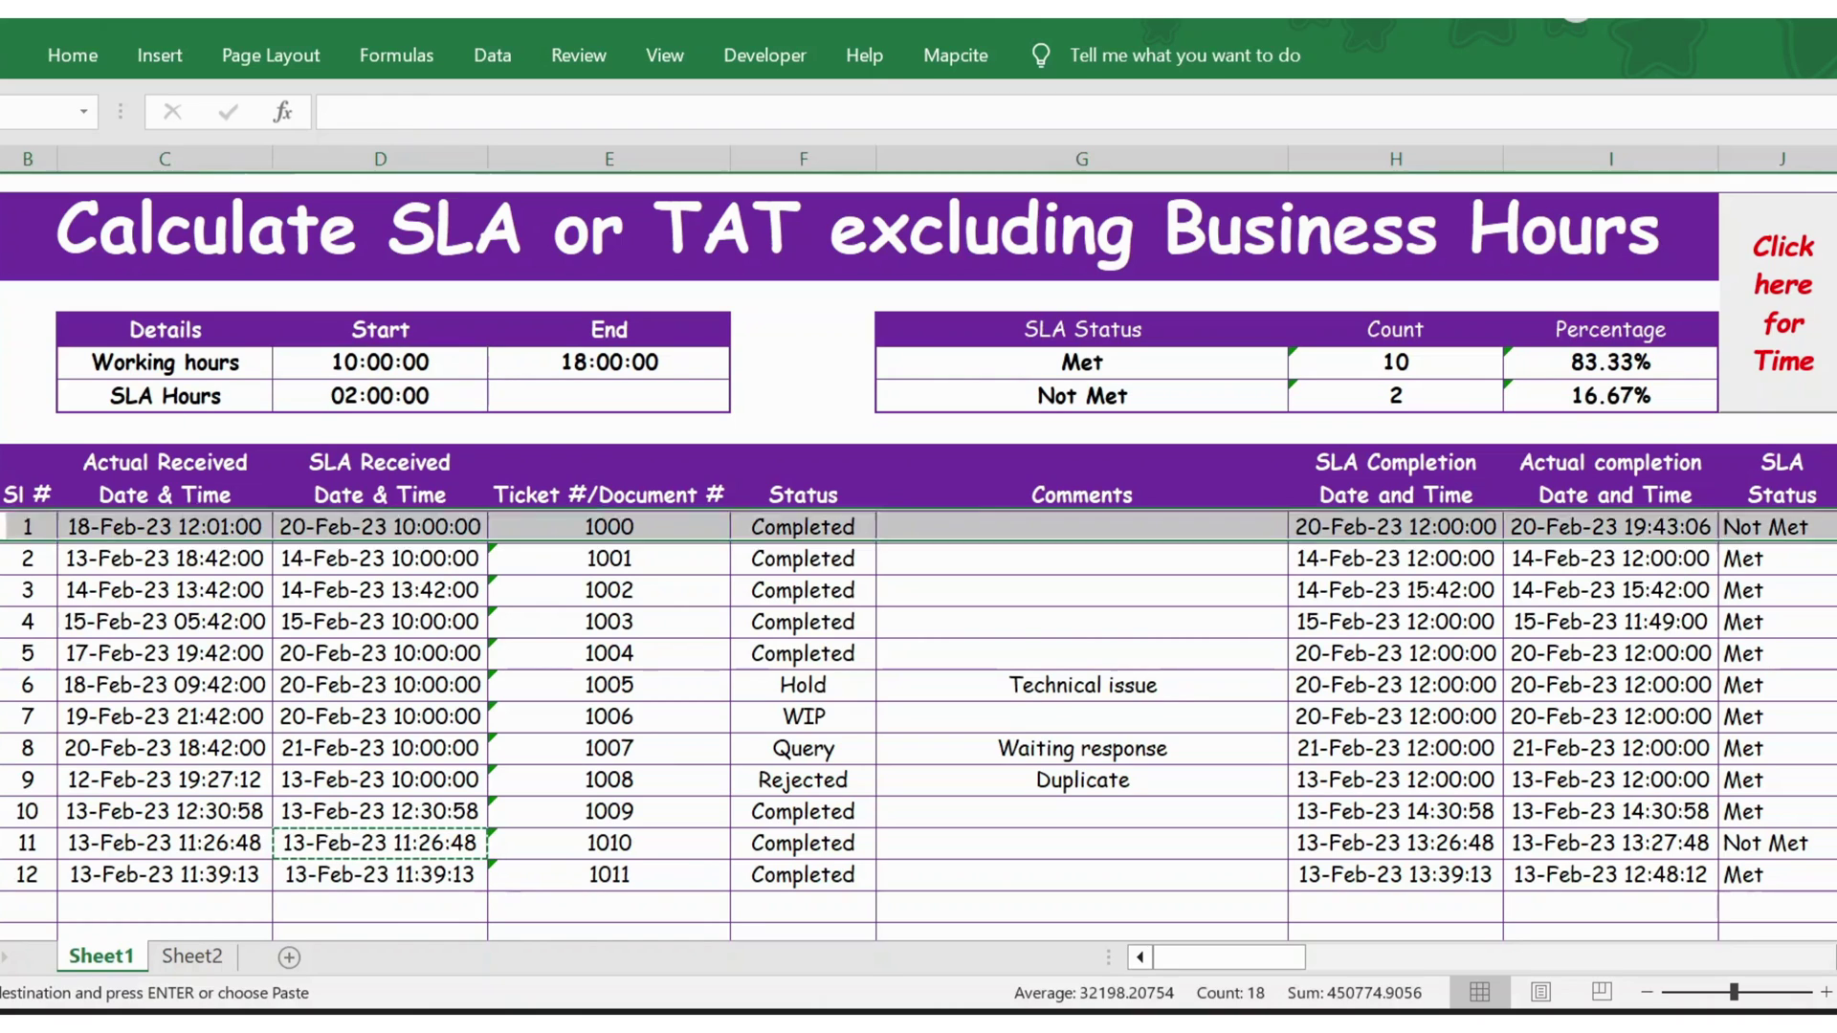
click(124, 531)
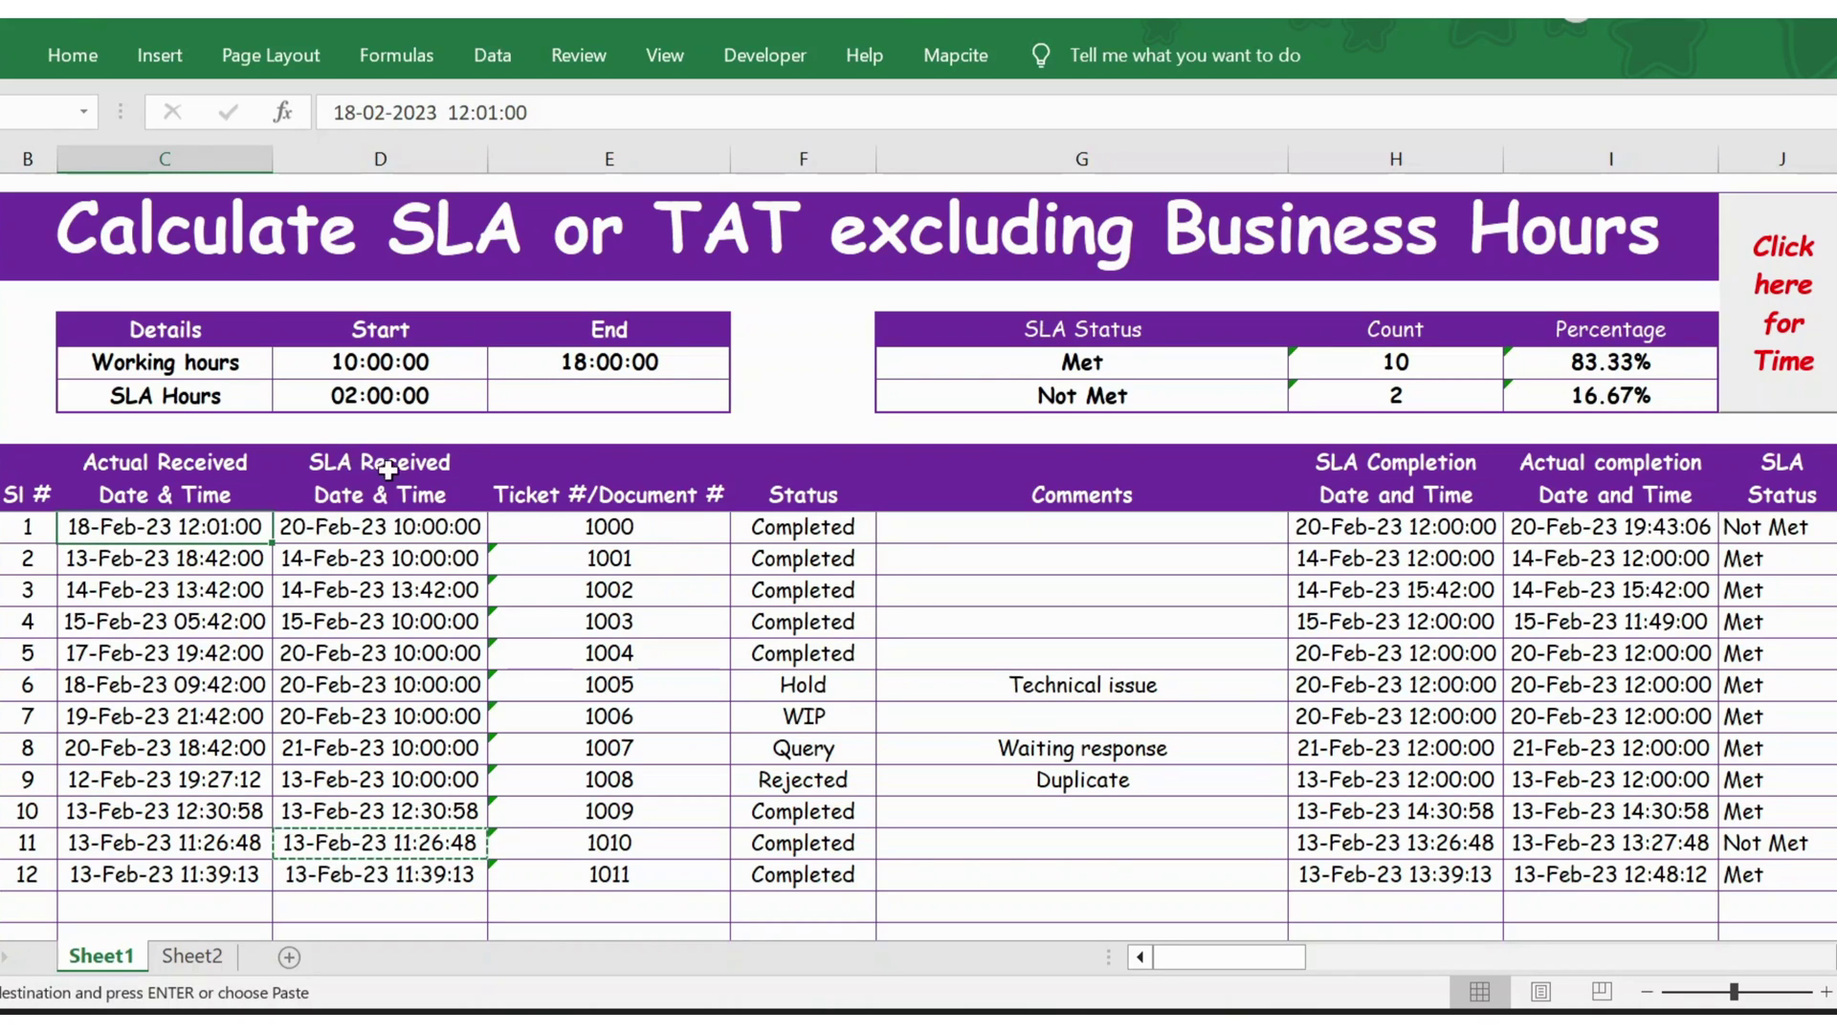
click(344, 526)
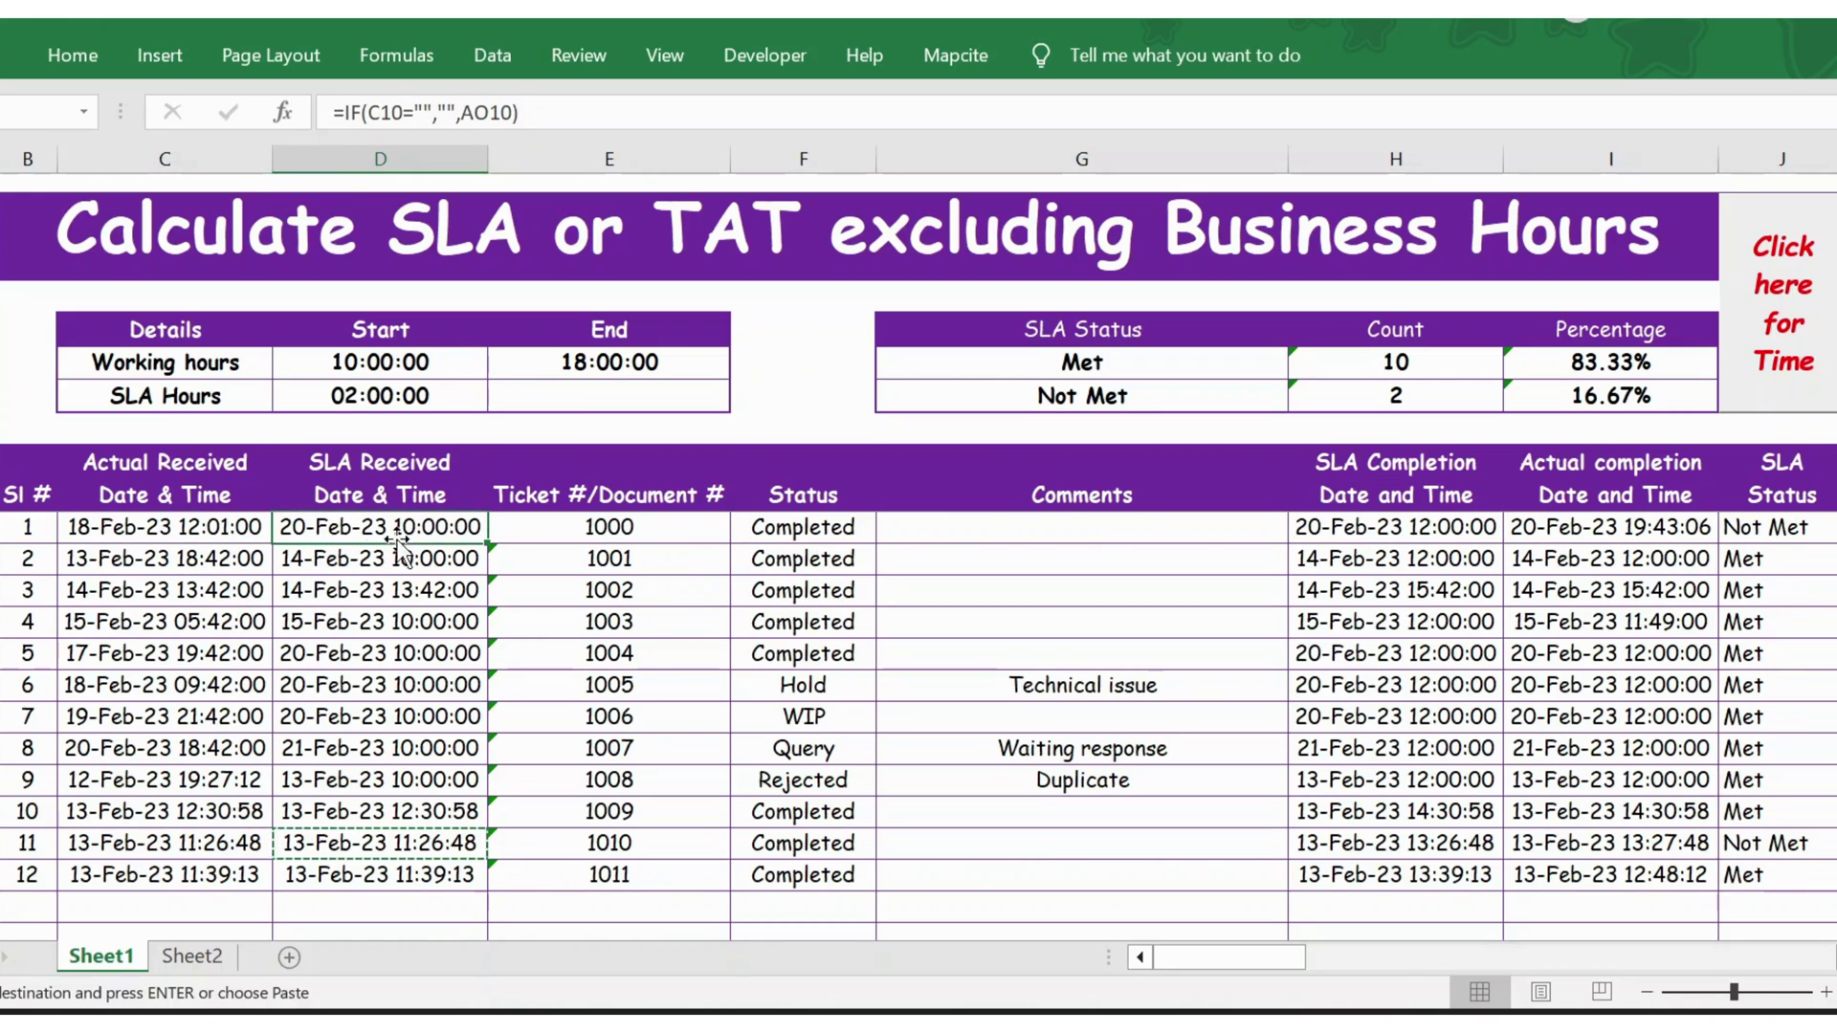
click(206, 538)
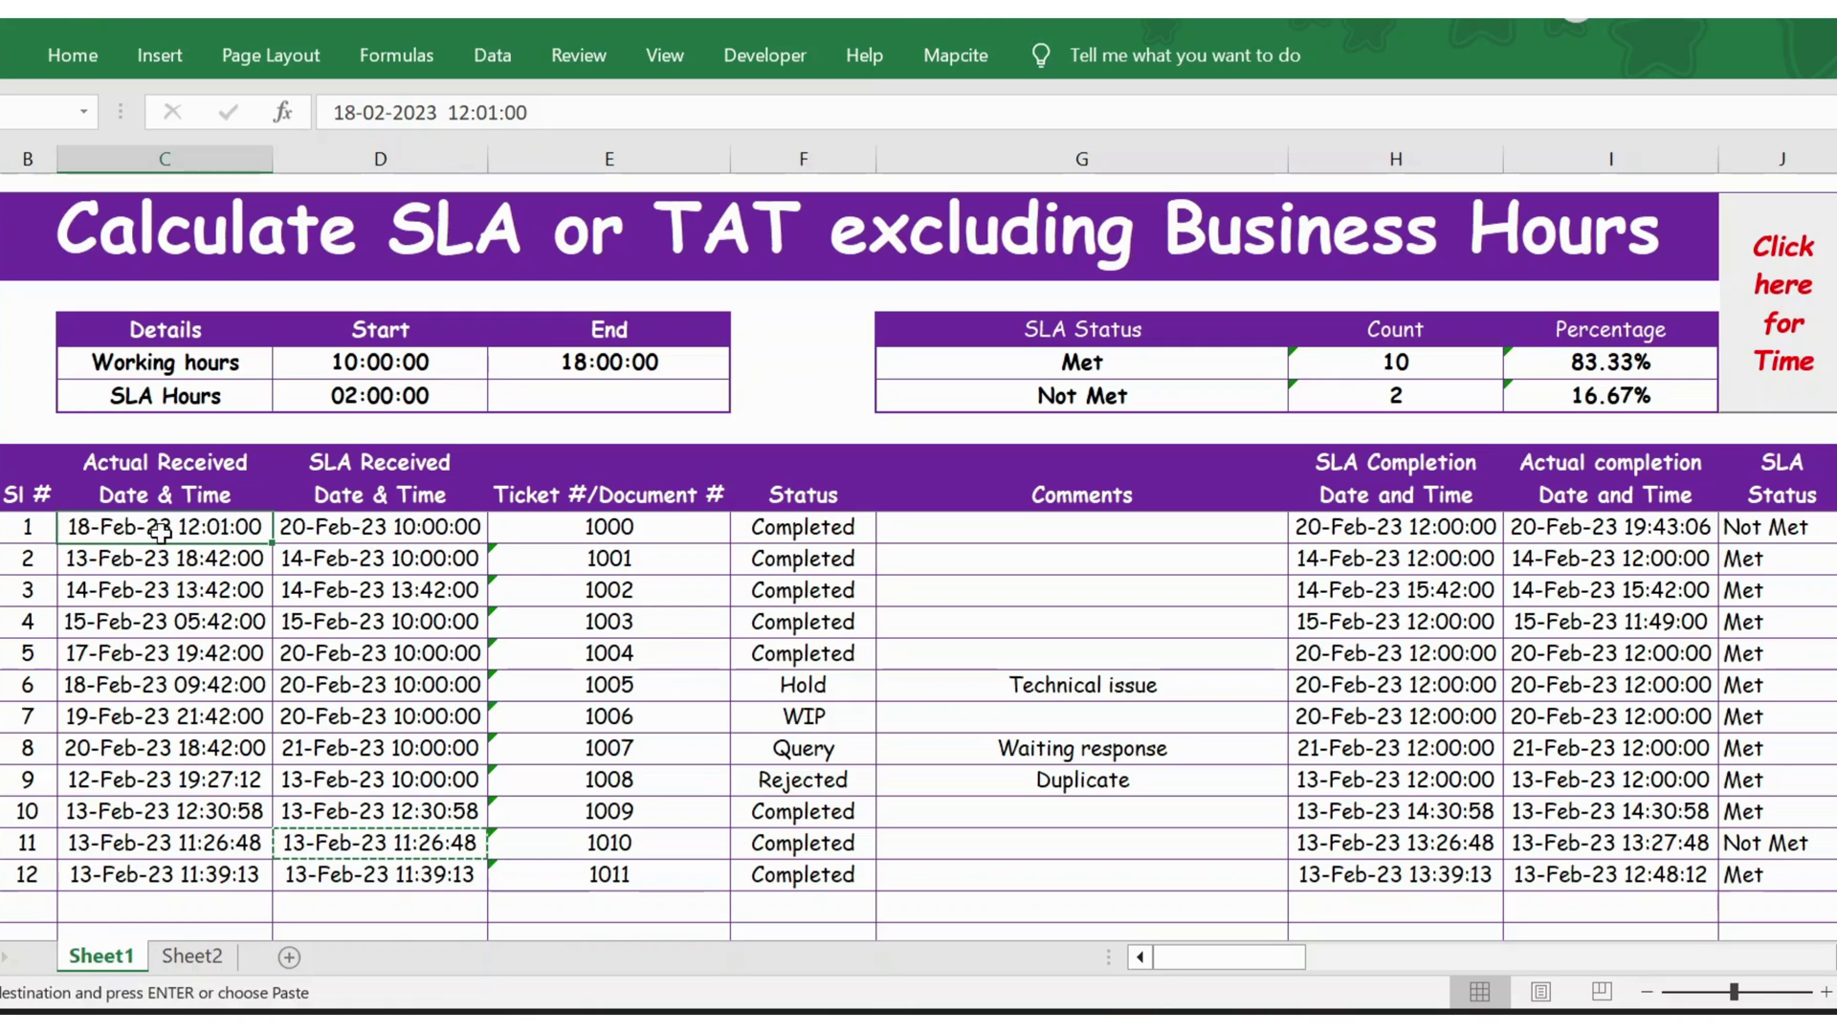
click(330, 527)
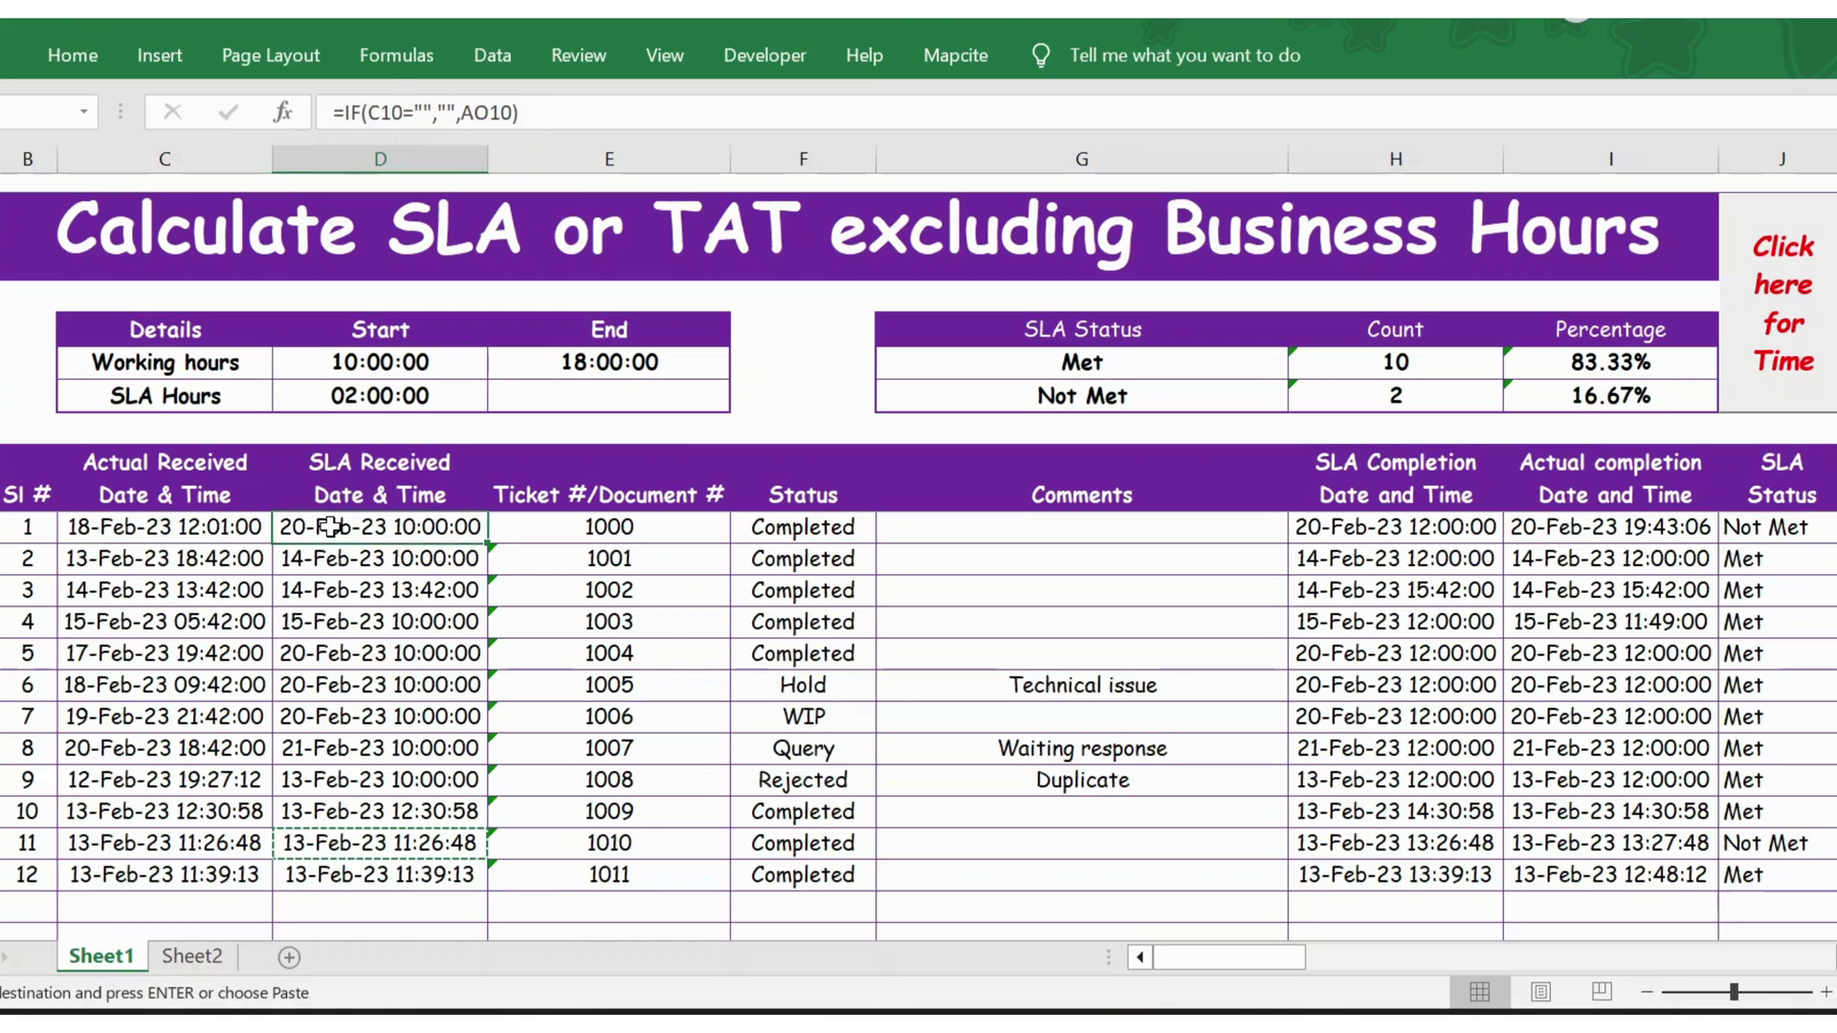
click(153, 361)
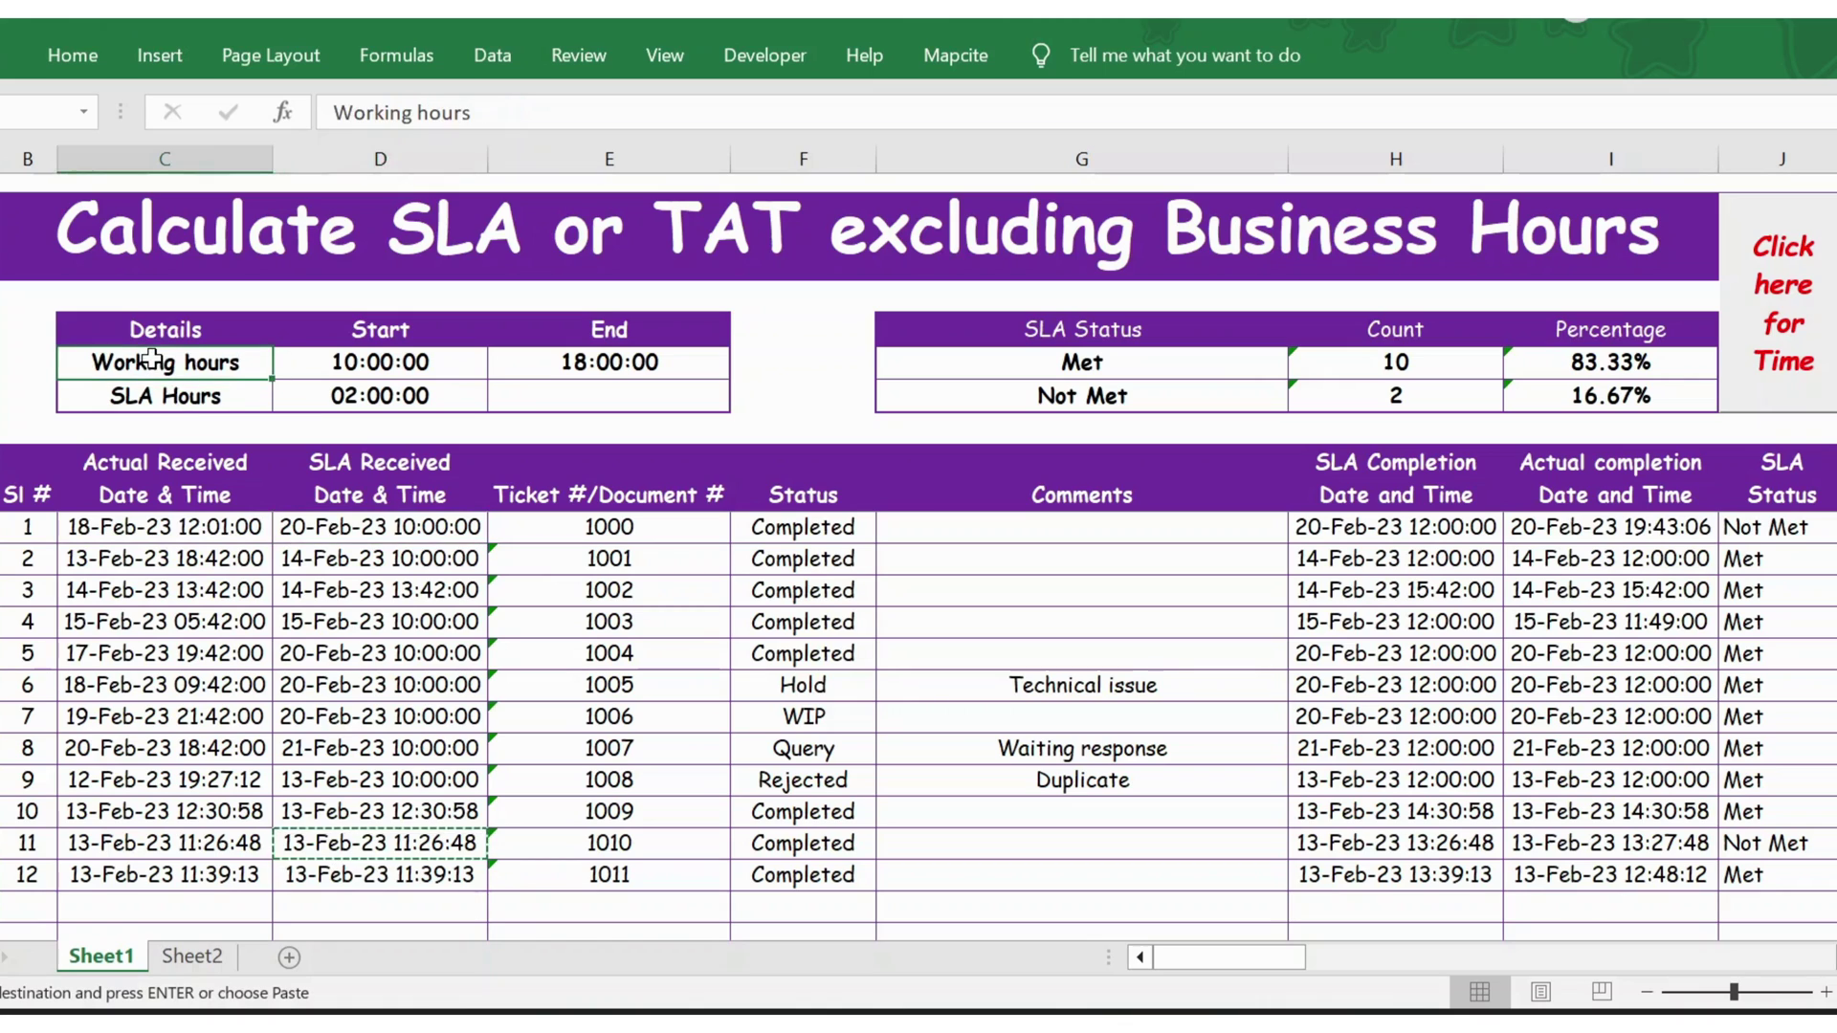
click(353, 361)
click(337, 528)
- Change the working-hours start to 09:00:00 and the end to 17:00:00
click(340, 365)
click(350, 112)
key(BackSpace)
key(BackSpace)
text(09)
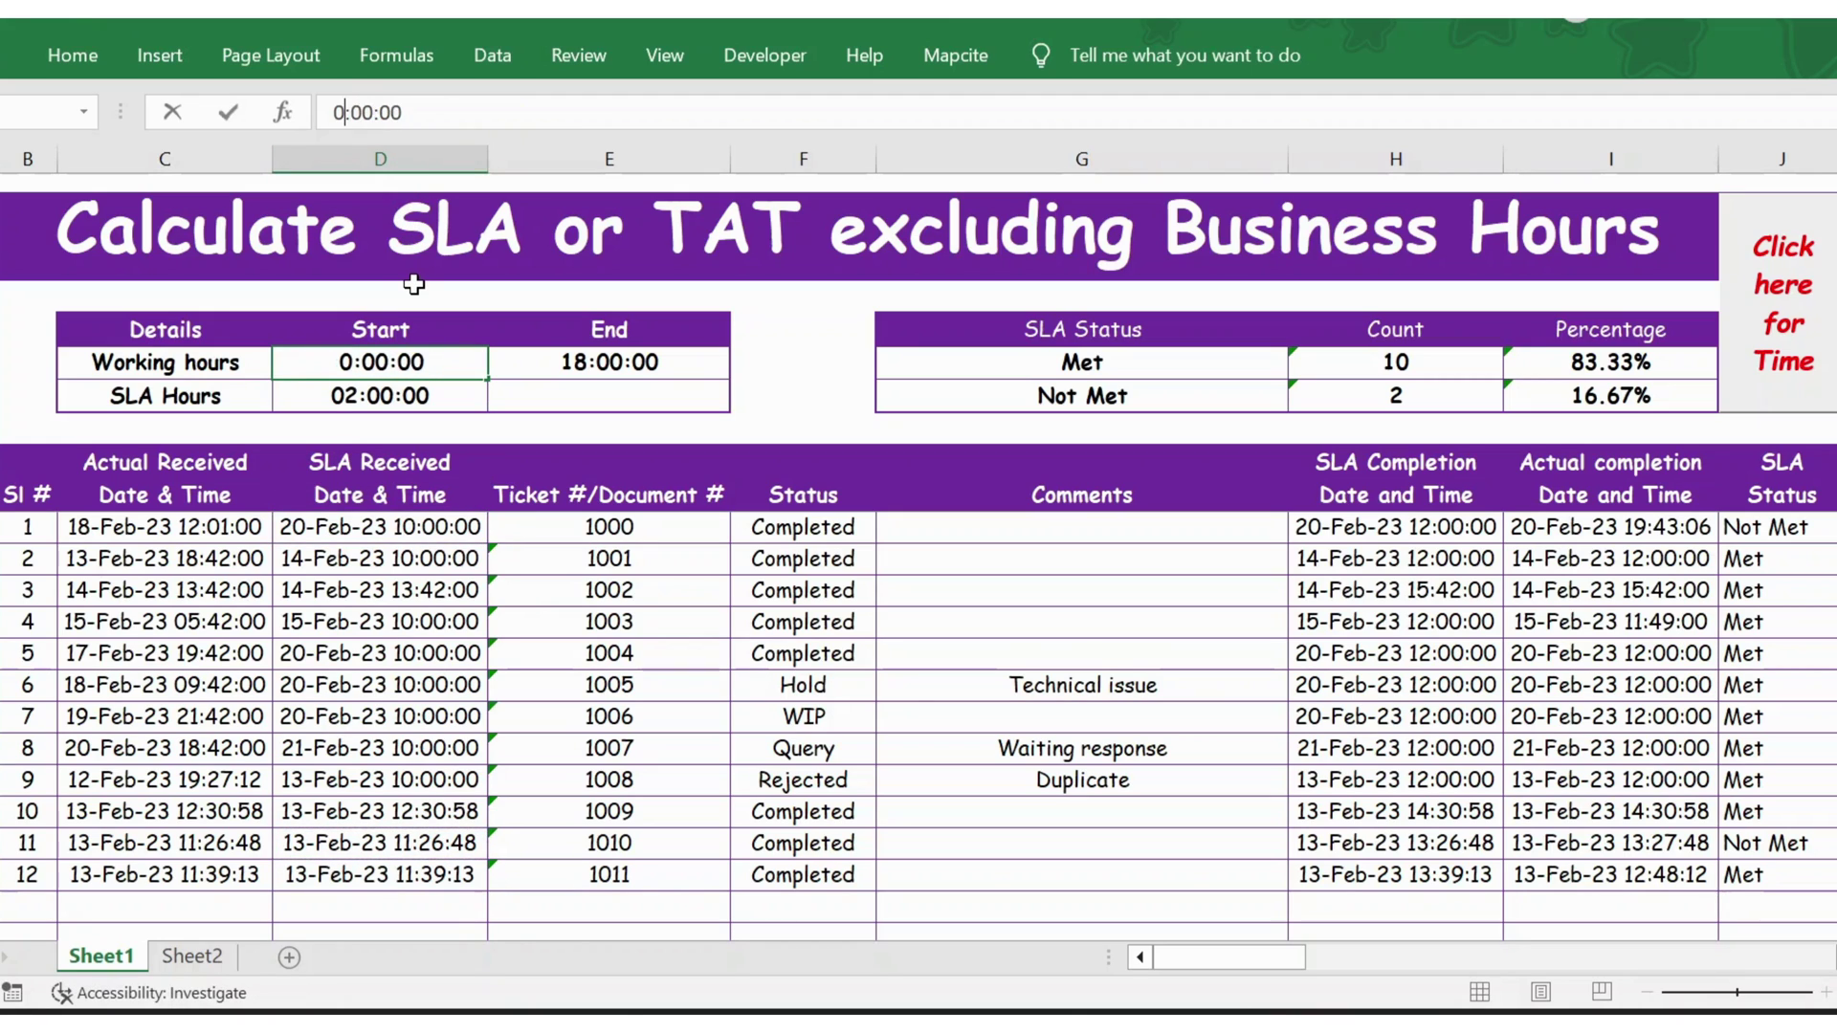
key(ctrl+Return)
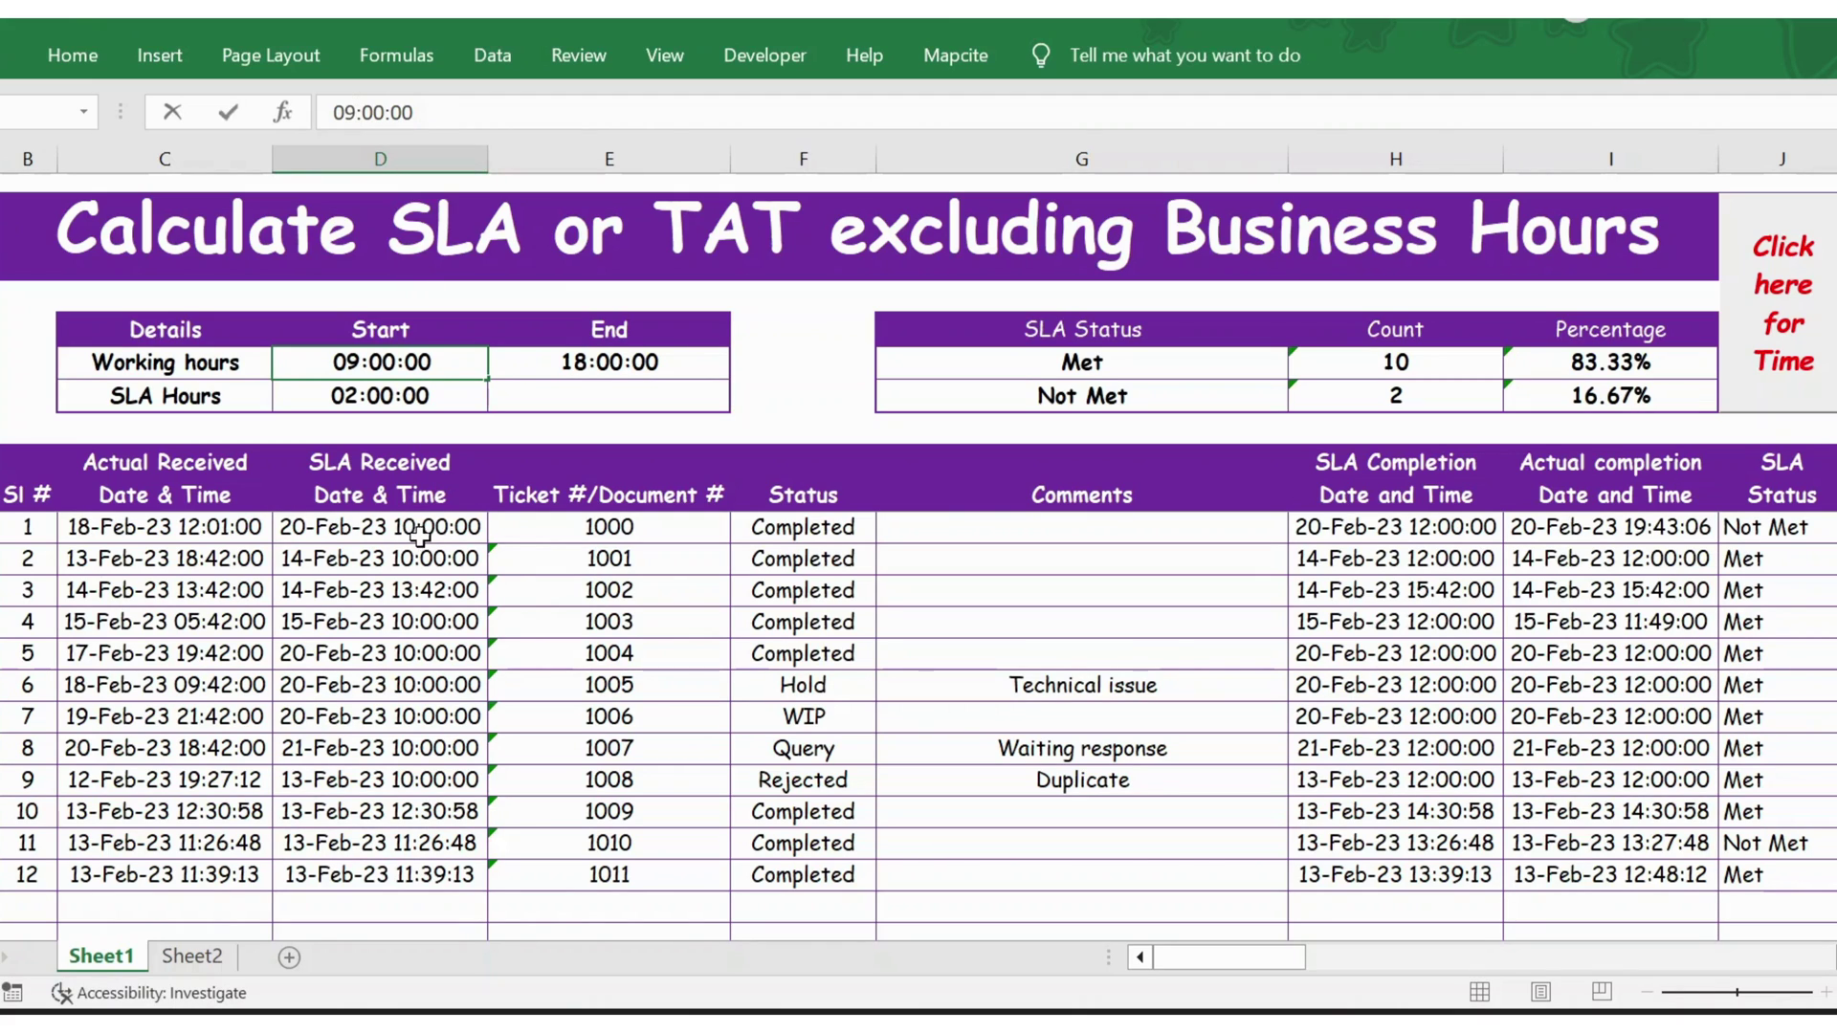
key(Tab)
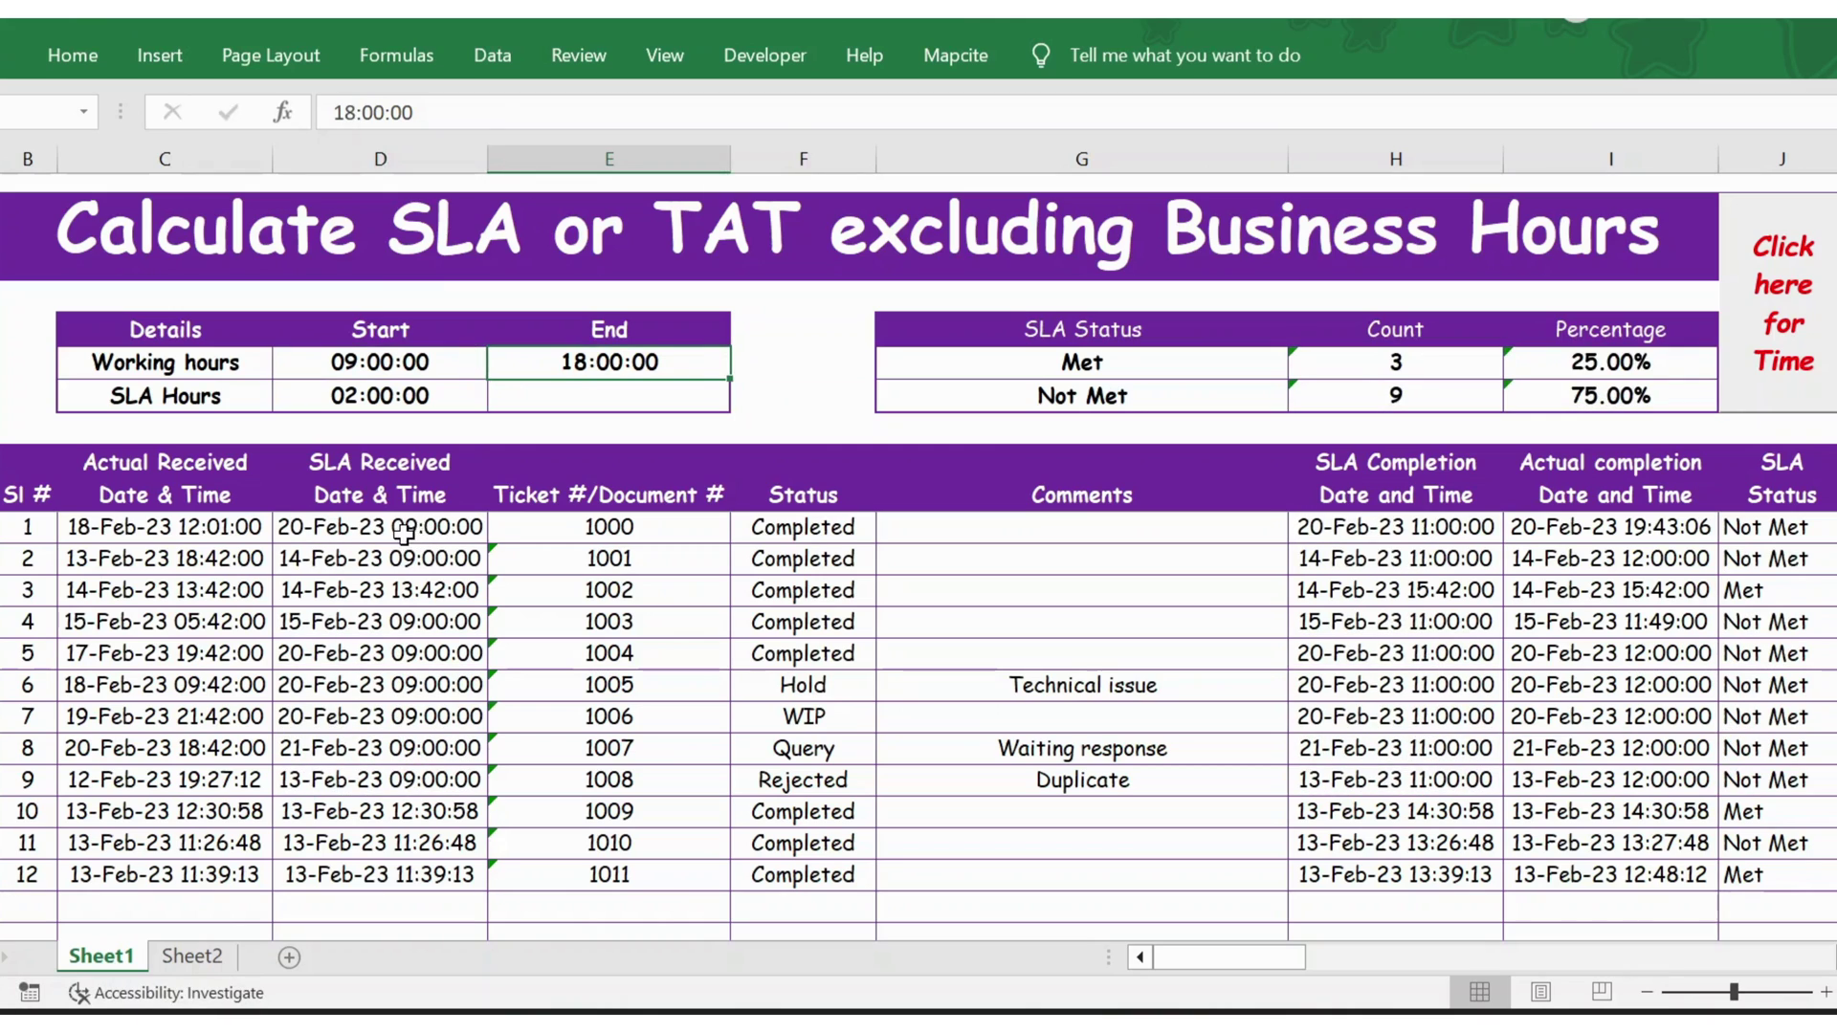
click(426, 532)
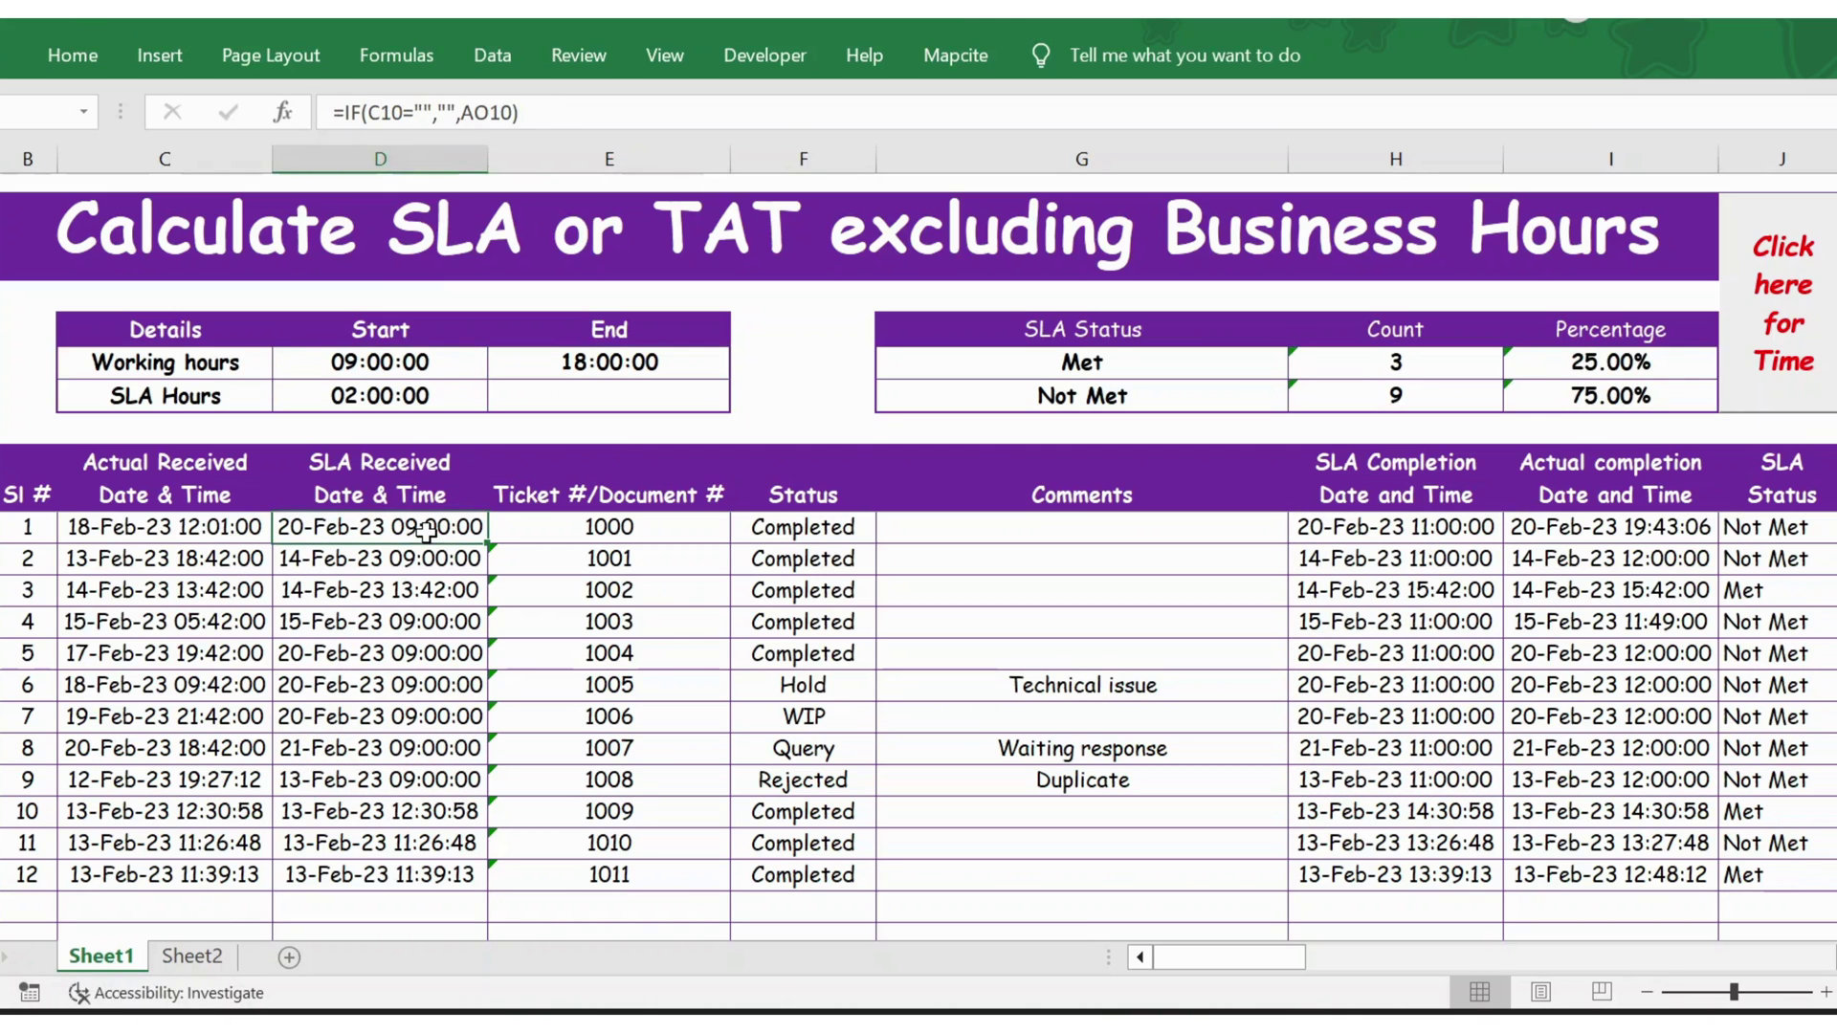
click(595, 361)
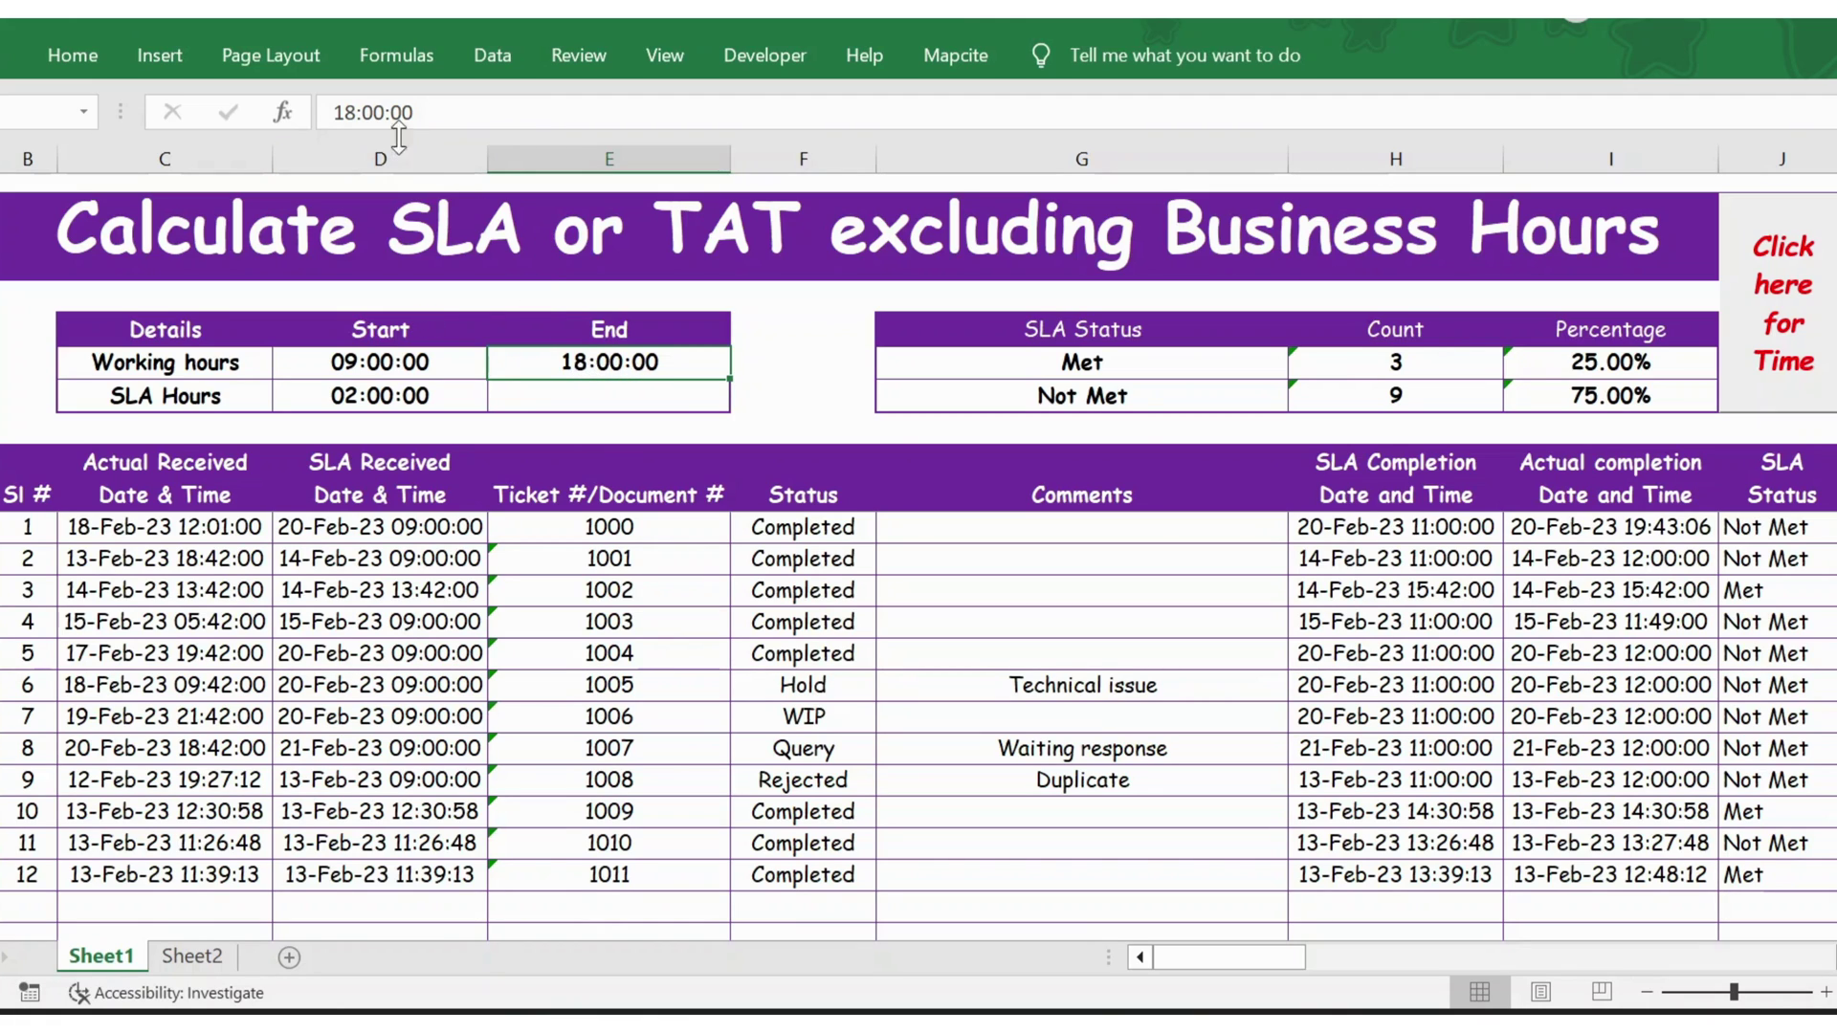
click(357, 113)
key(BackSpace)
text(7)
key(Tab)
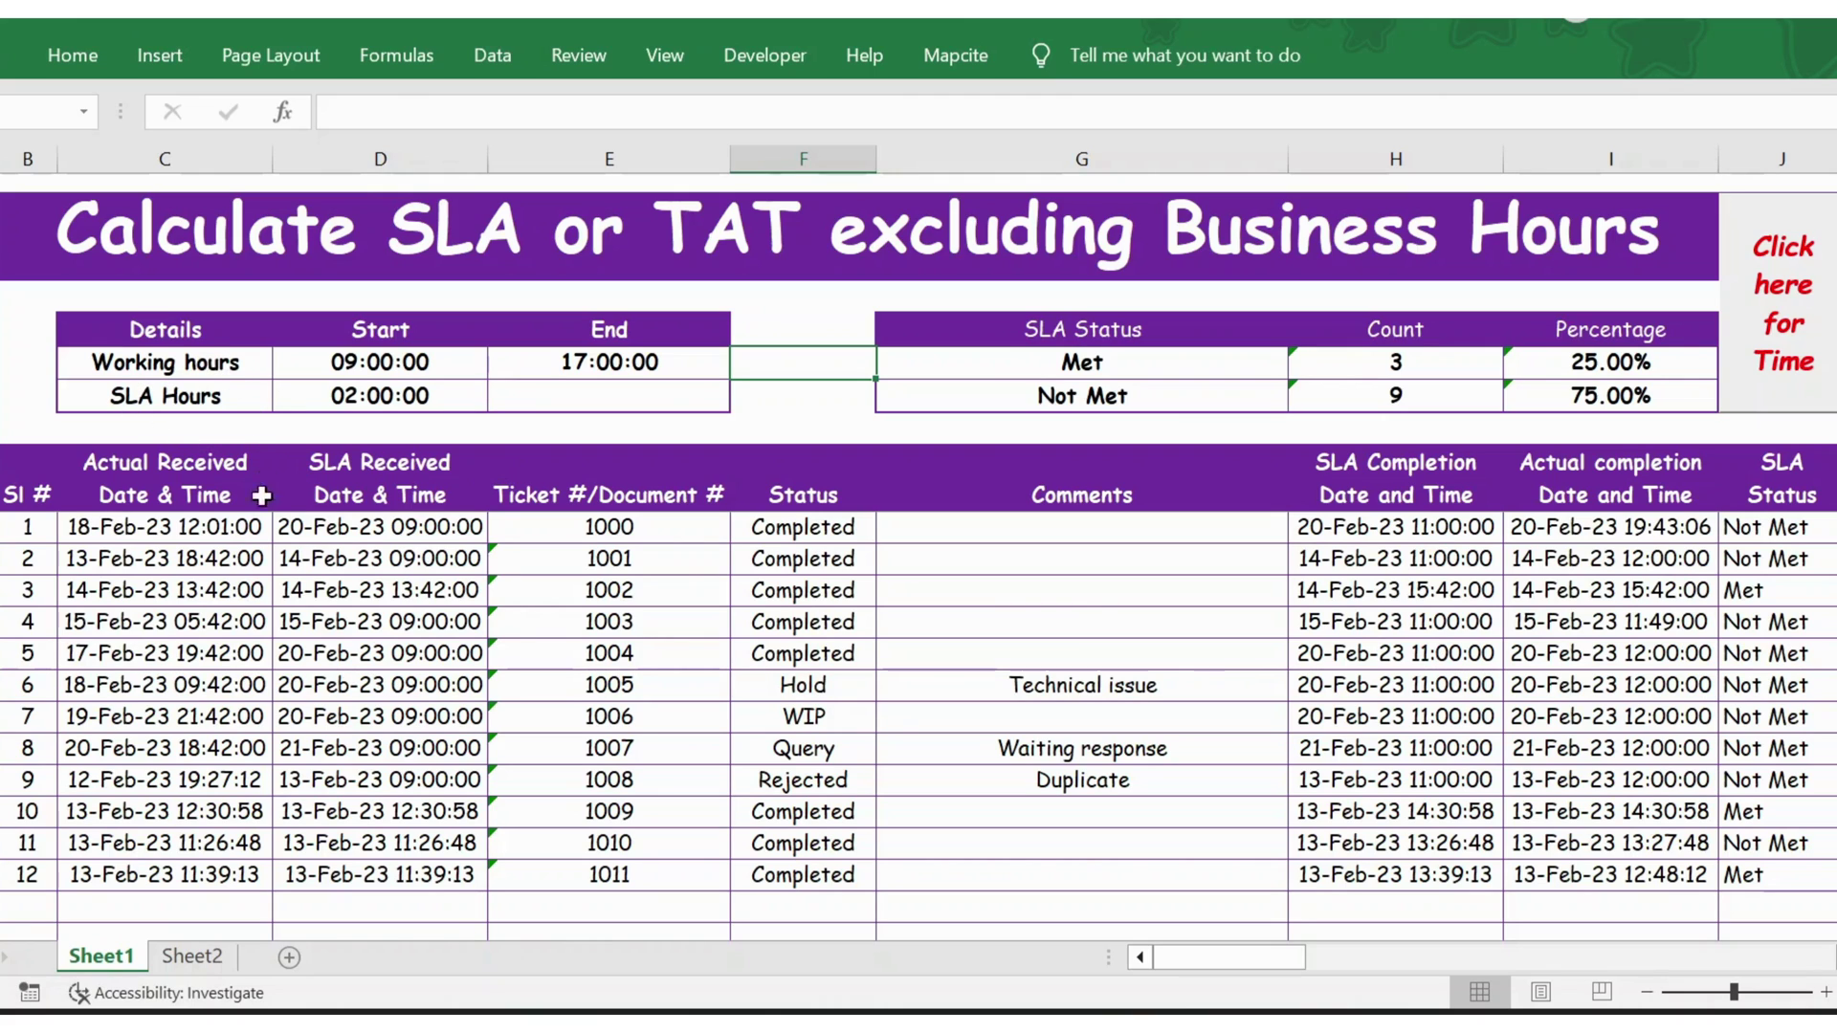
click(210, 557)
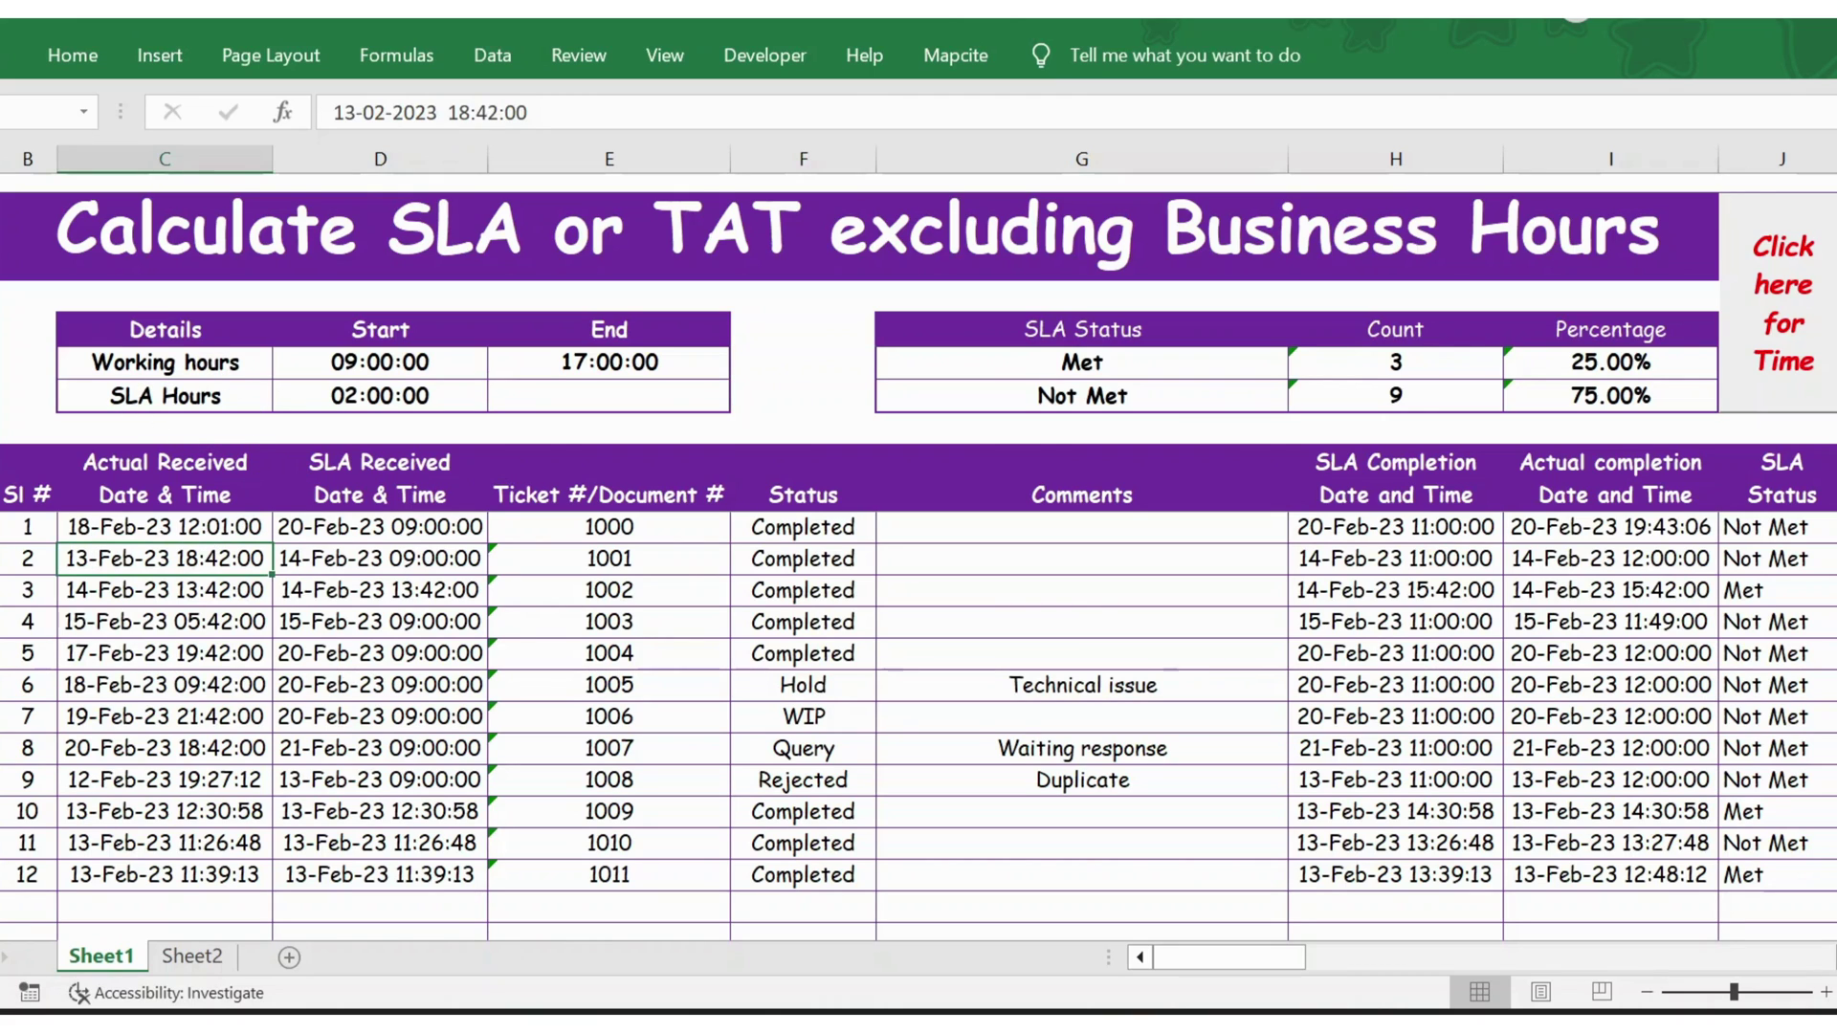
click(3, 559)
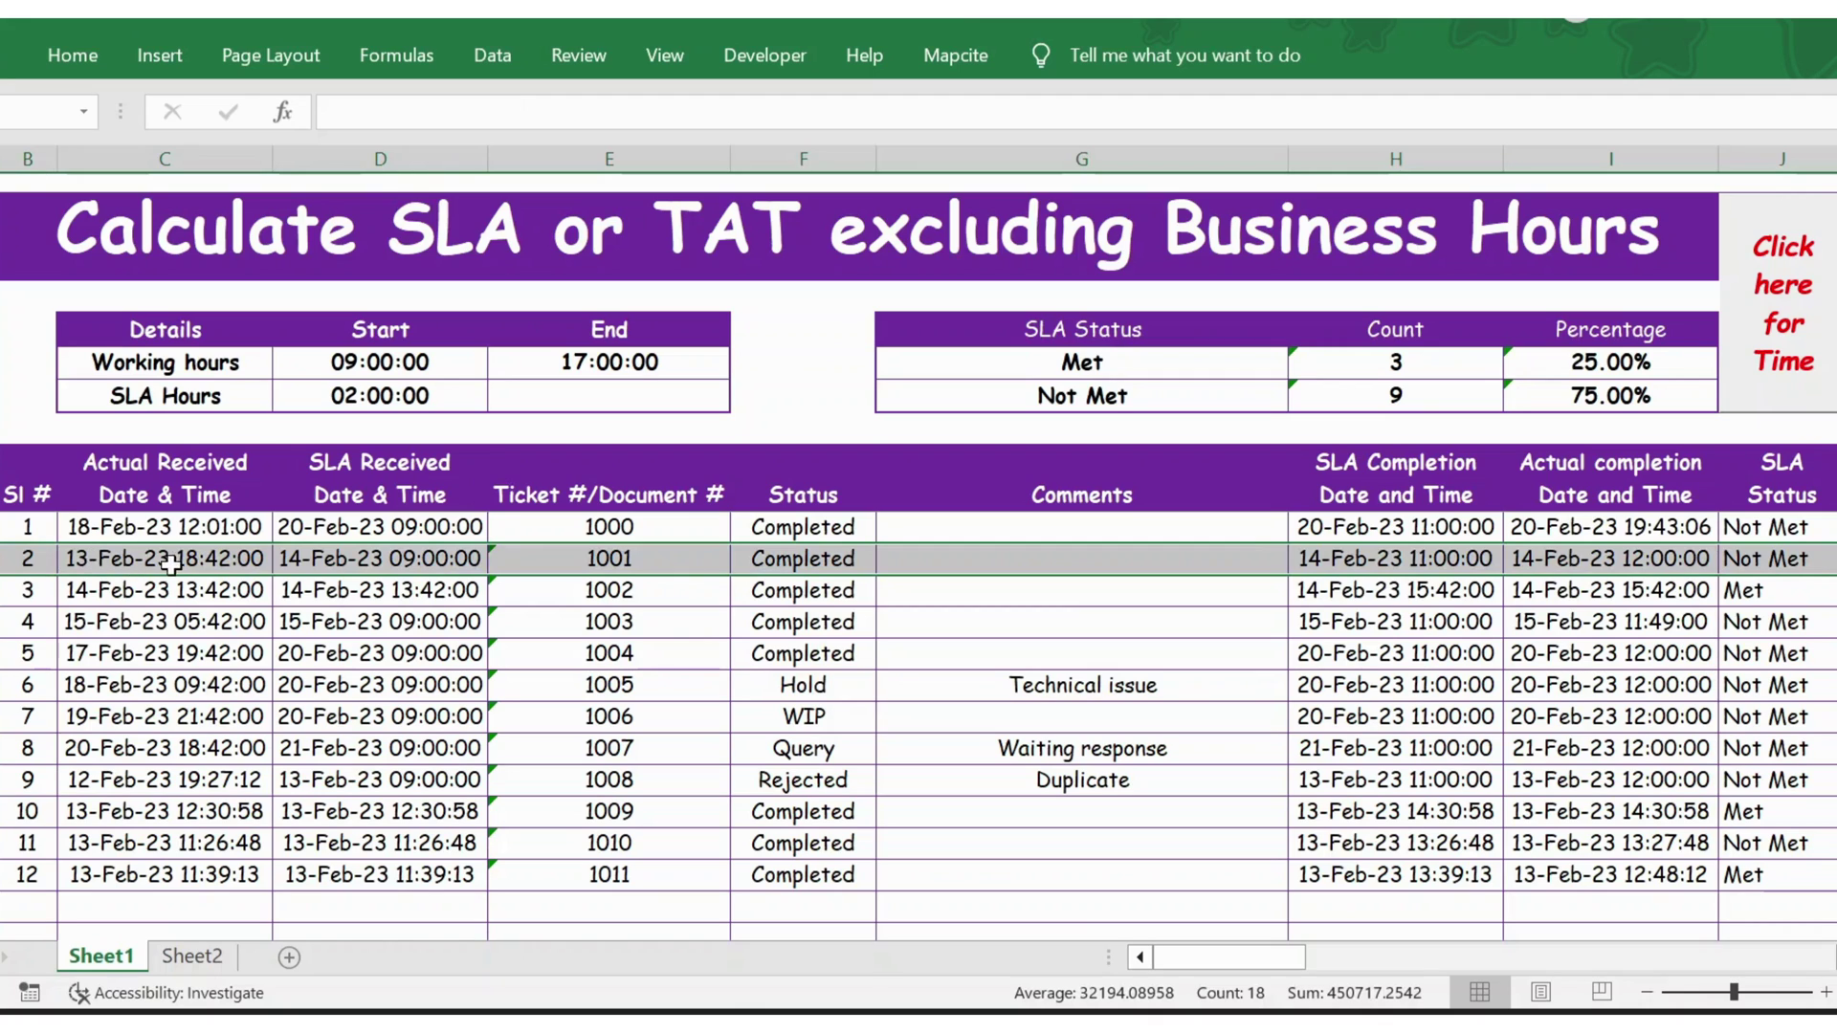
click(211, 560)
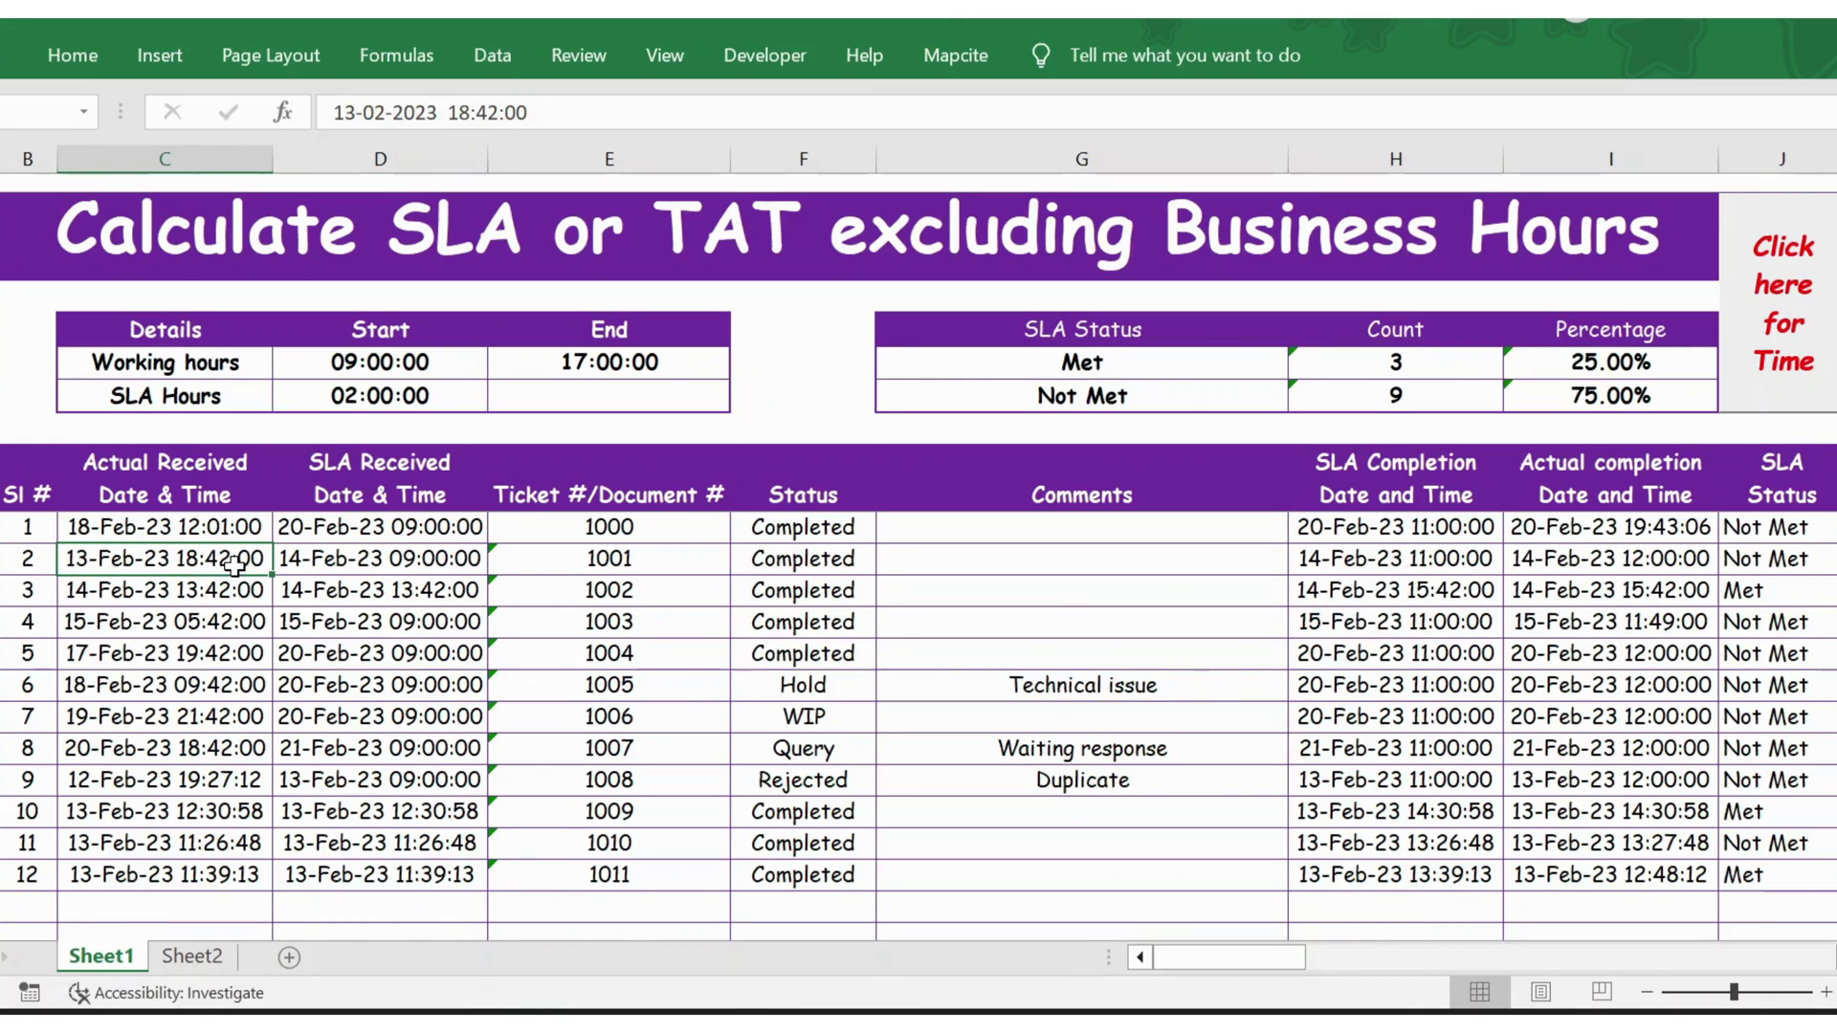
click(307, 561)
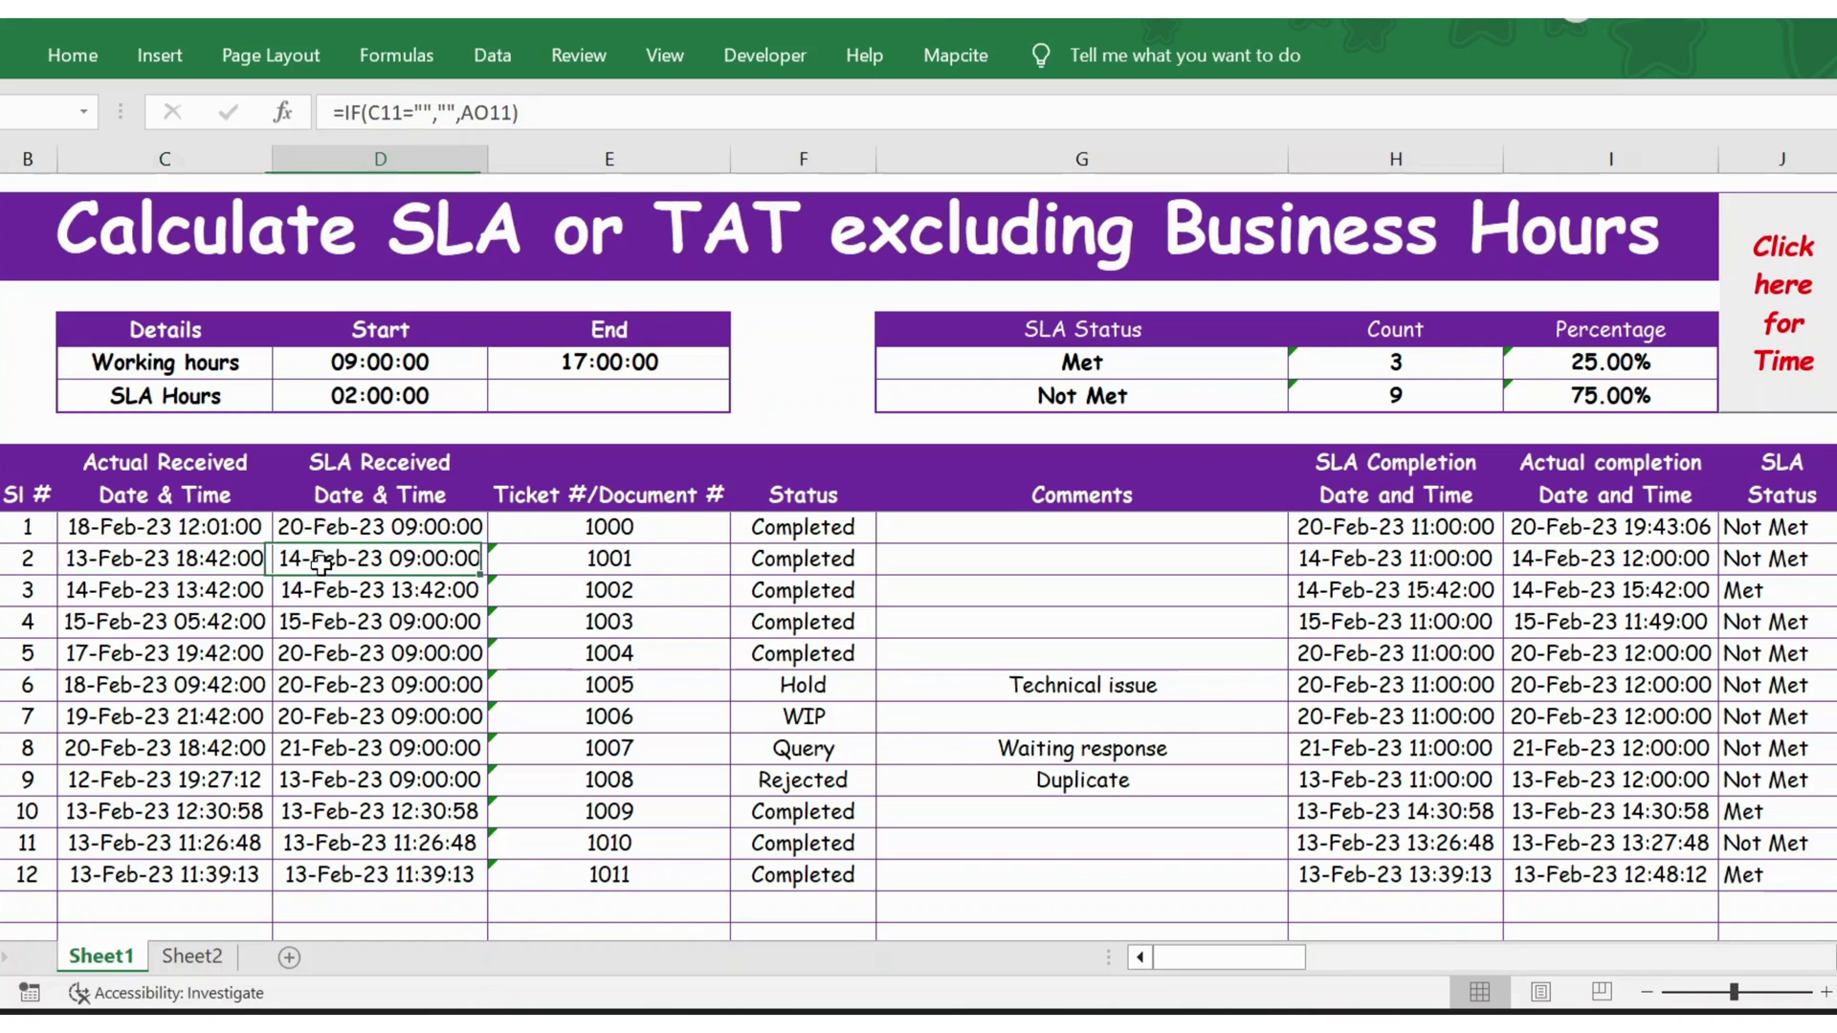
click(218, 565)
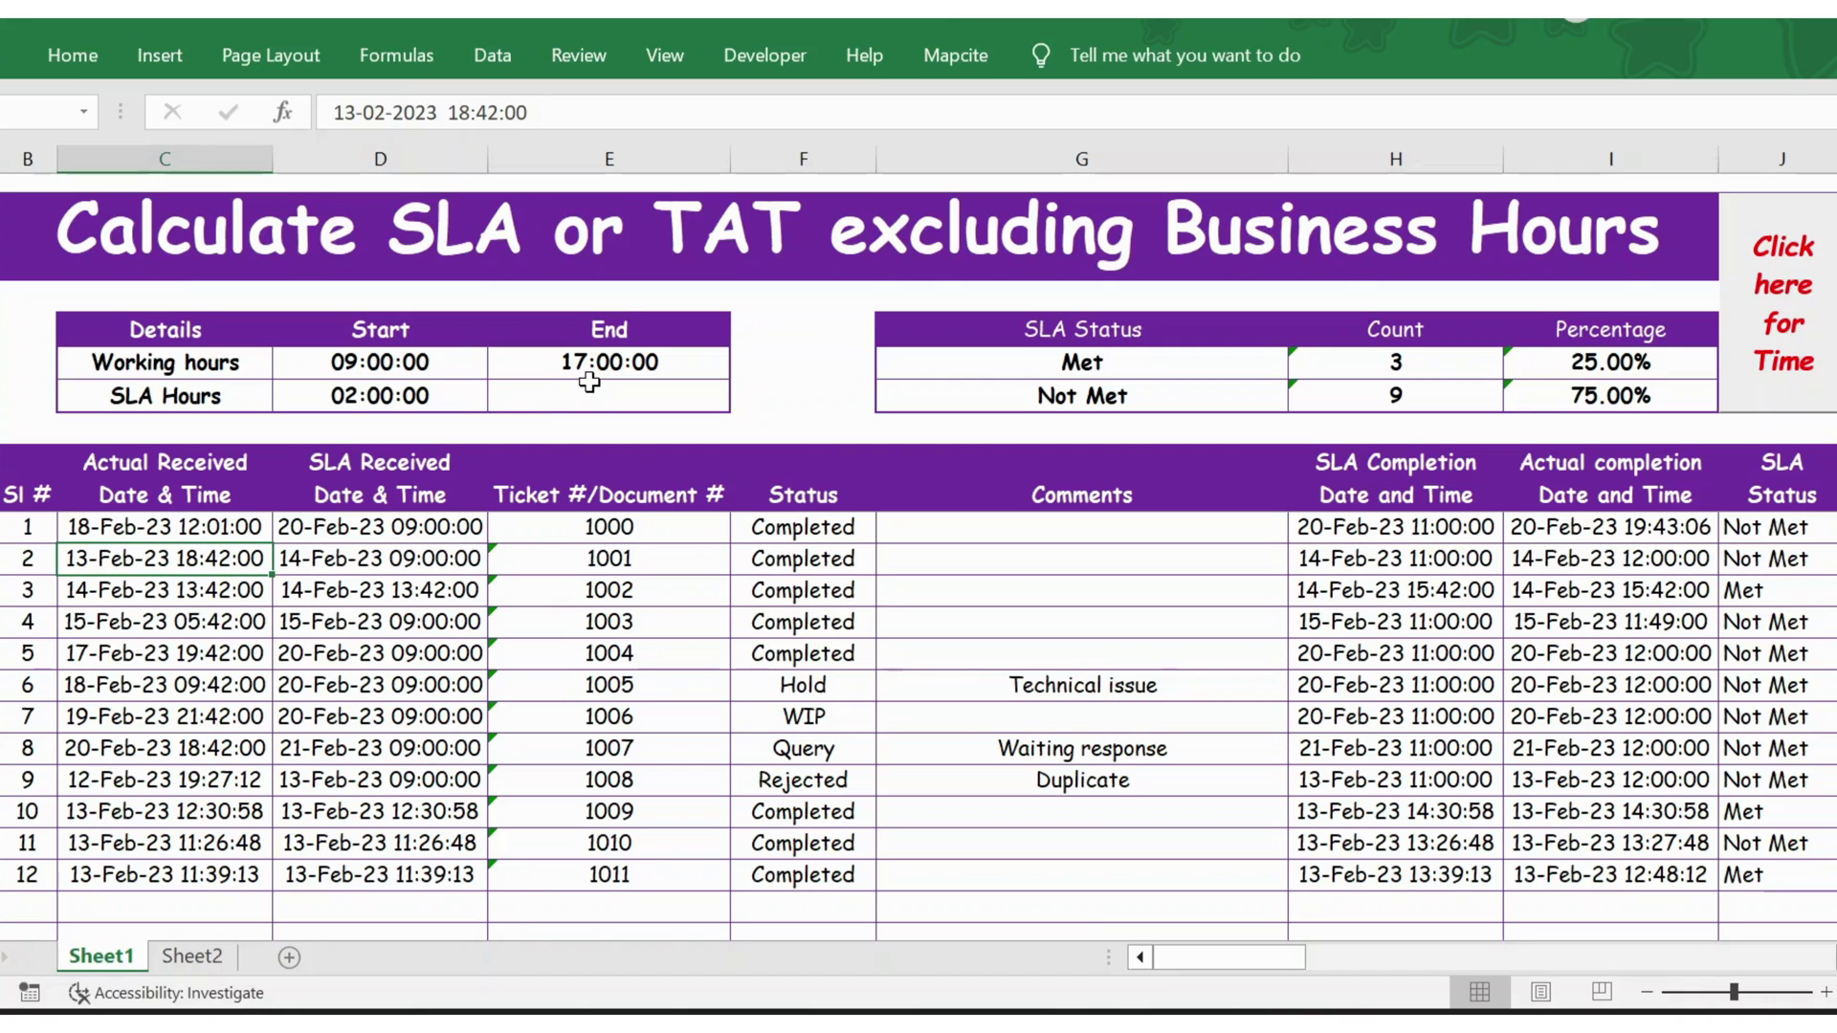
click(369, 559)
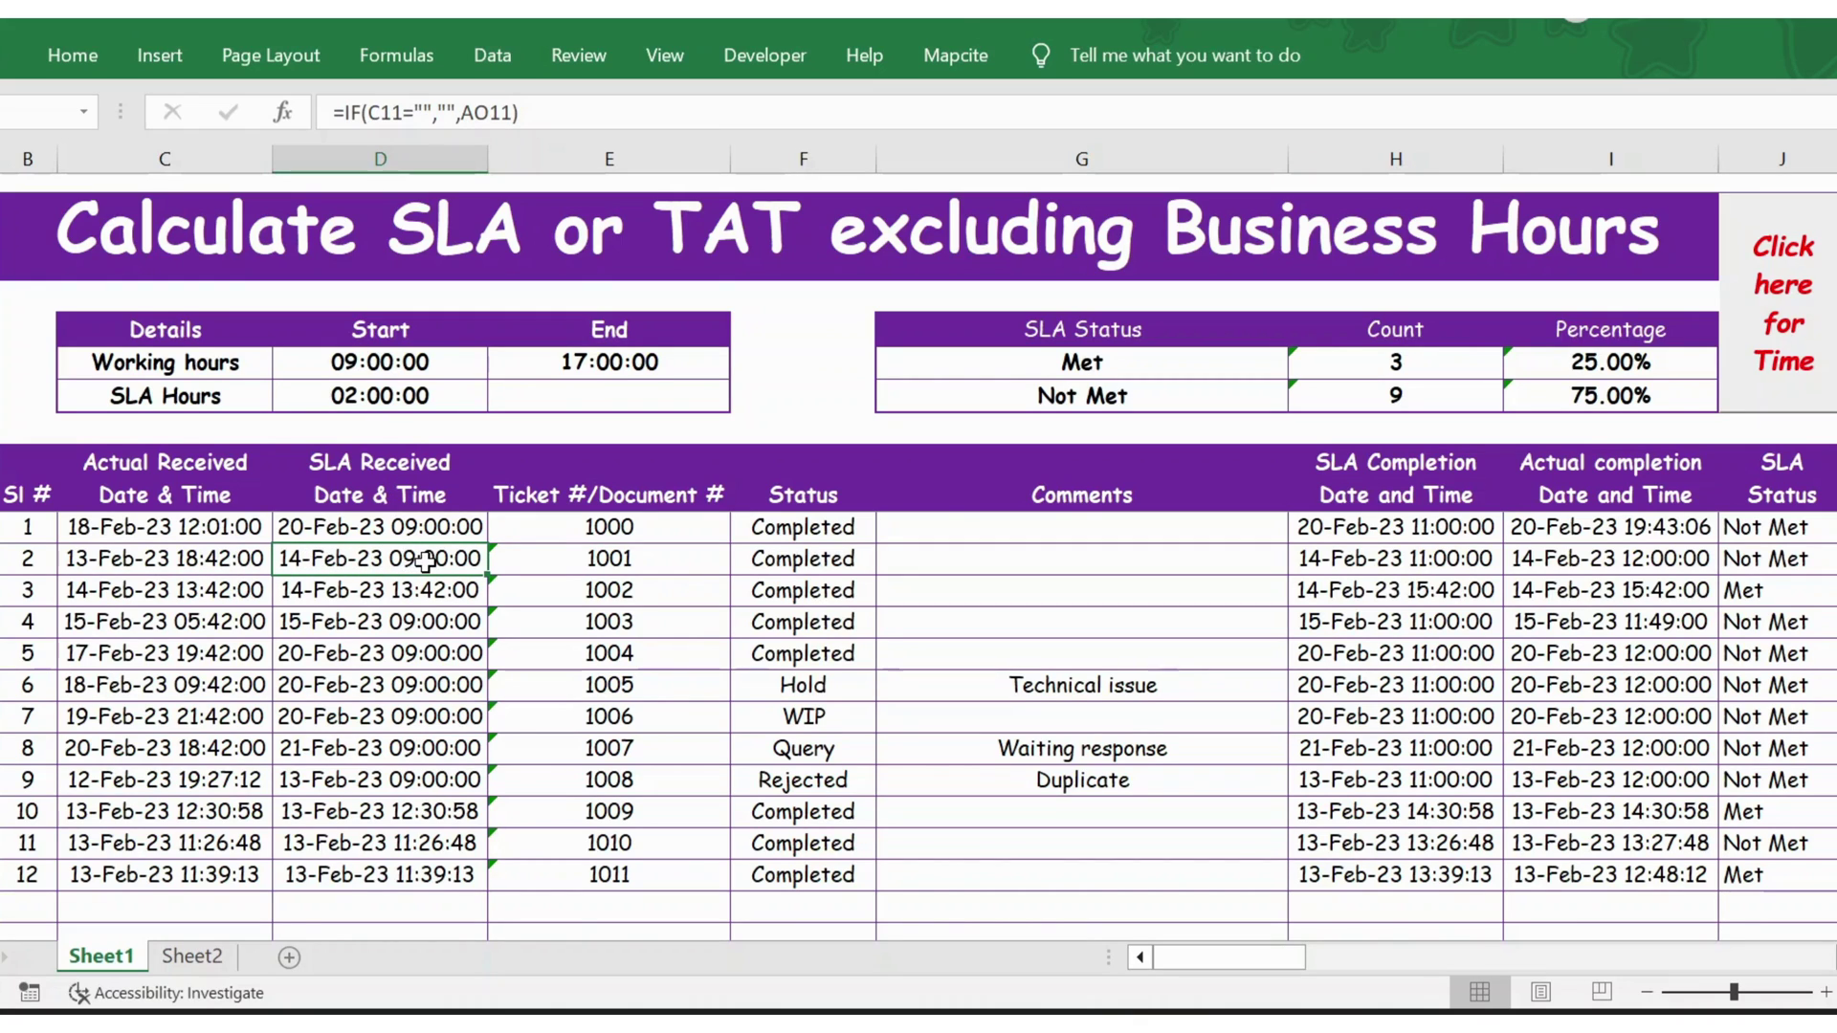
click(206, 562)
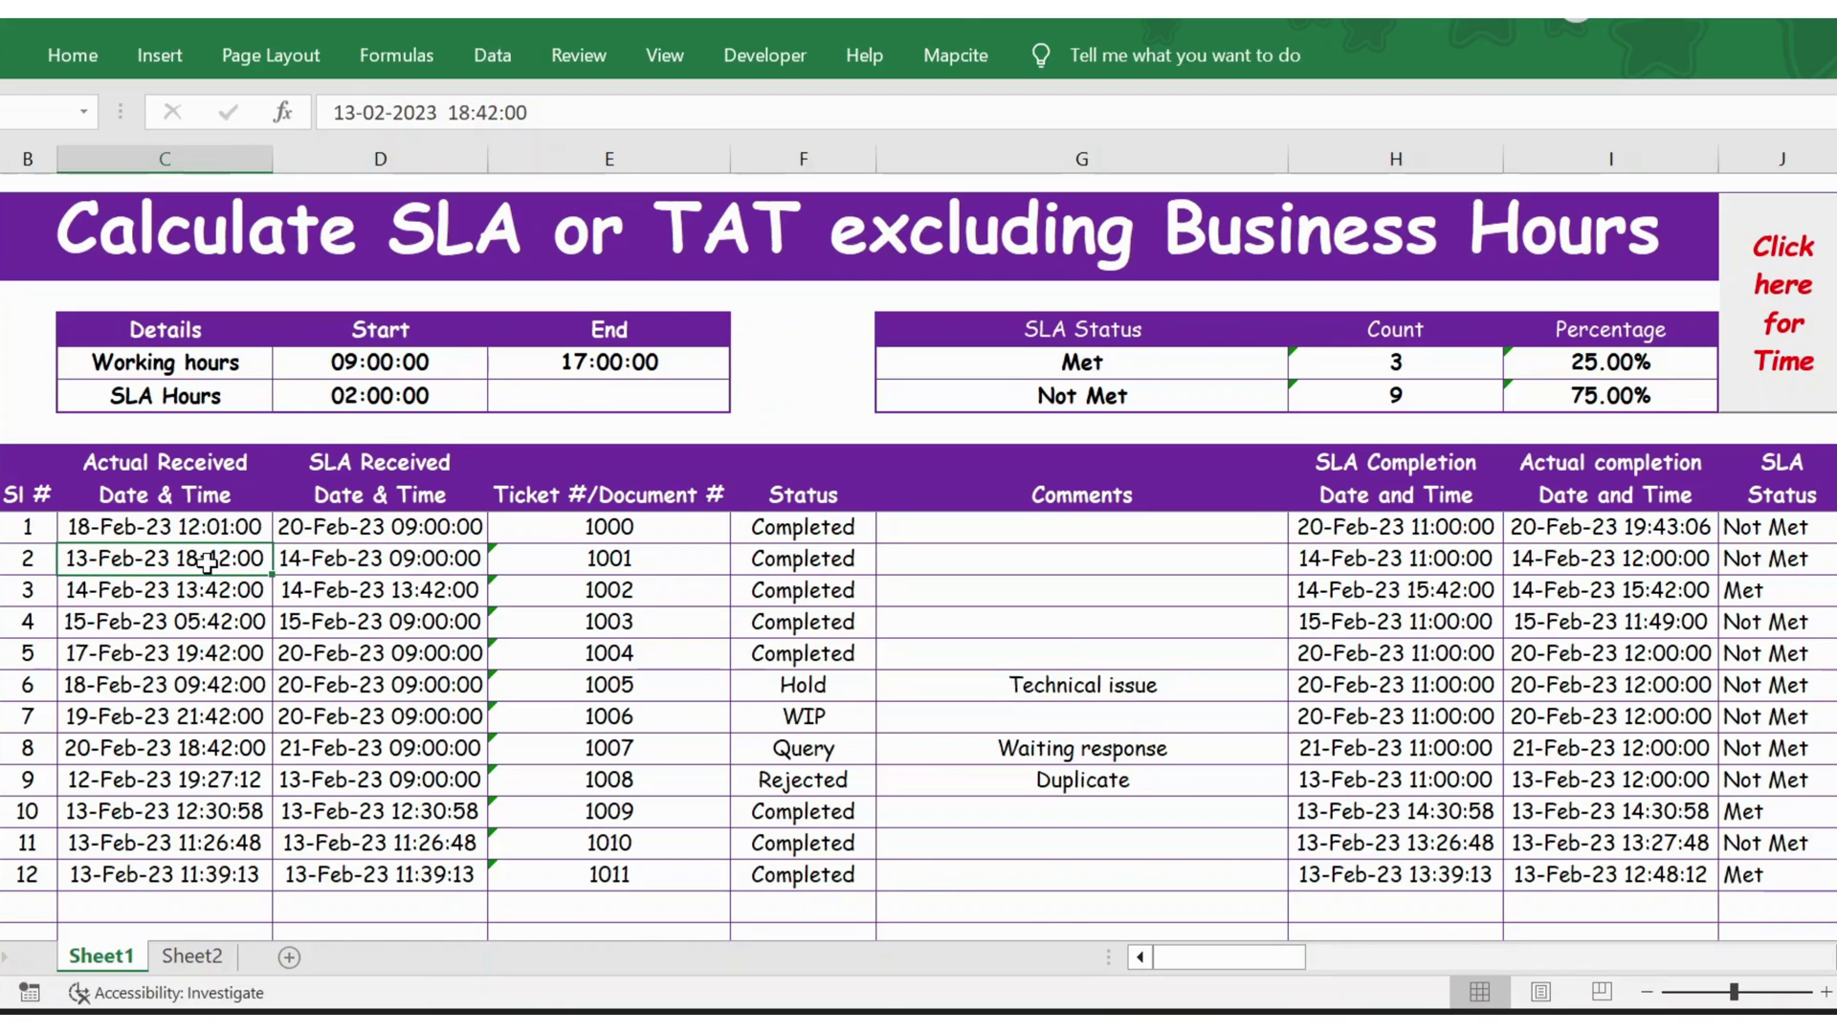
click(591, 364)
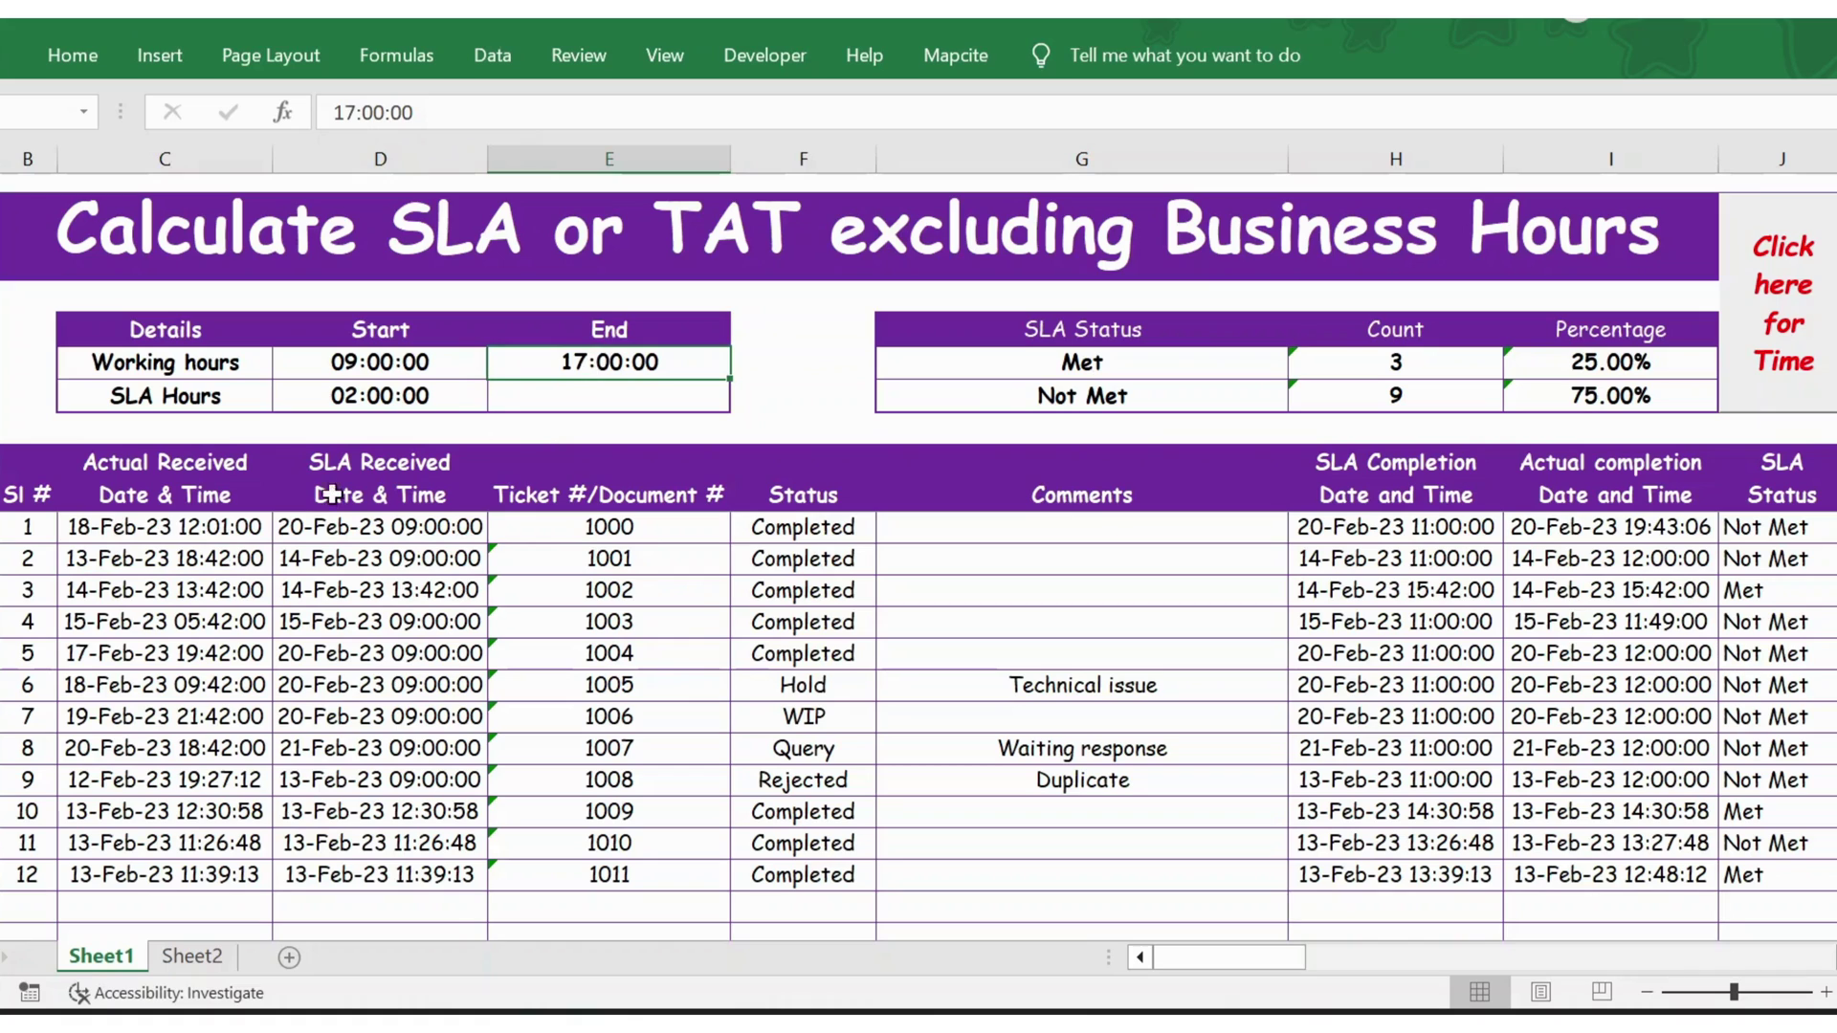
click(230, 559)
click(603, 369)
click(362, 113)
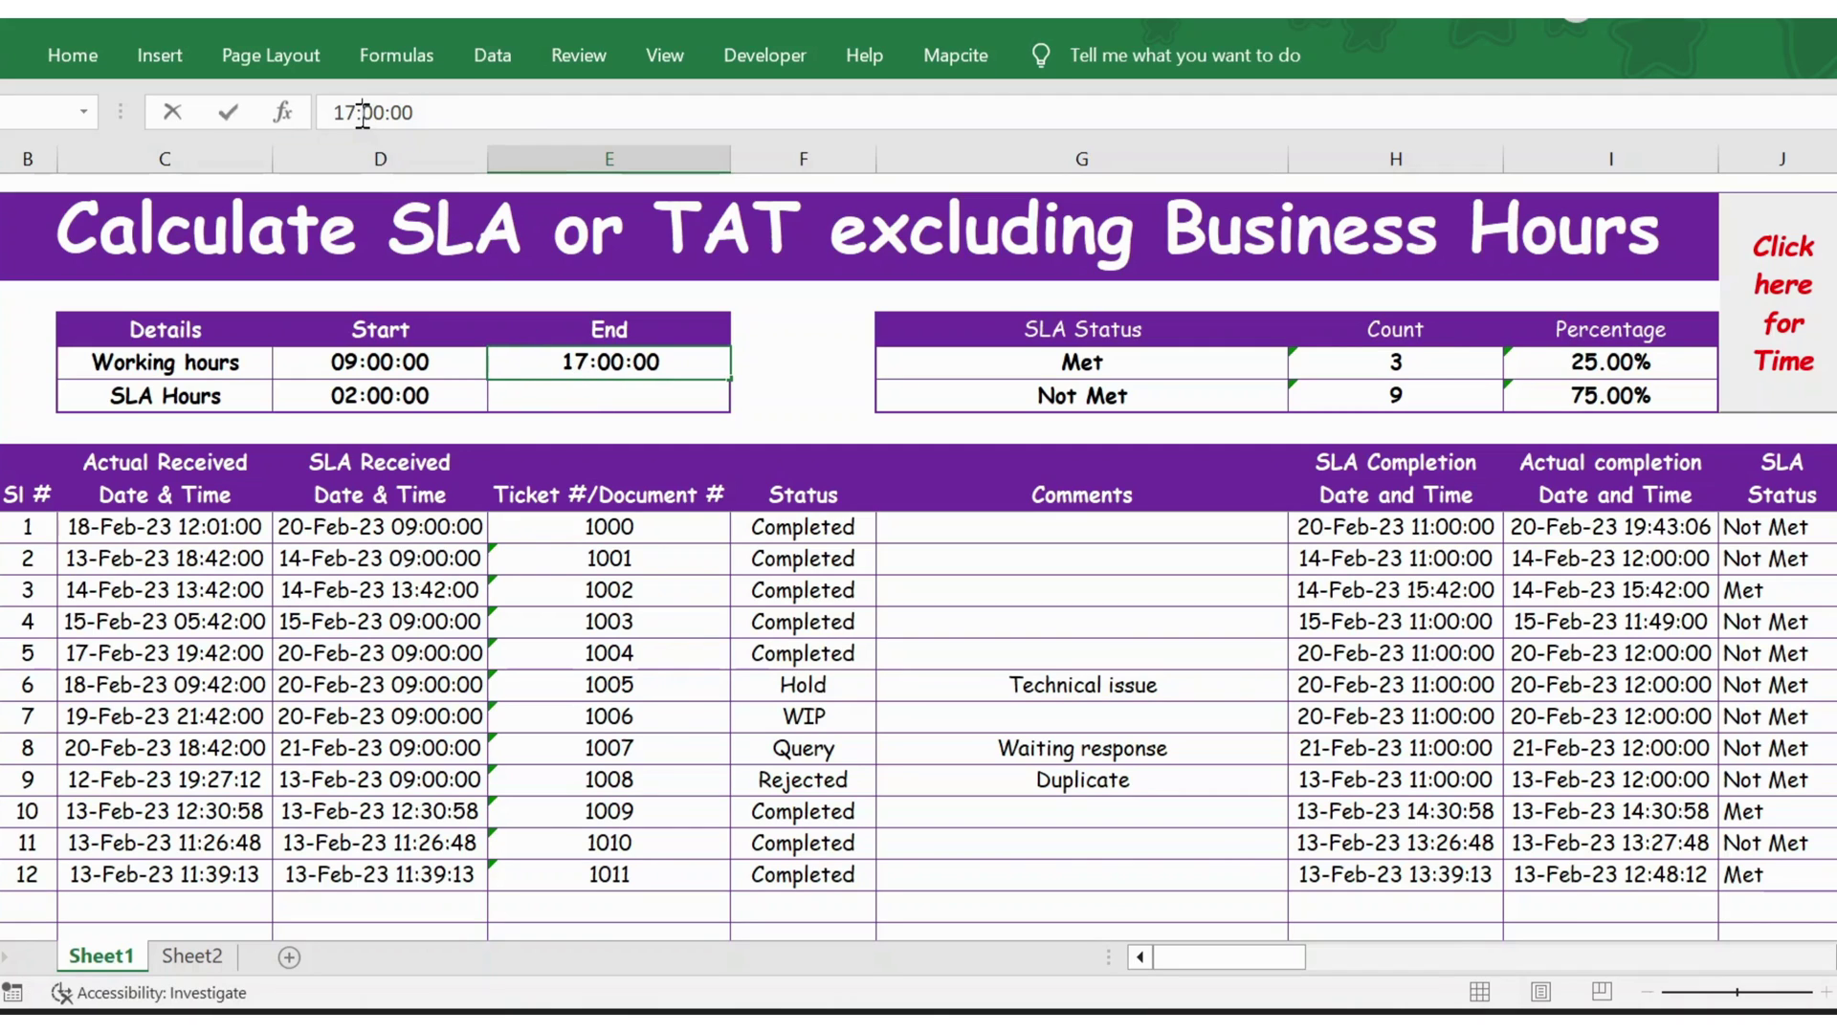
key(BackSpace)
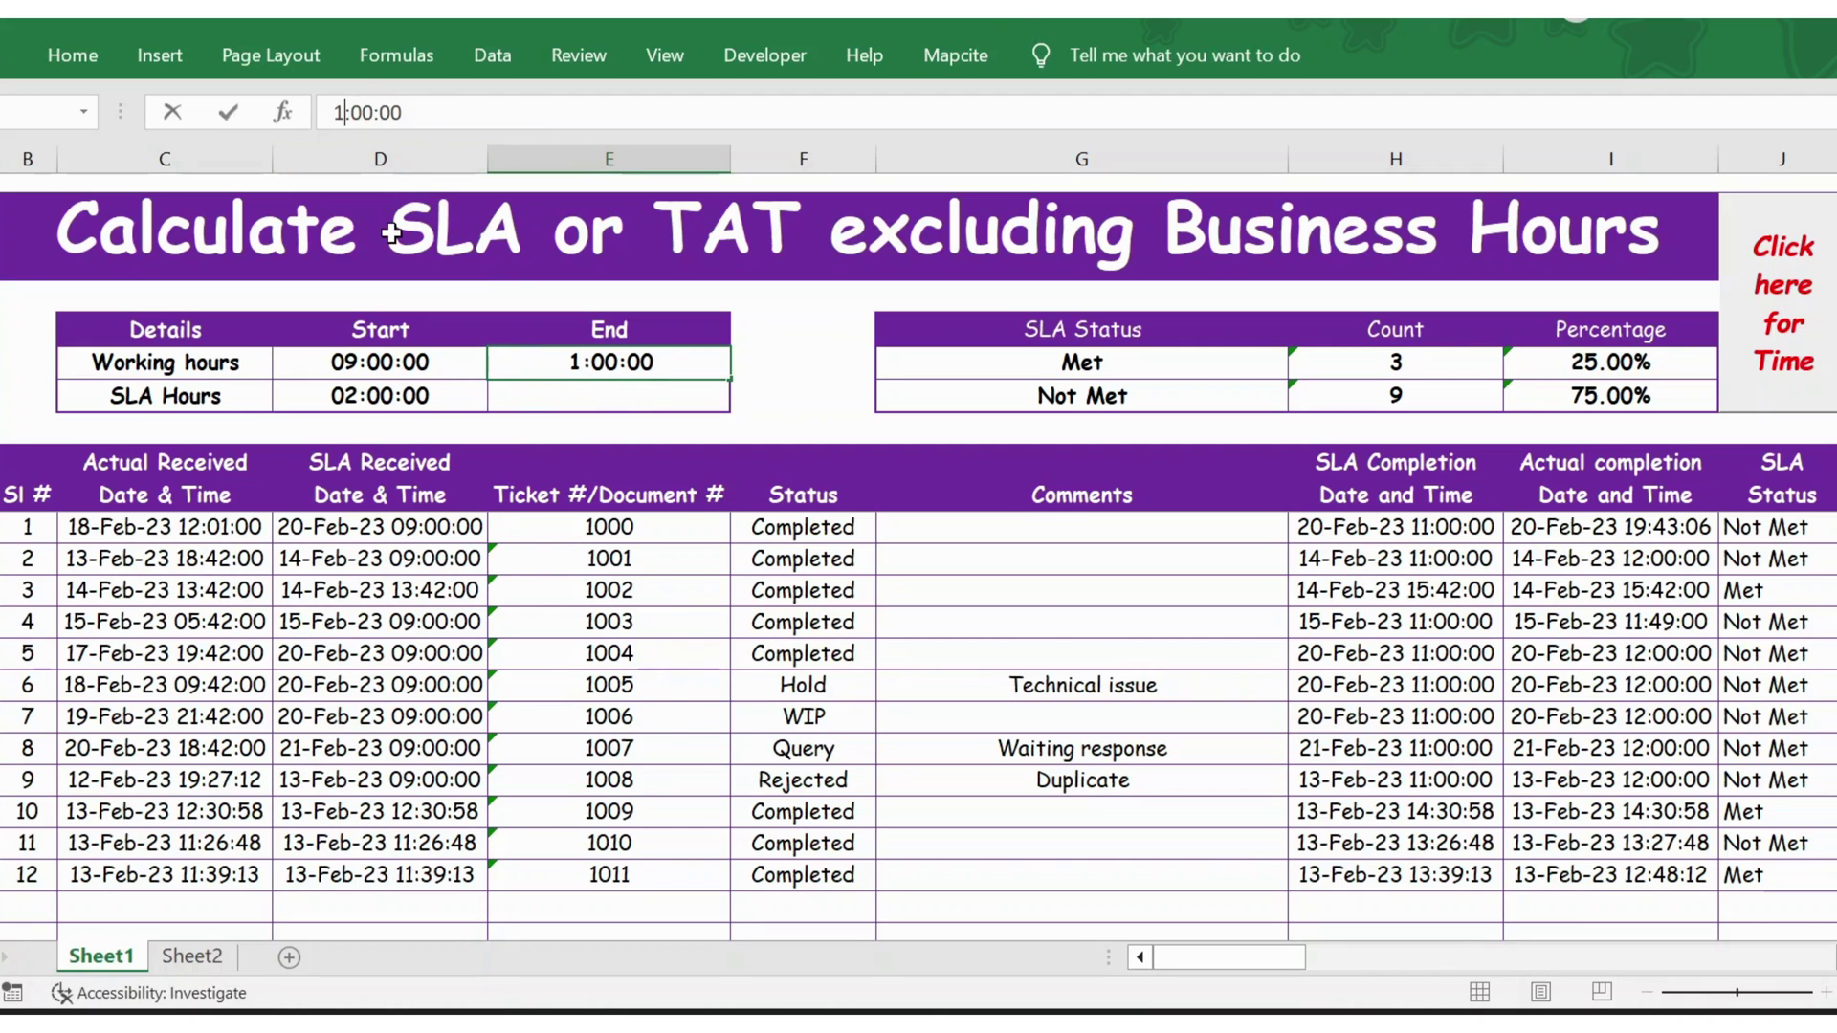
text(9)
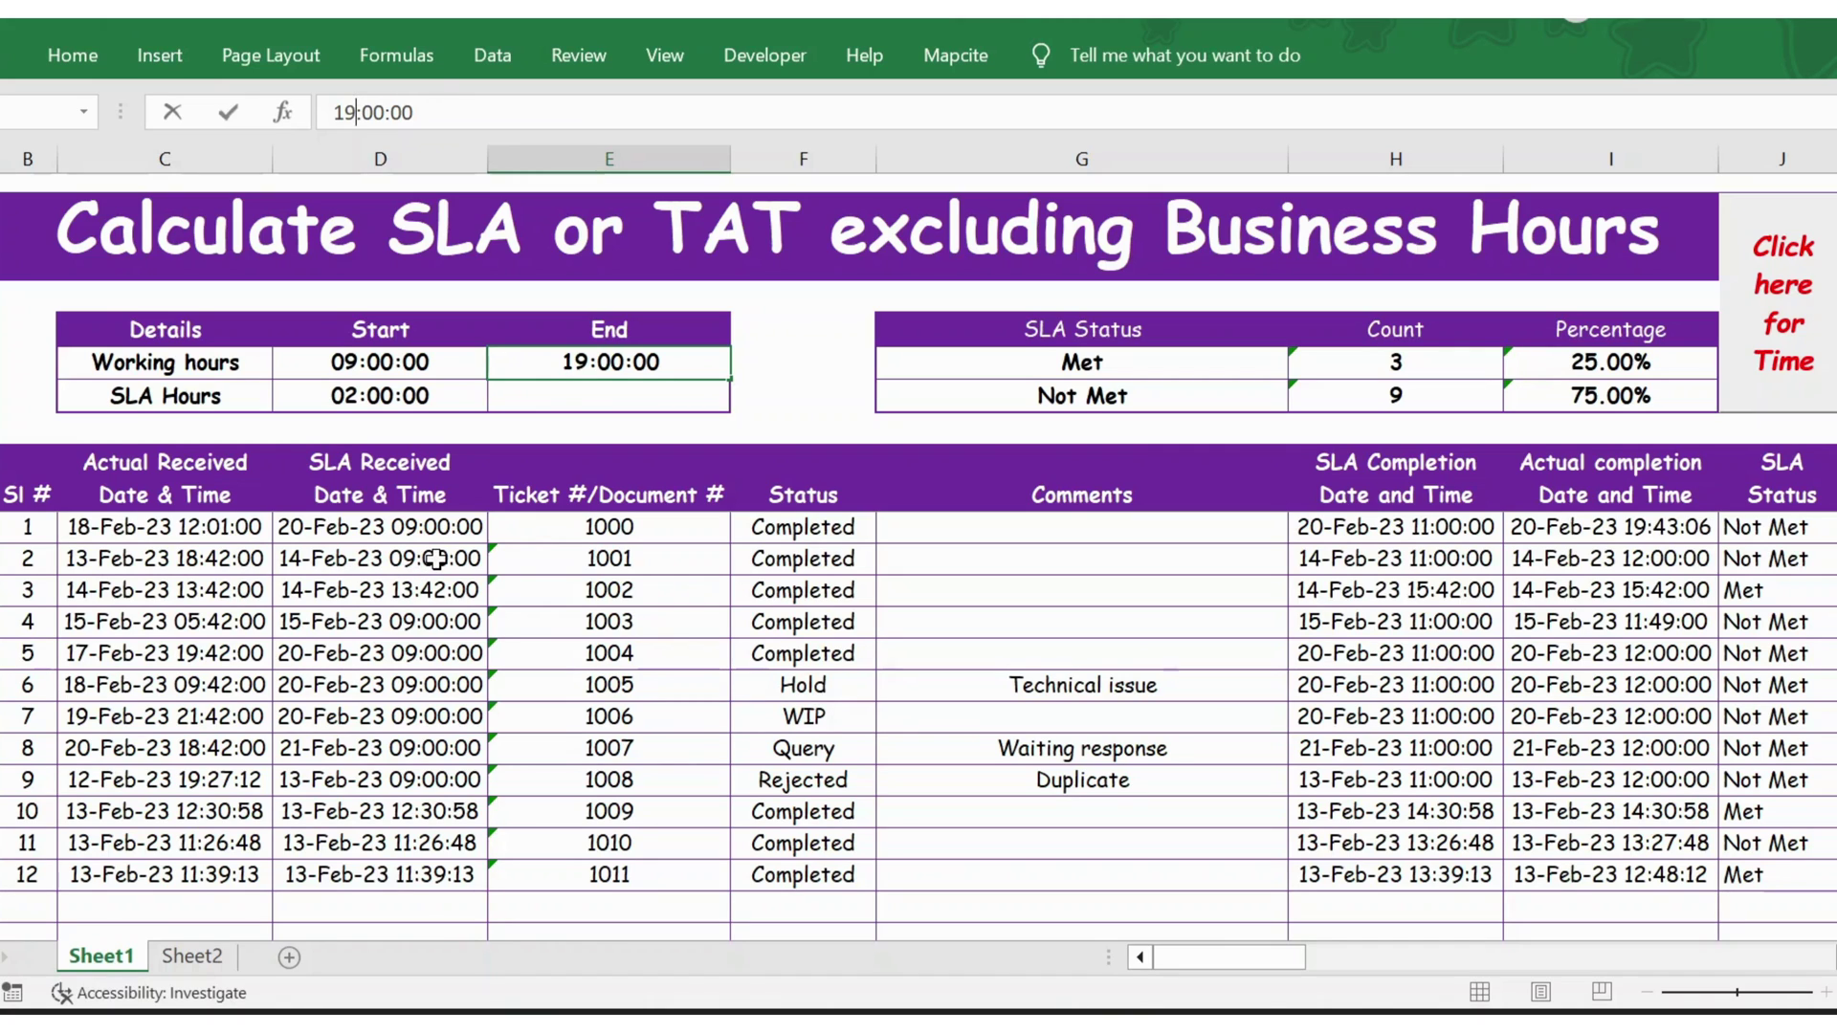
key(Tab)
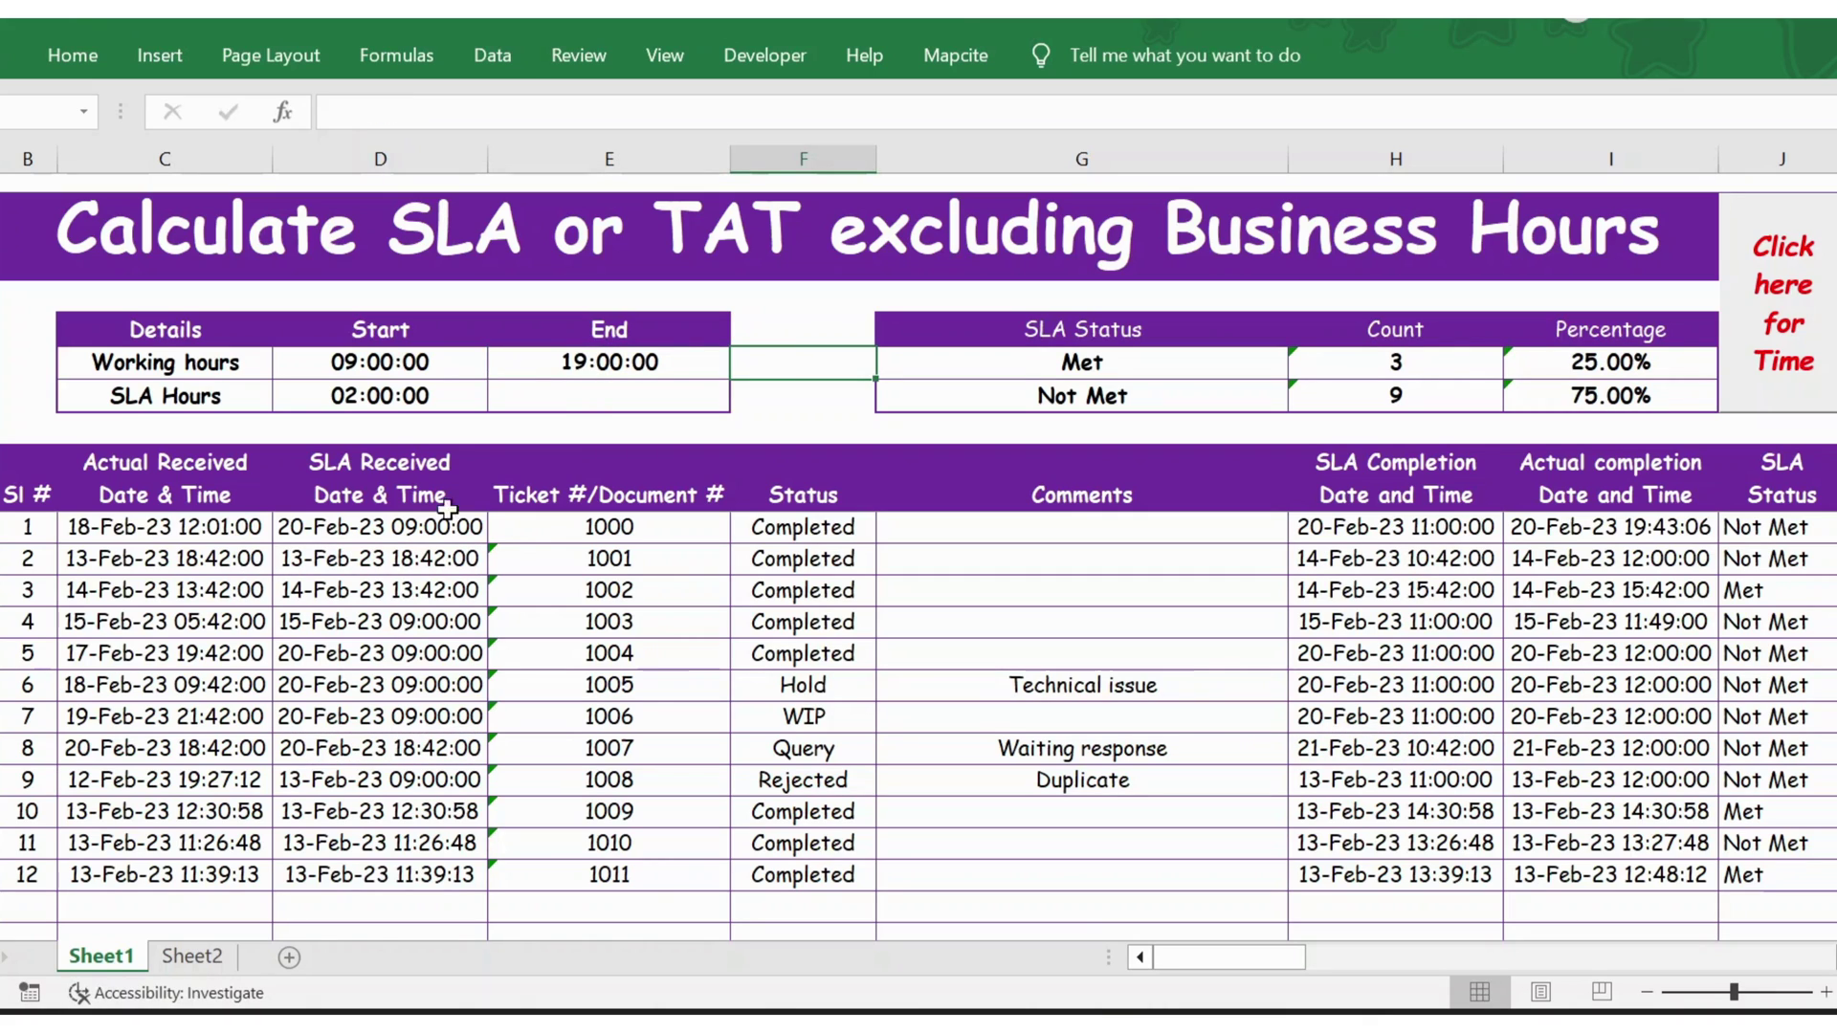
click(345, 560)
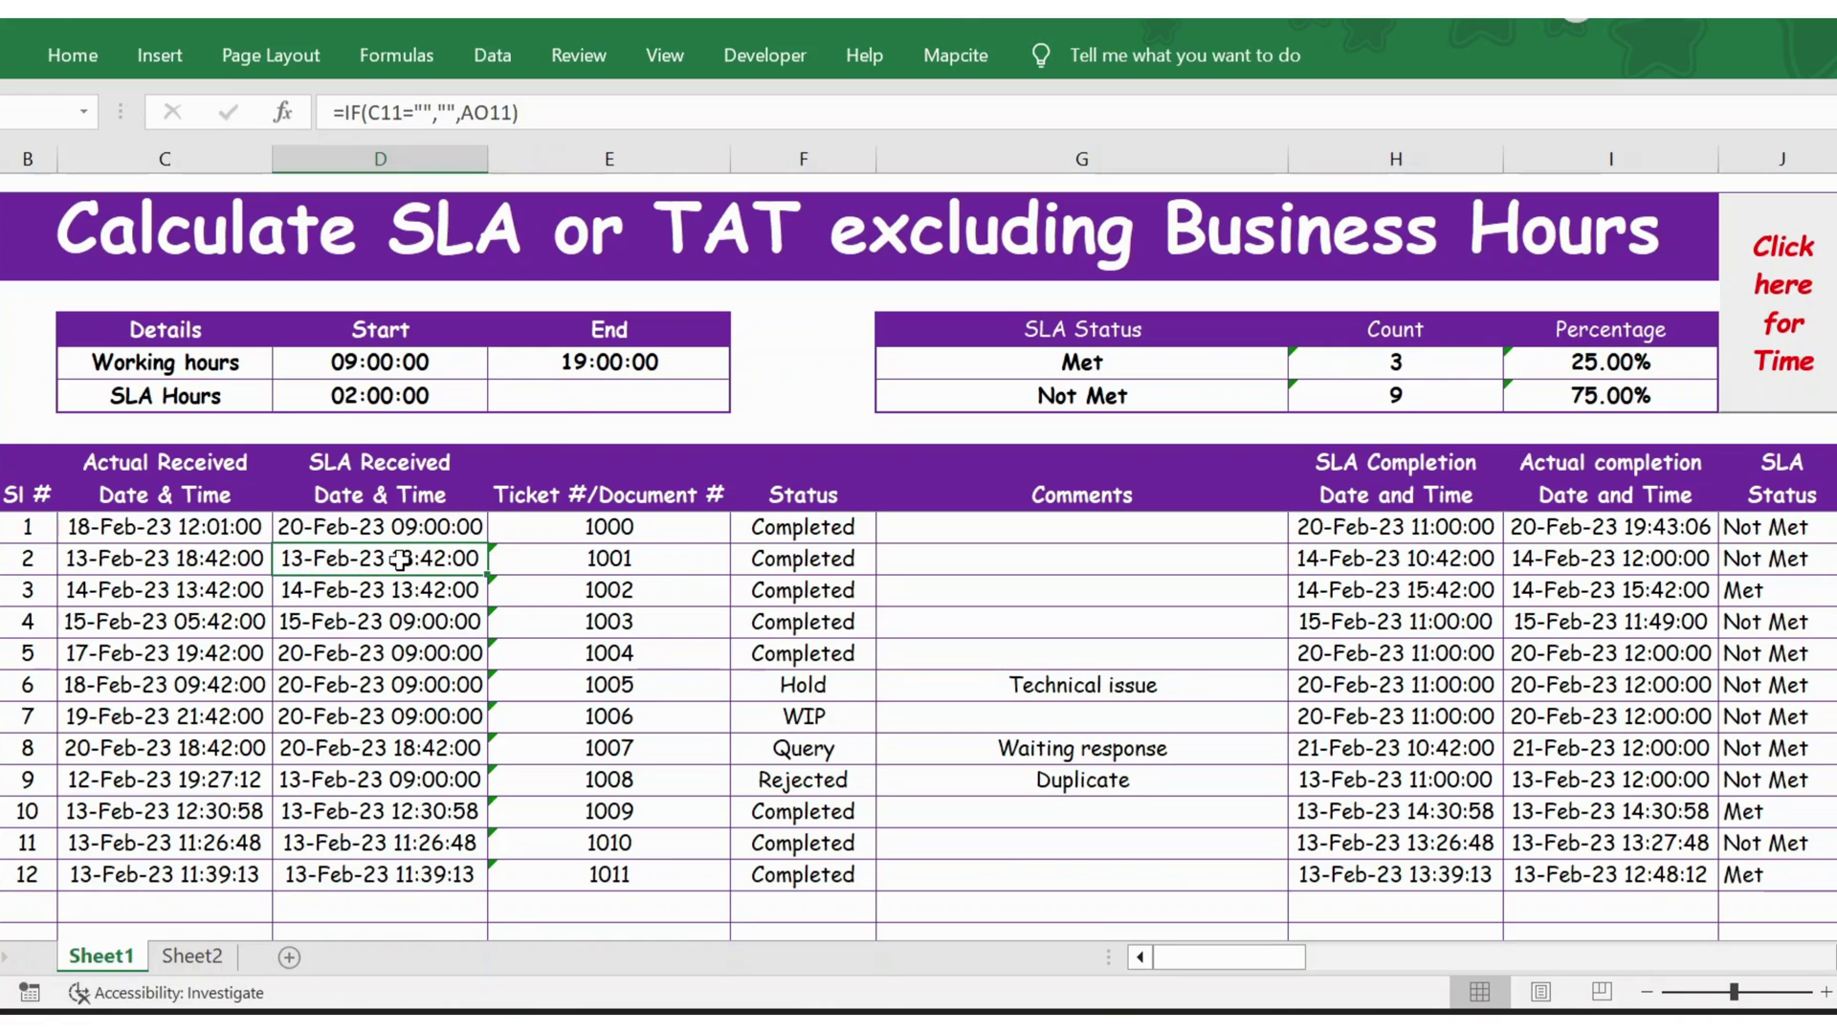
click(331, 593)
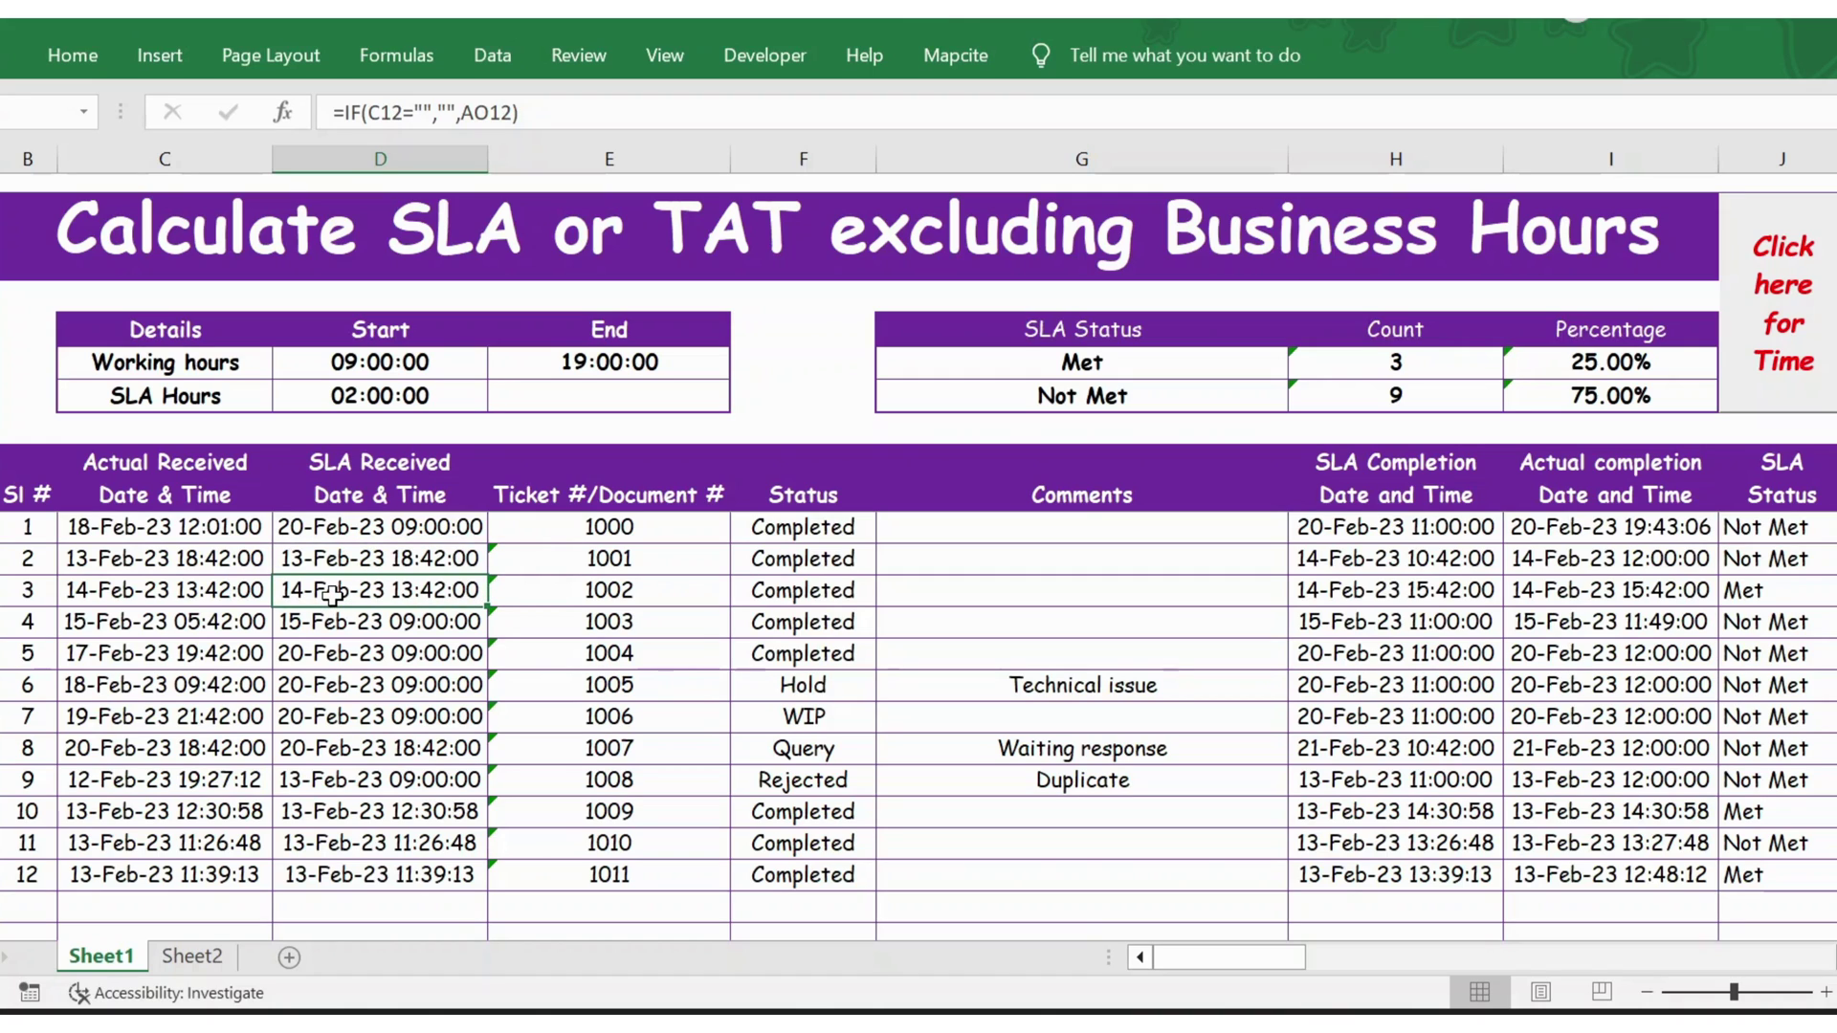
click(210, 366)
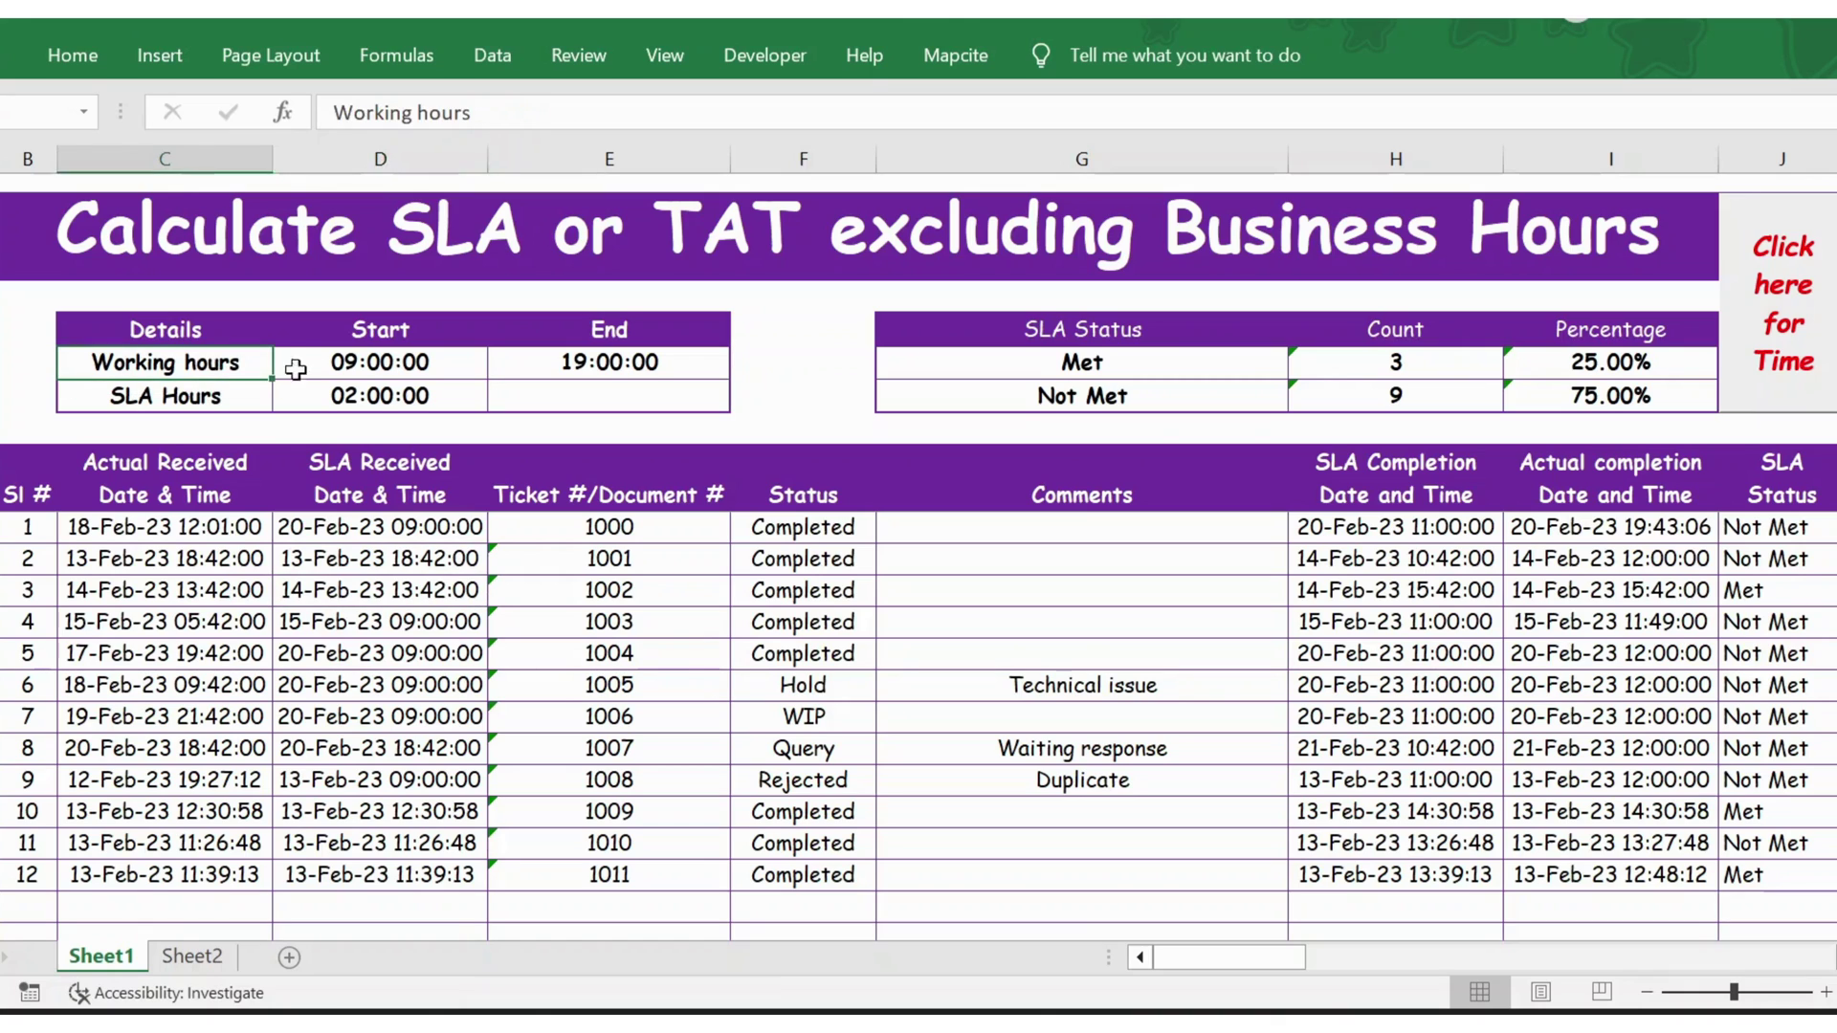
click(362, 367)
click(572, 362)
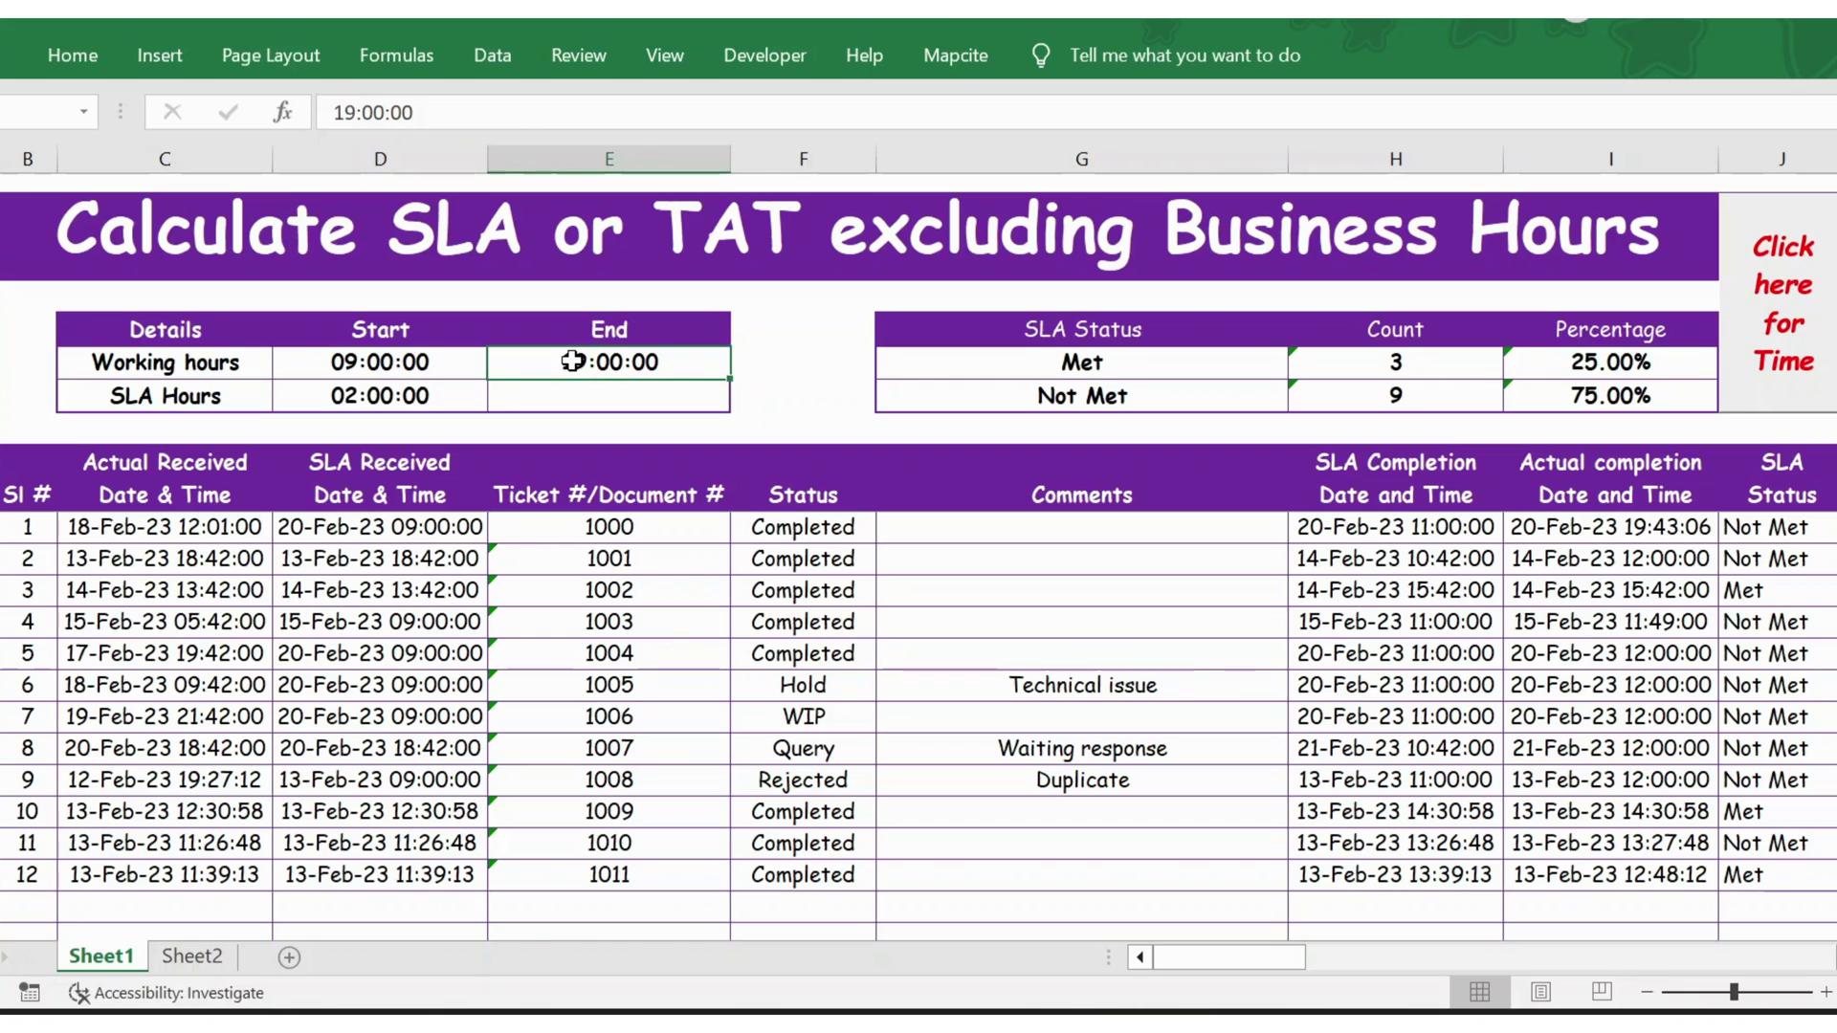
click(133, 395)
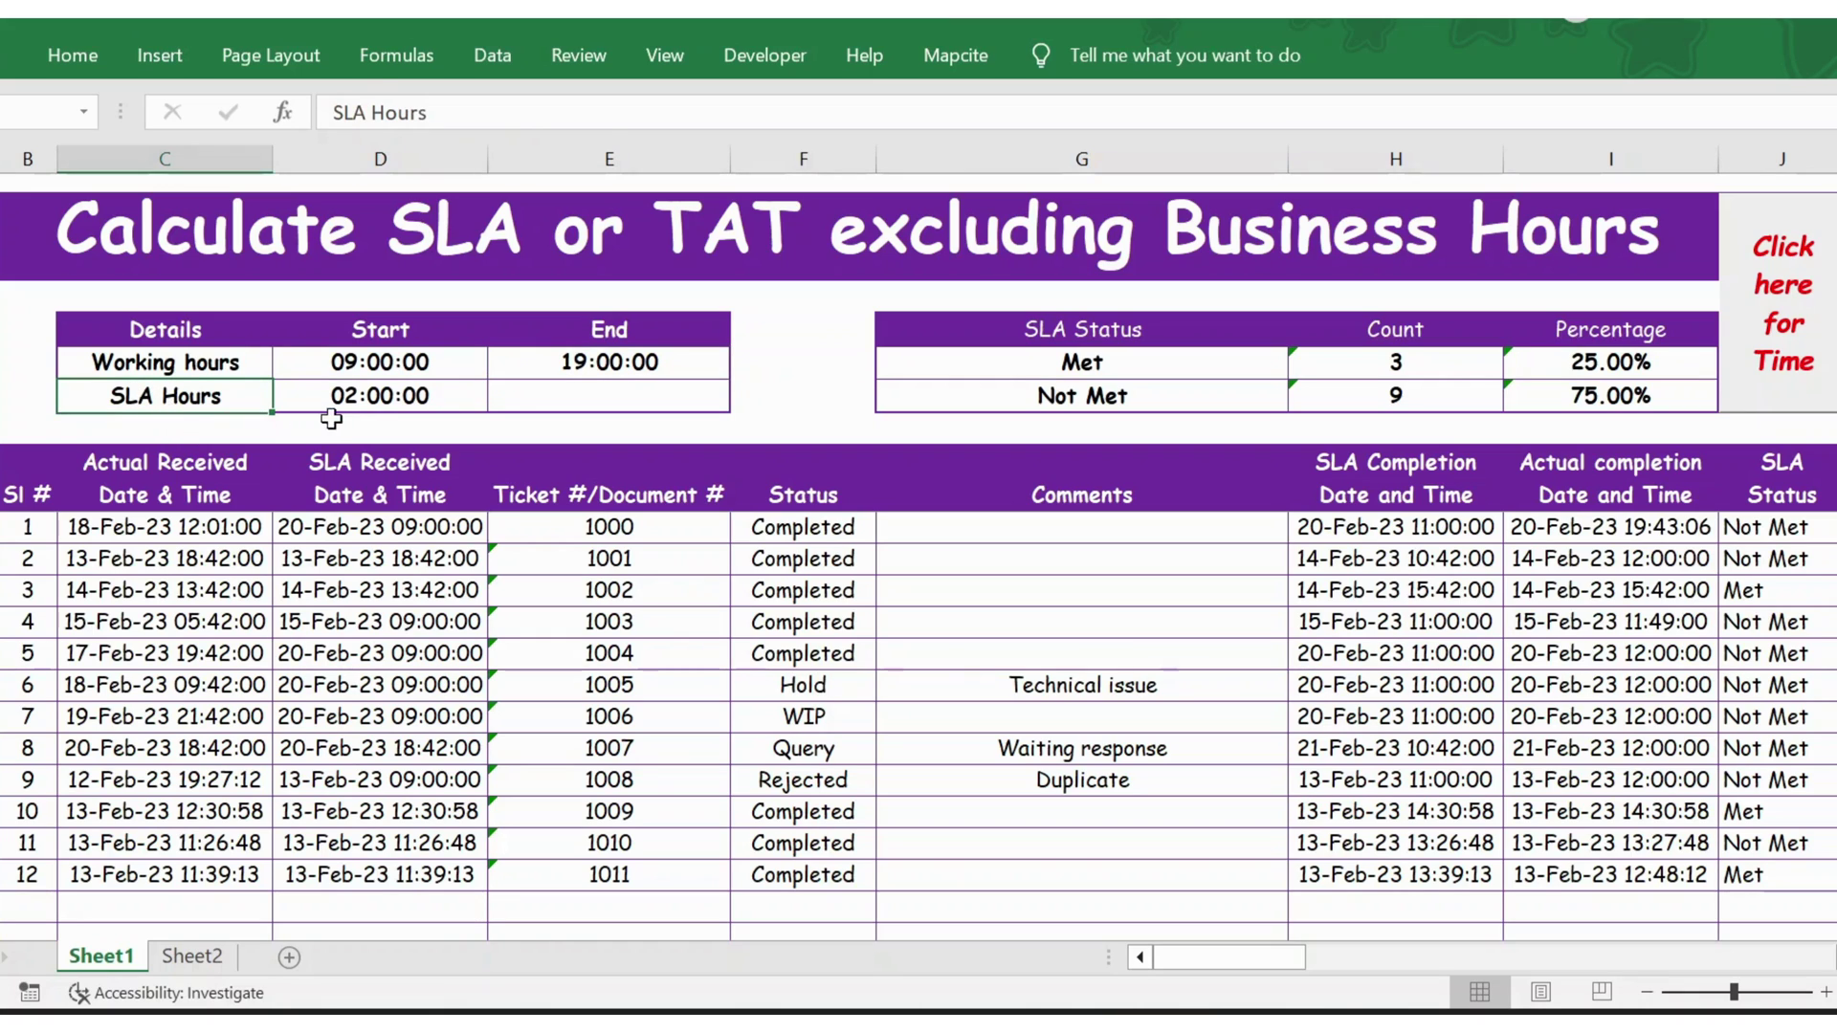
click(379, 400)
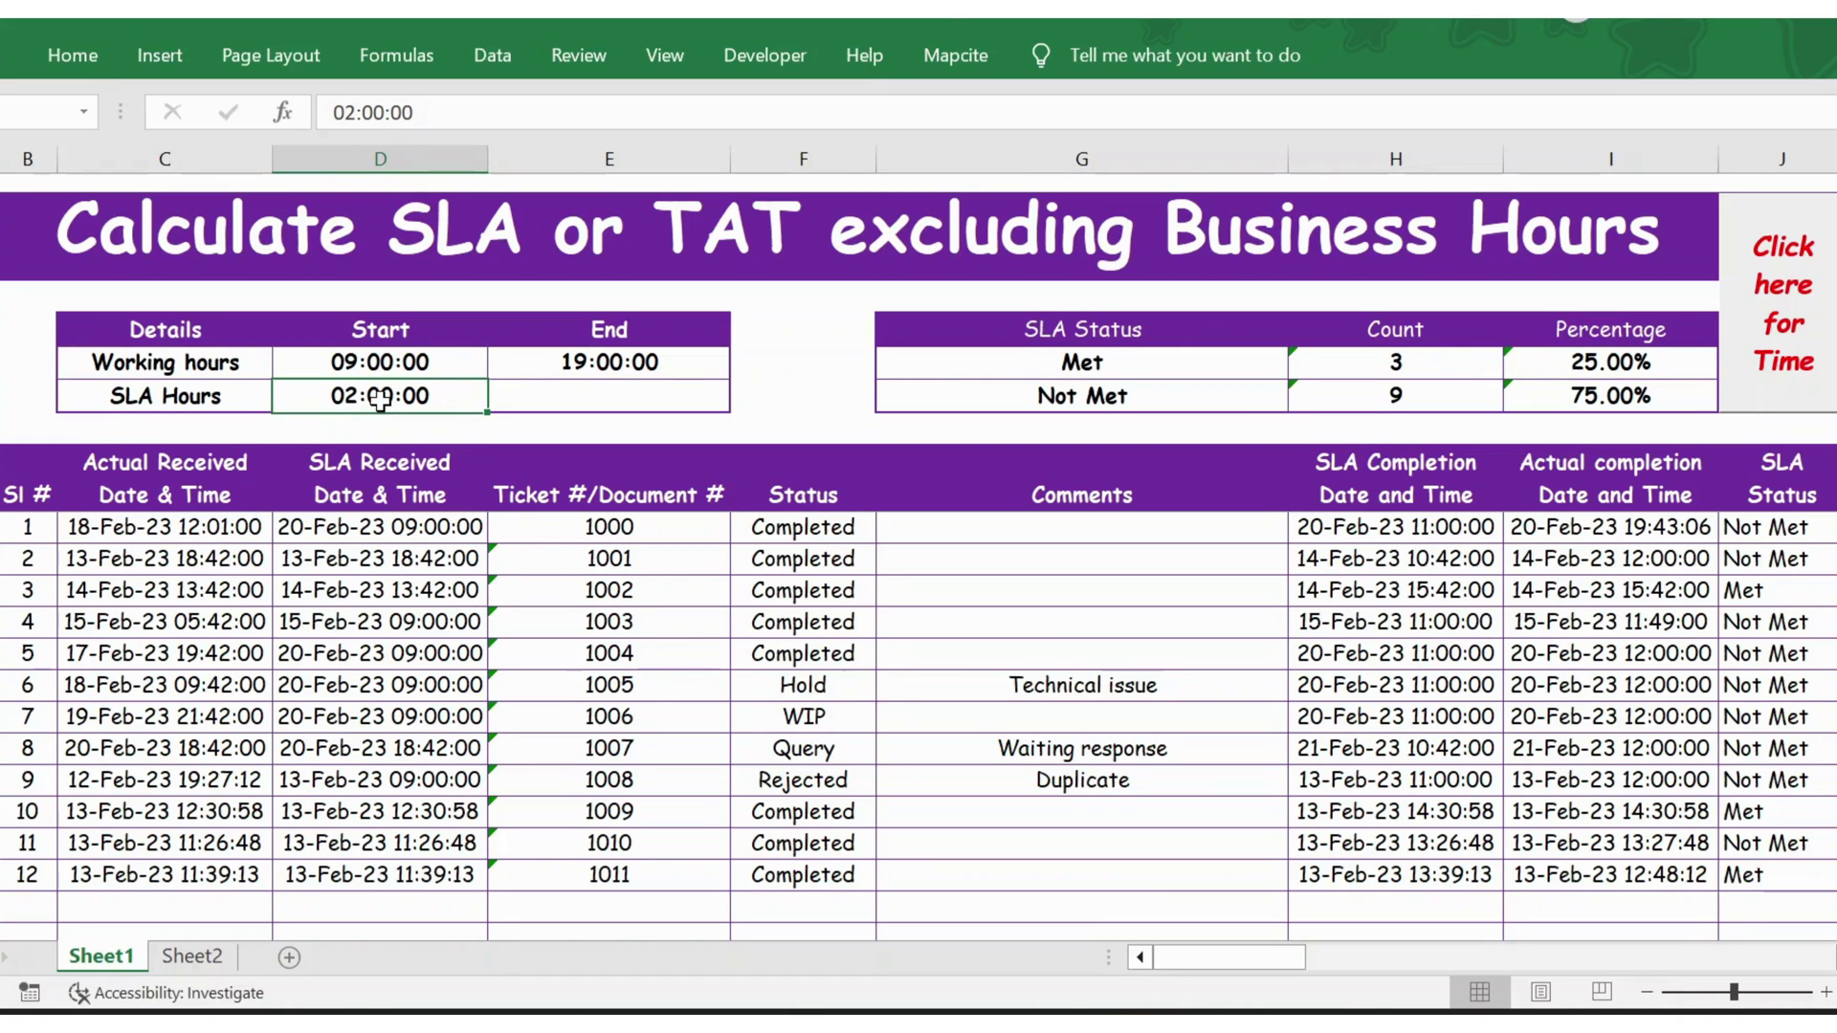
click(159, 568)
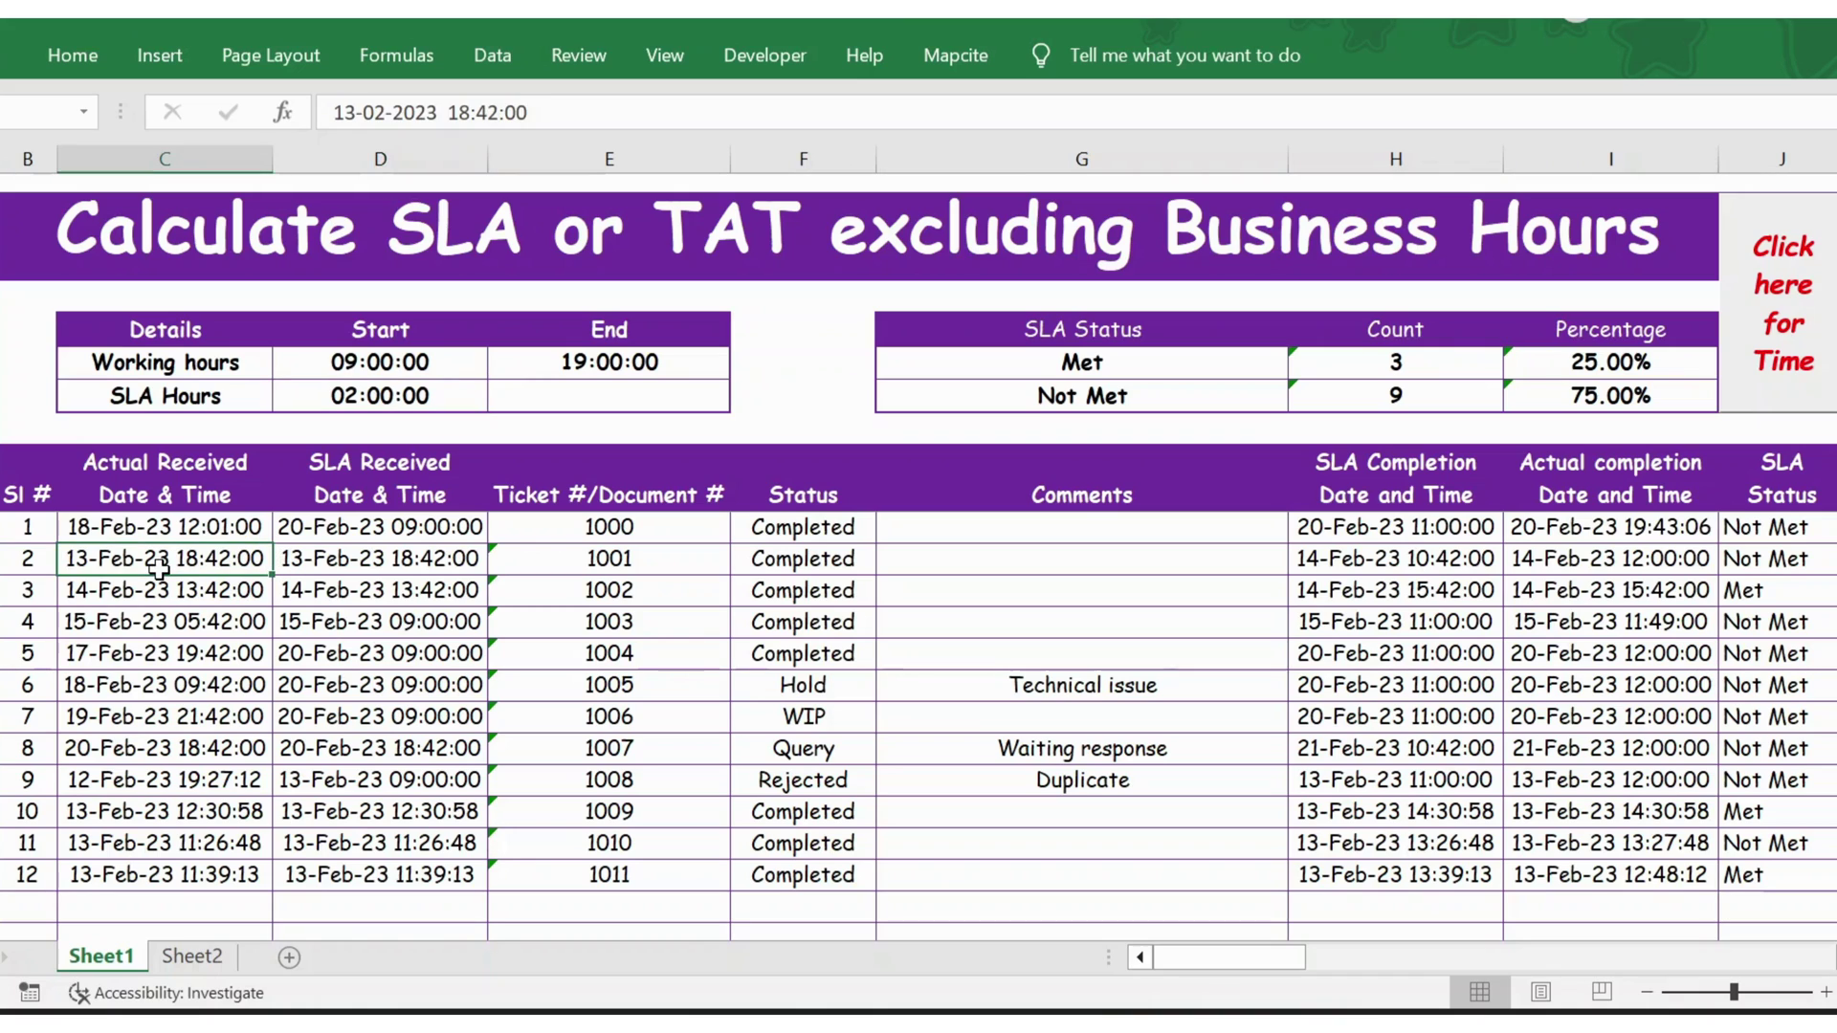
click(151, 527)
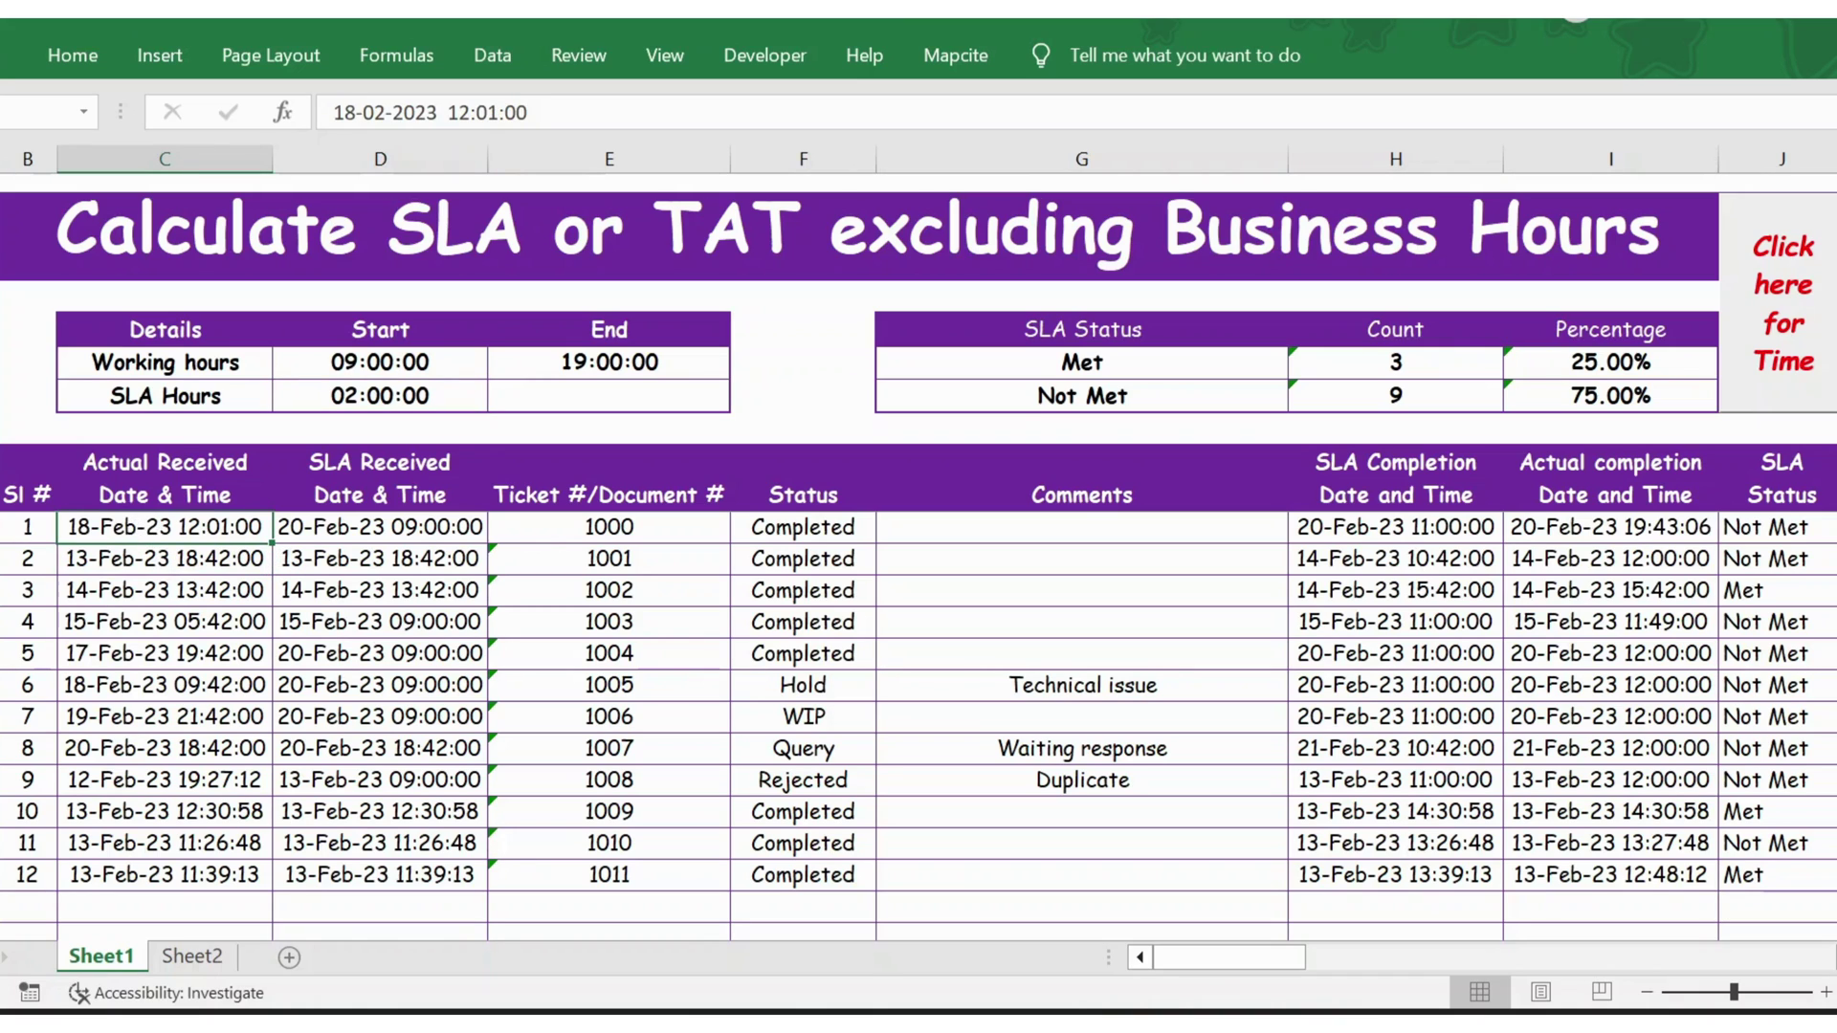
key(shift+space)
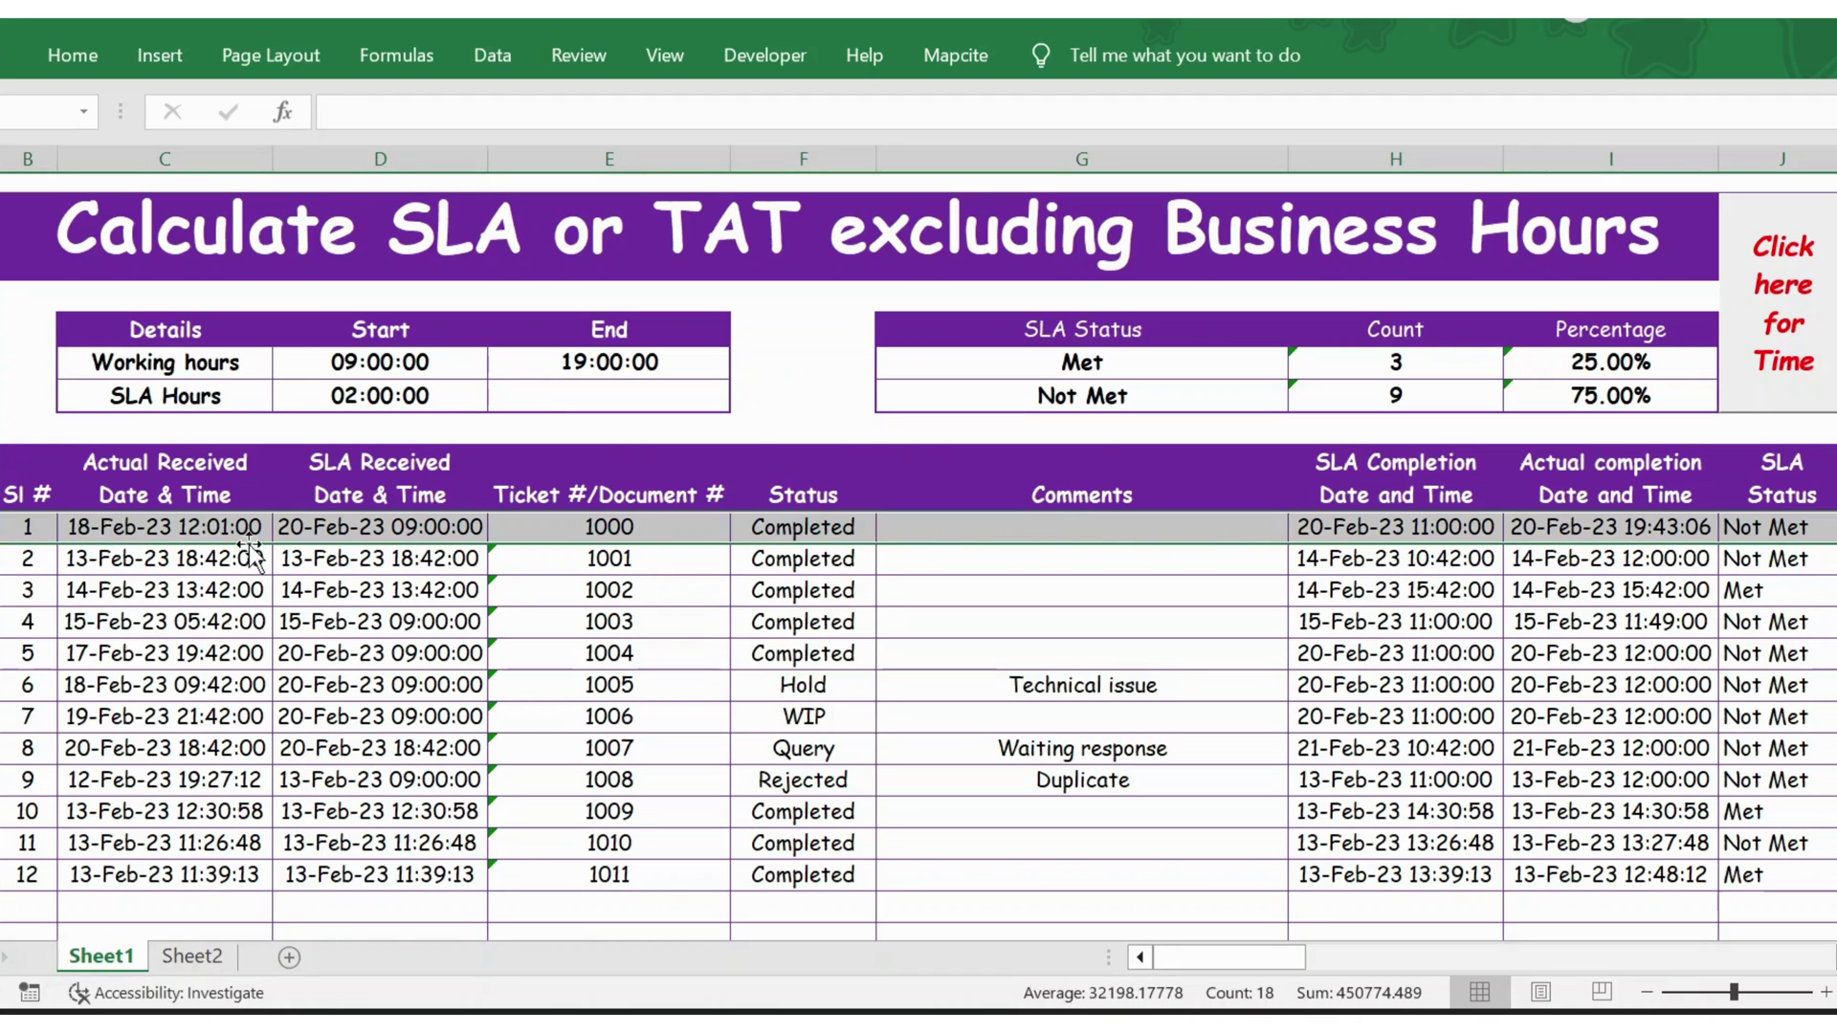
click(355, 536)
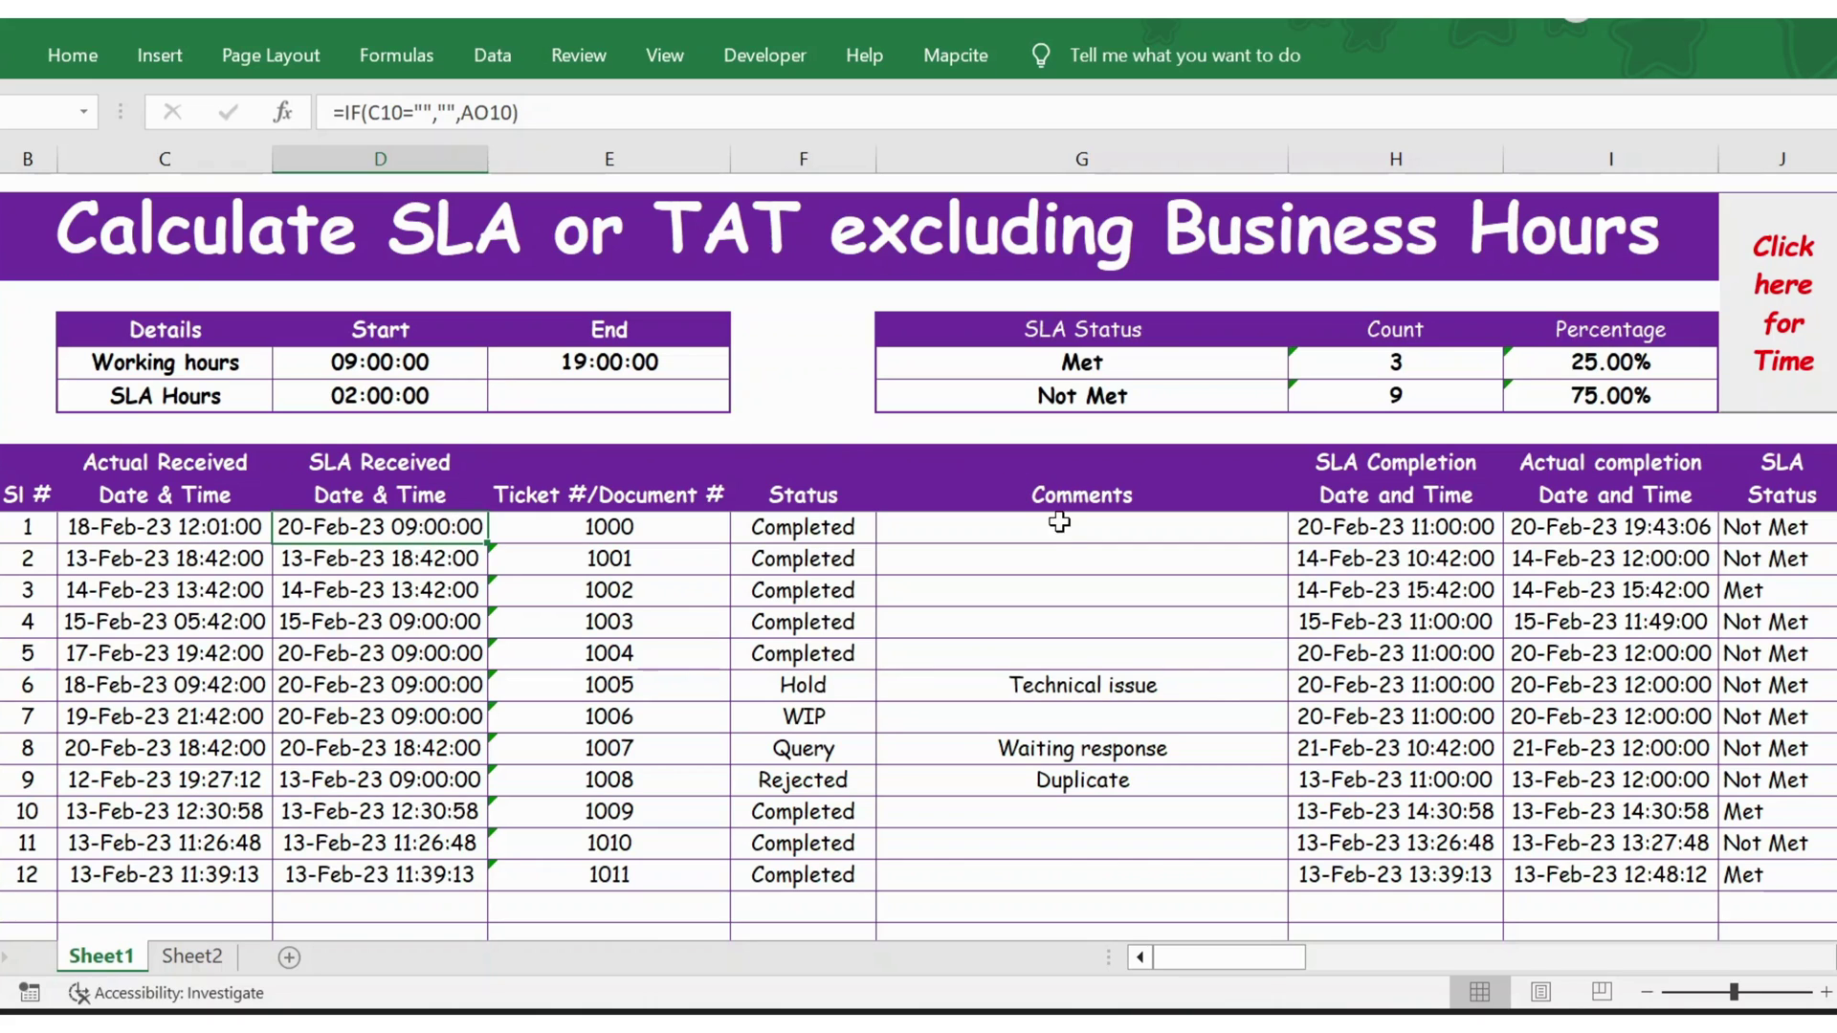
click(1386, 532)
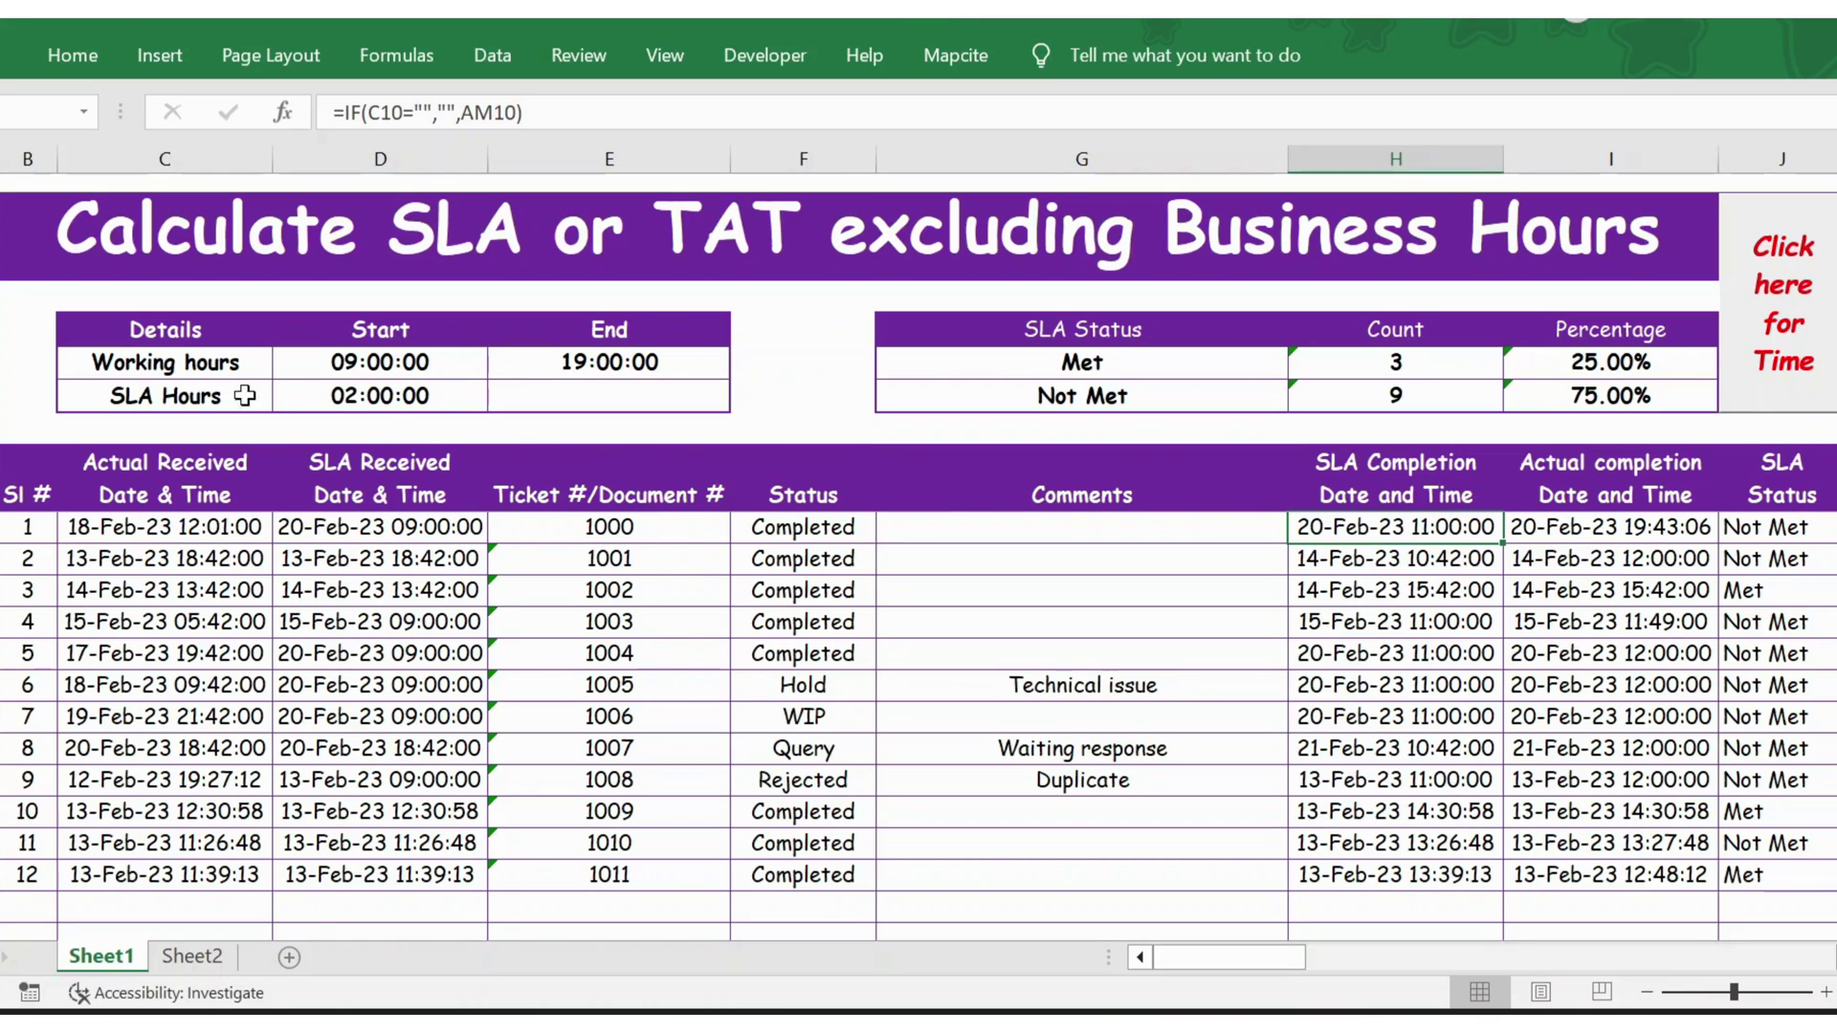
click(342, 526)
click(359, 402)
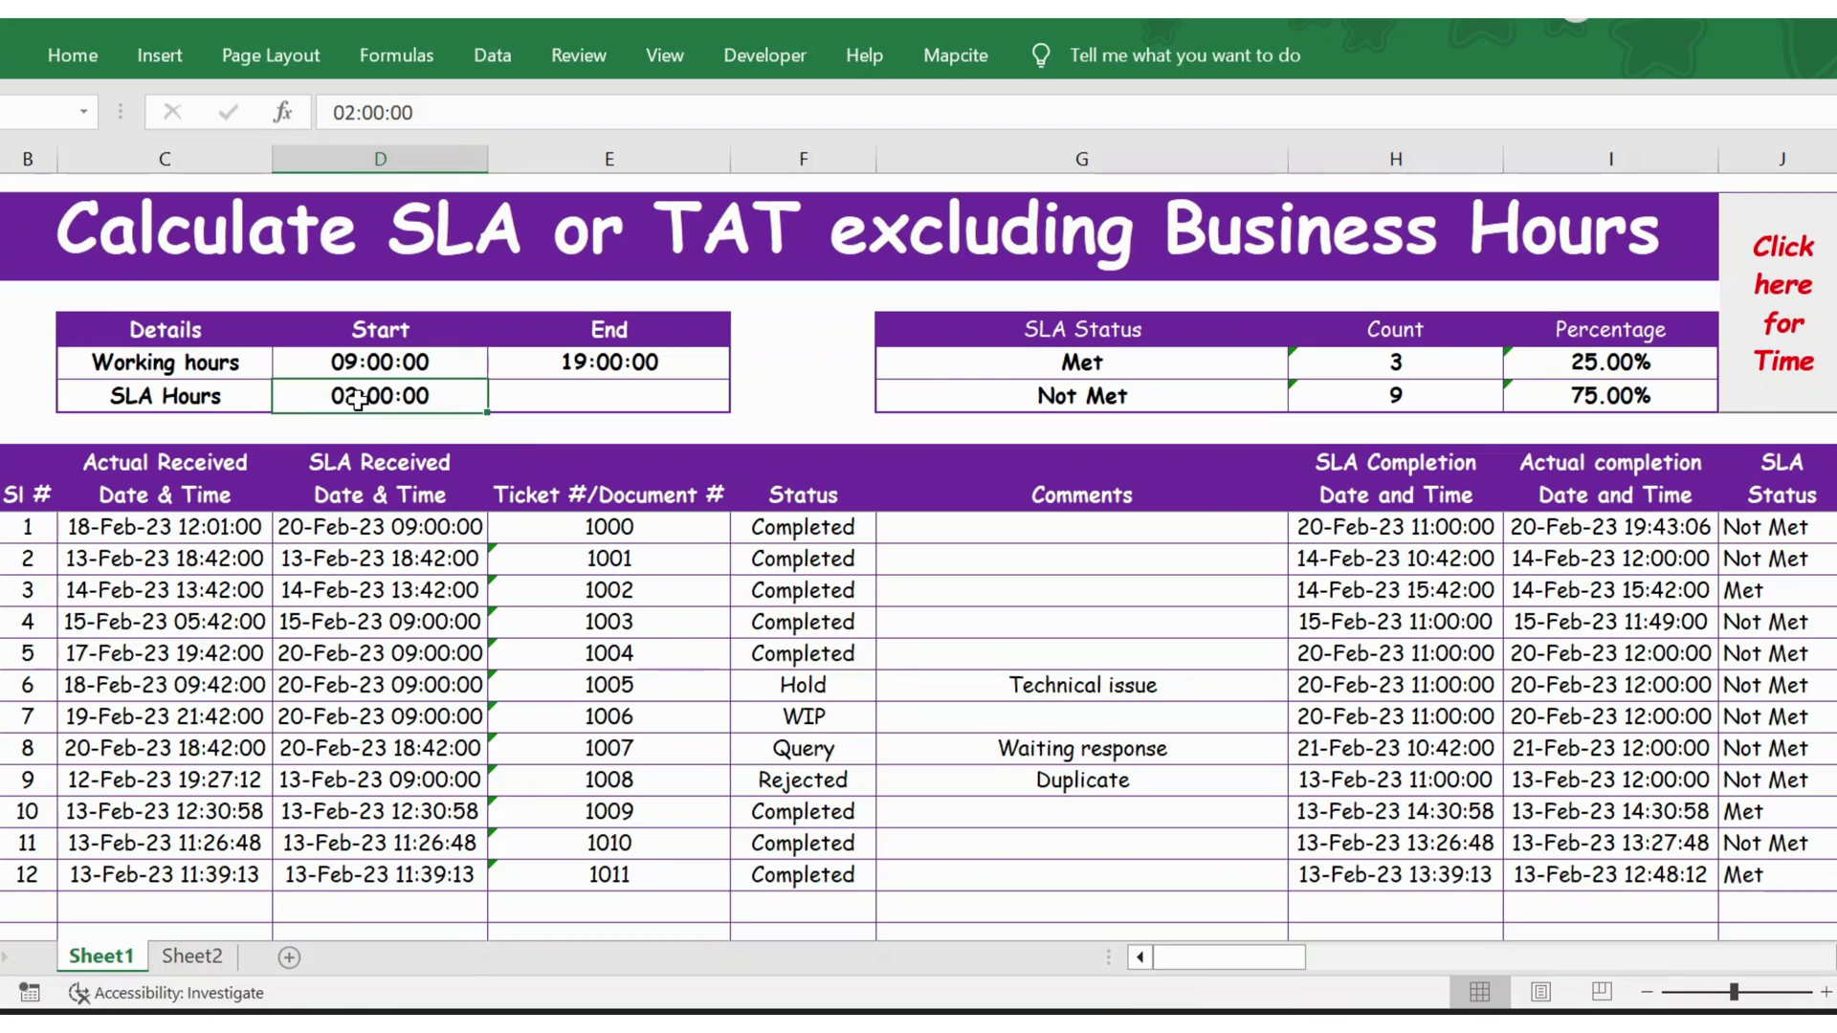
click(360, 114)
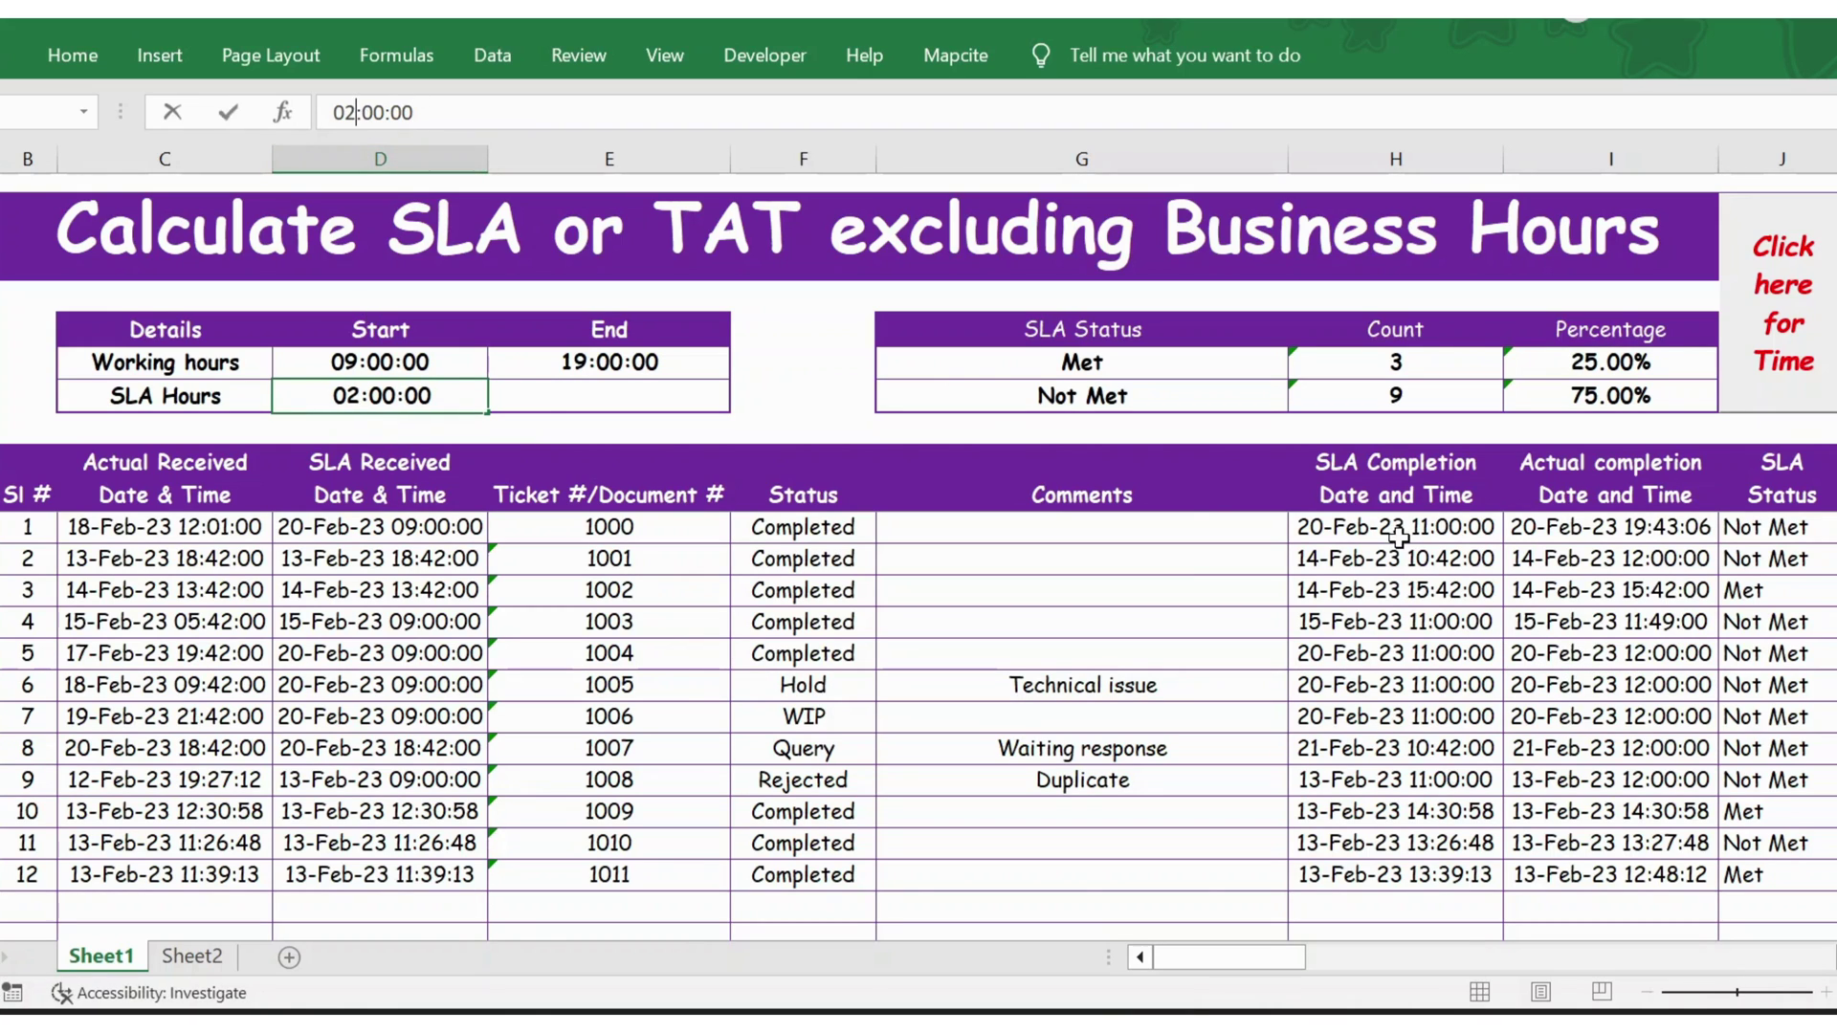
- Change SLA Hours from 02:00:00 to 06:00:00, flipping the tally to 9 Met and 3 Not Met
key(BackSpace)
text(6)
key(Tab)
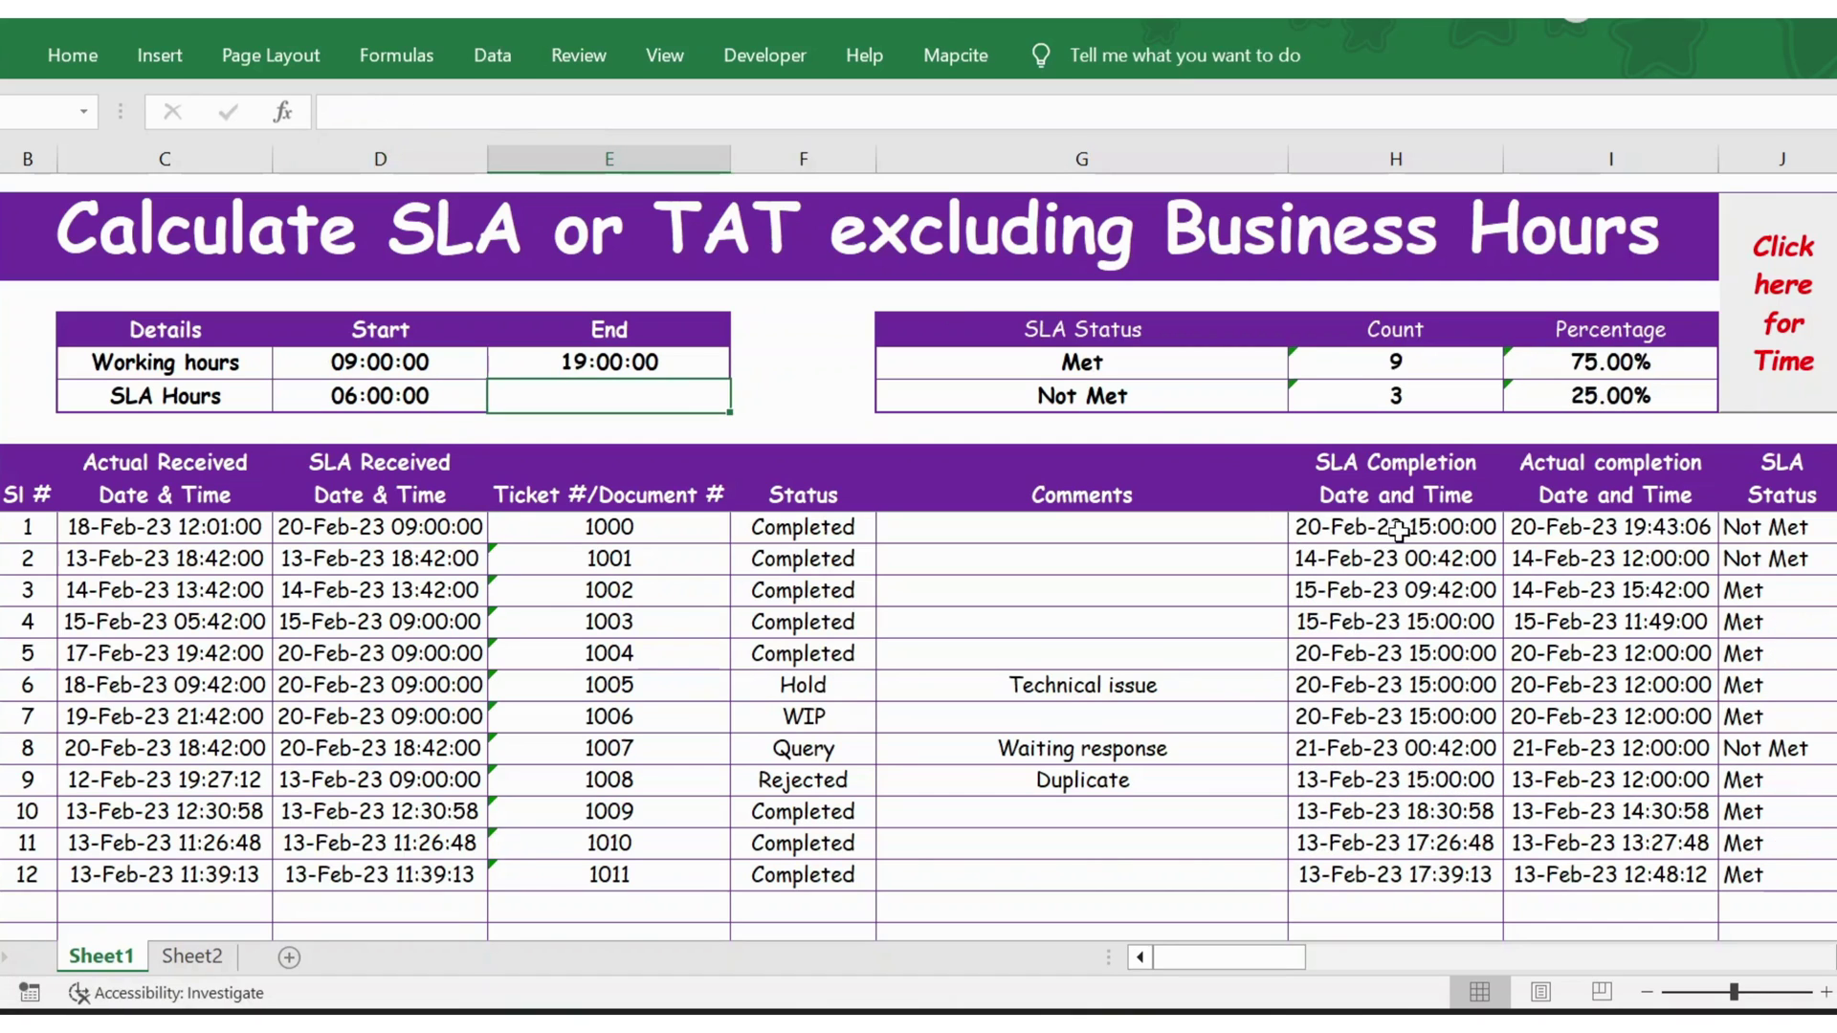
click(1406, 532)
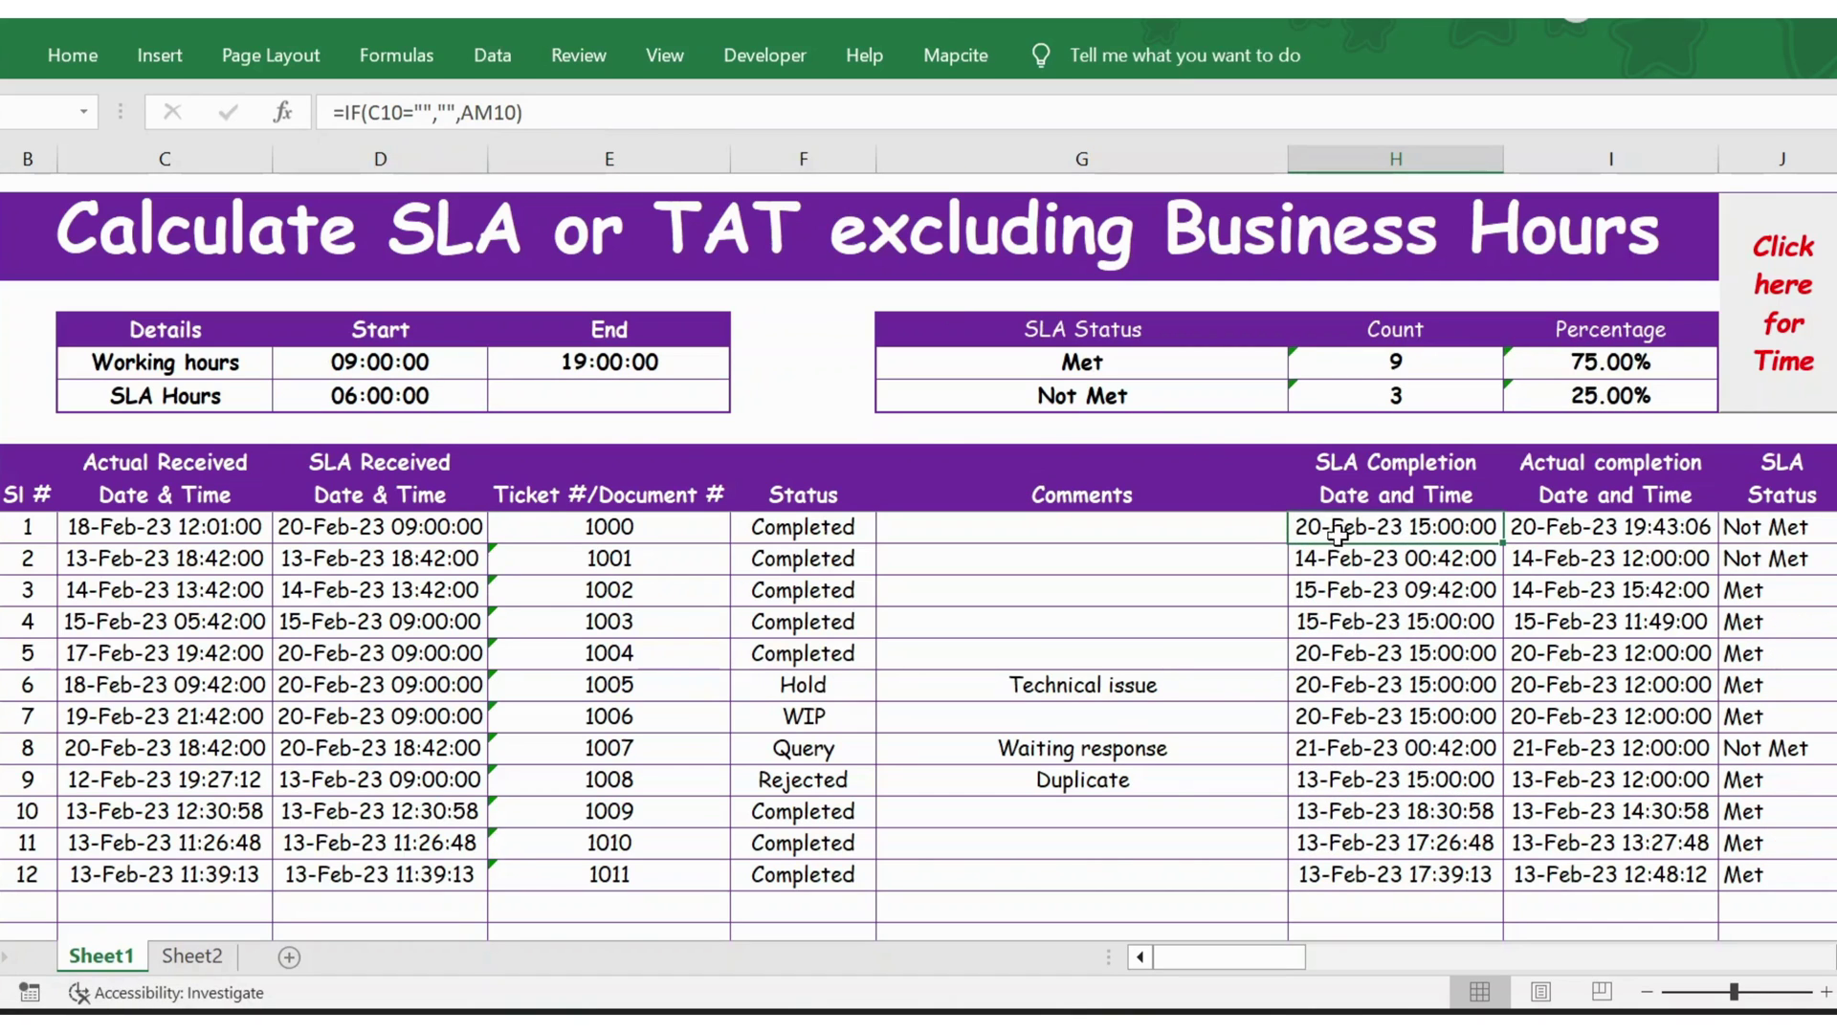
click(430, 528)
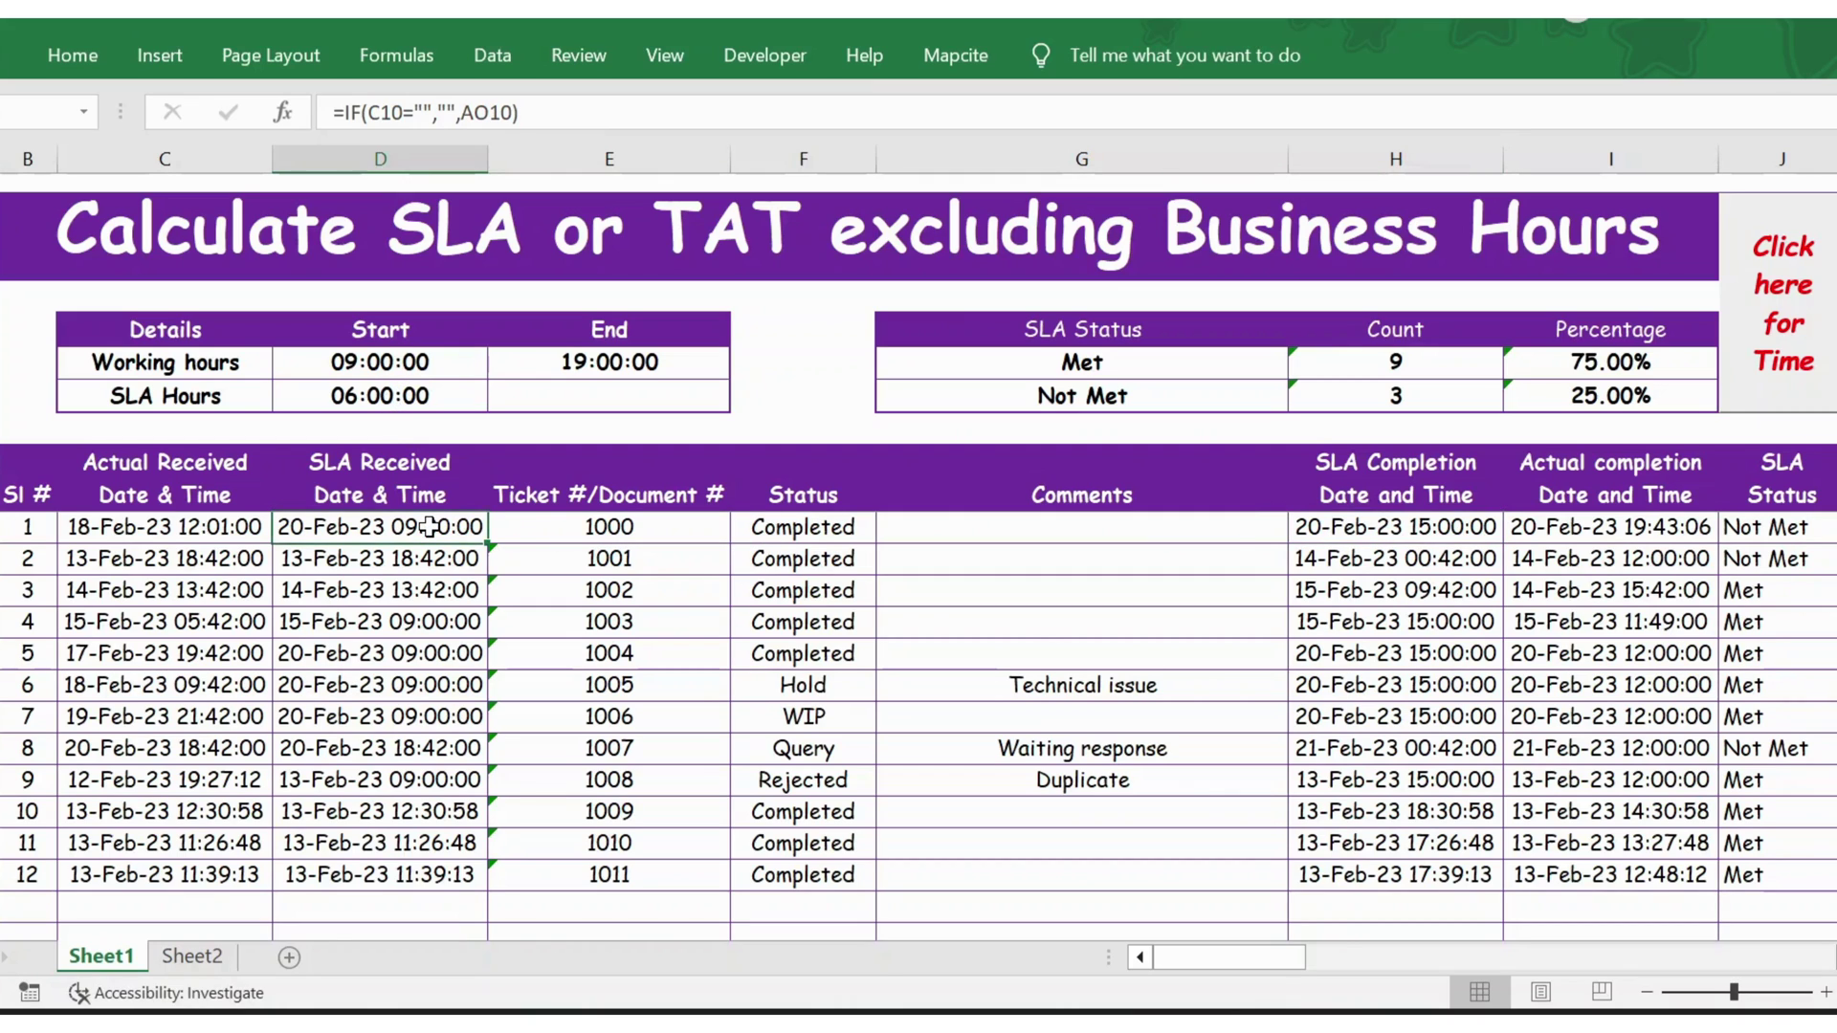
click(1378, 529)
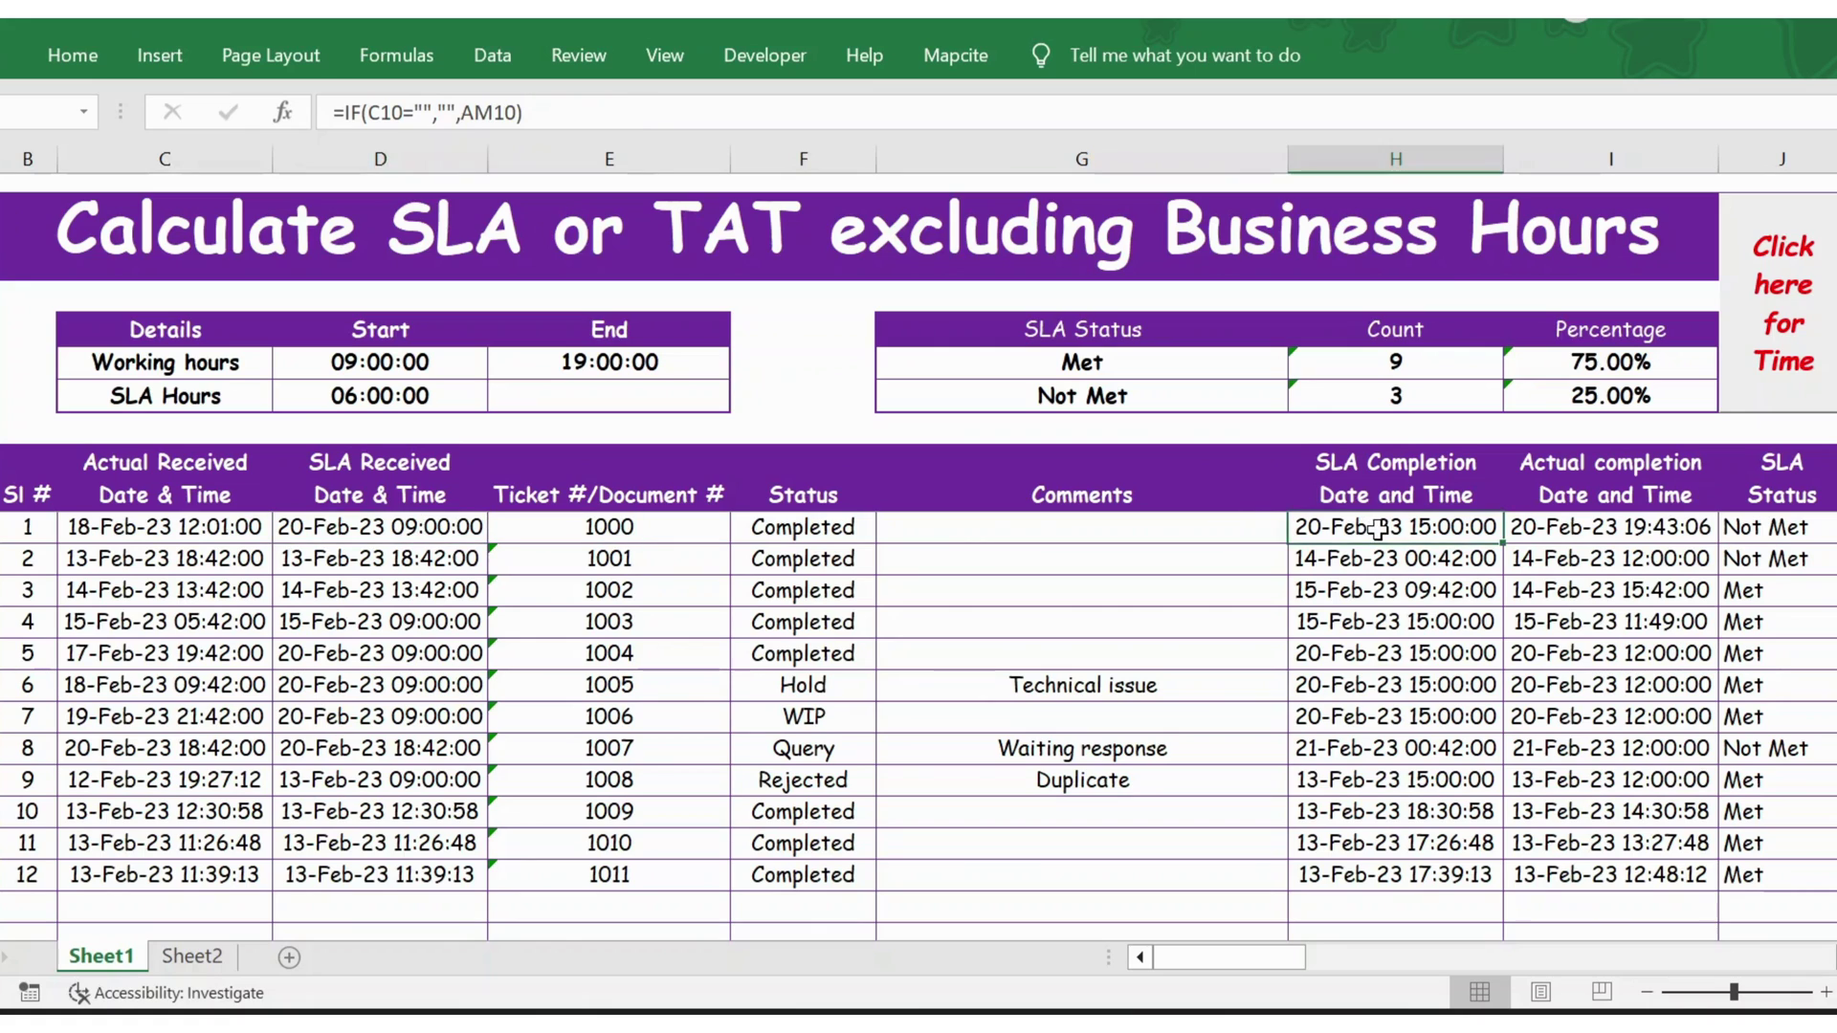
click(309, 537)
click(465, 559)
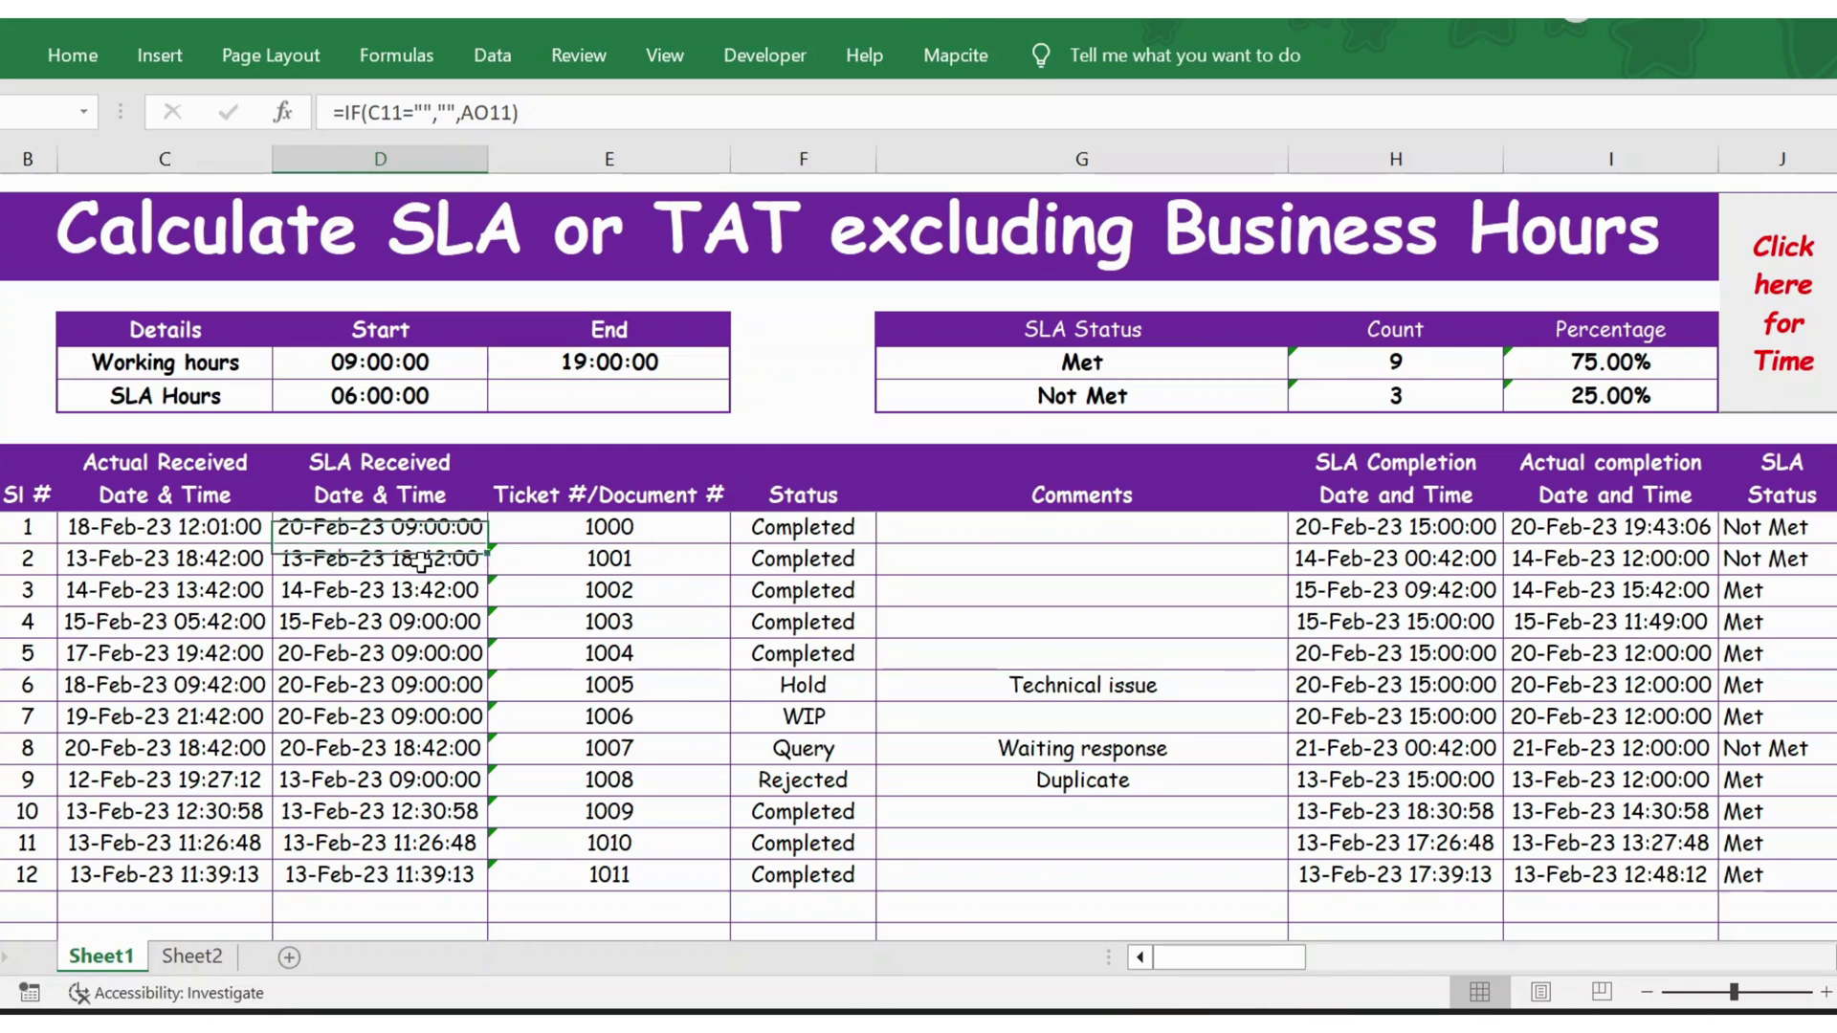
click(184, 567)
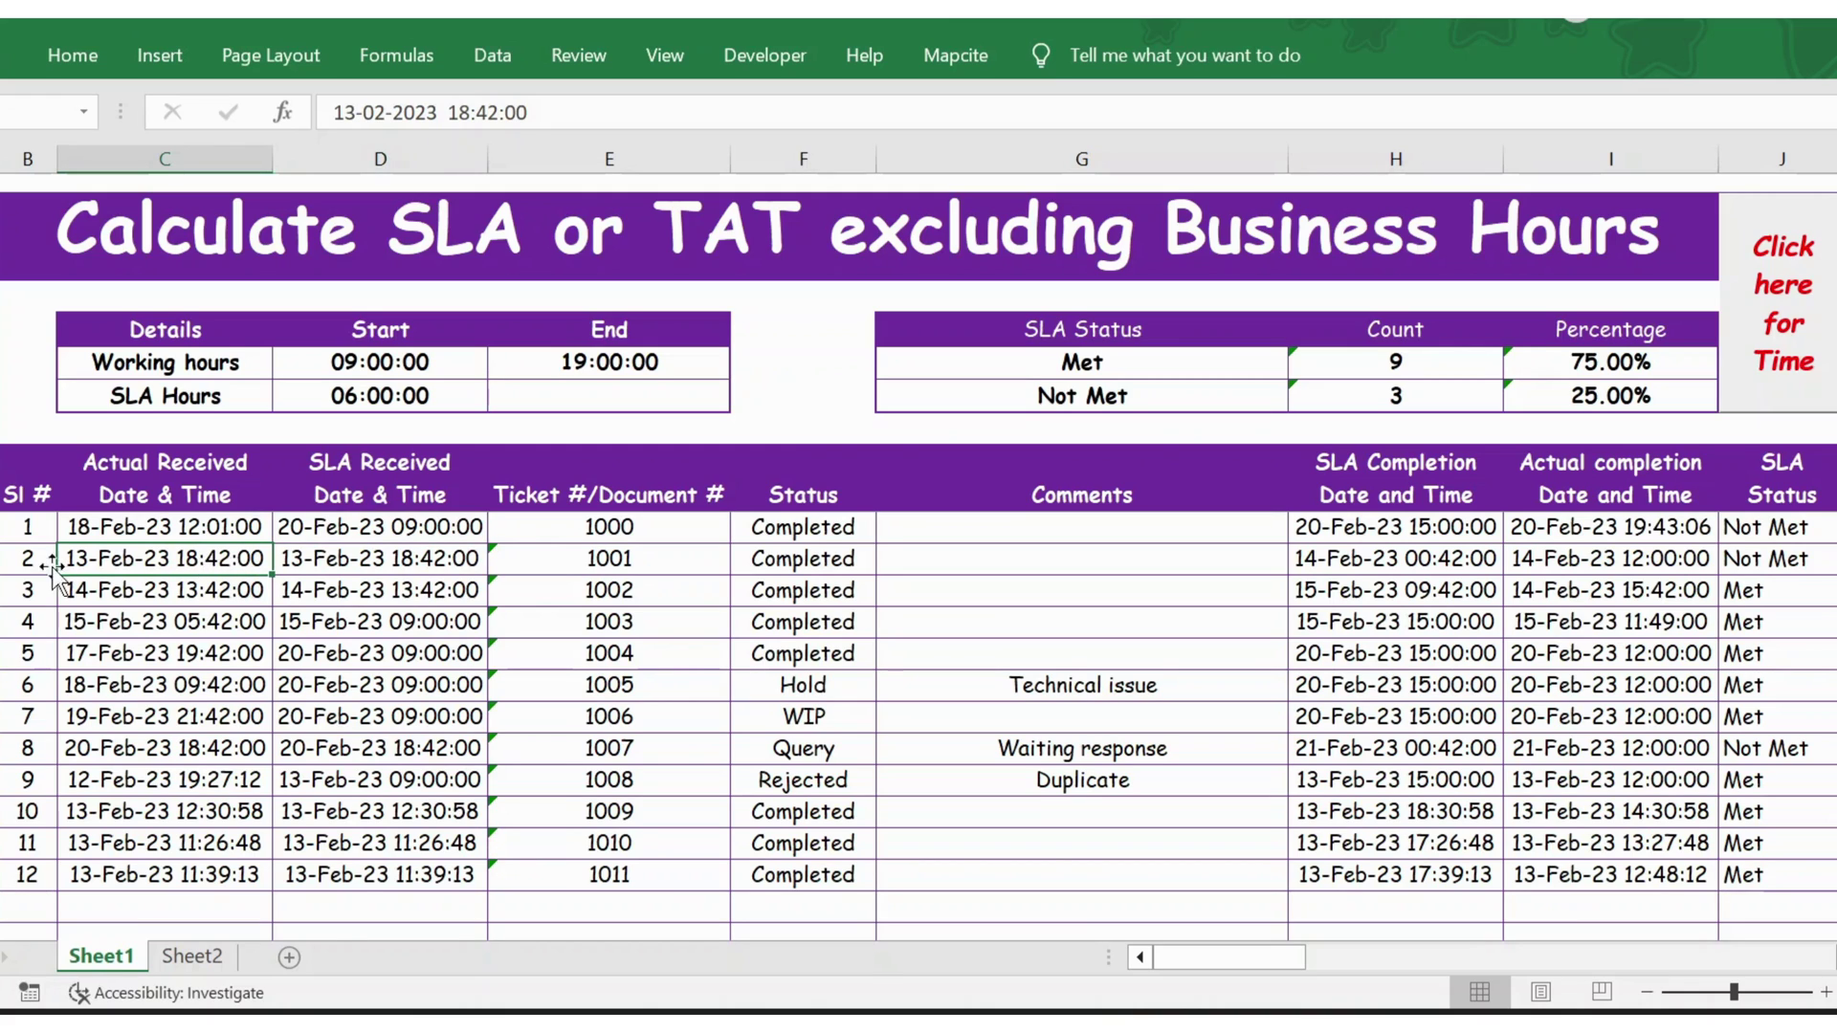
key(shift+space)
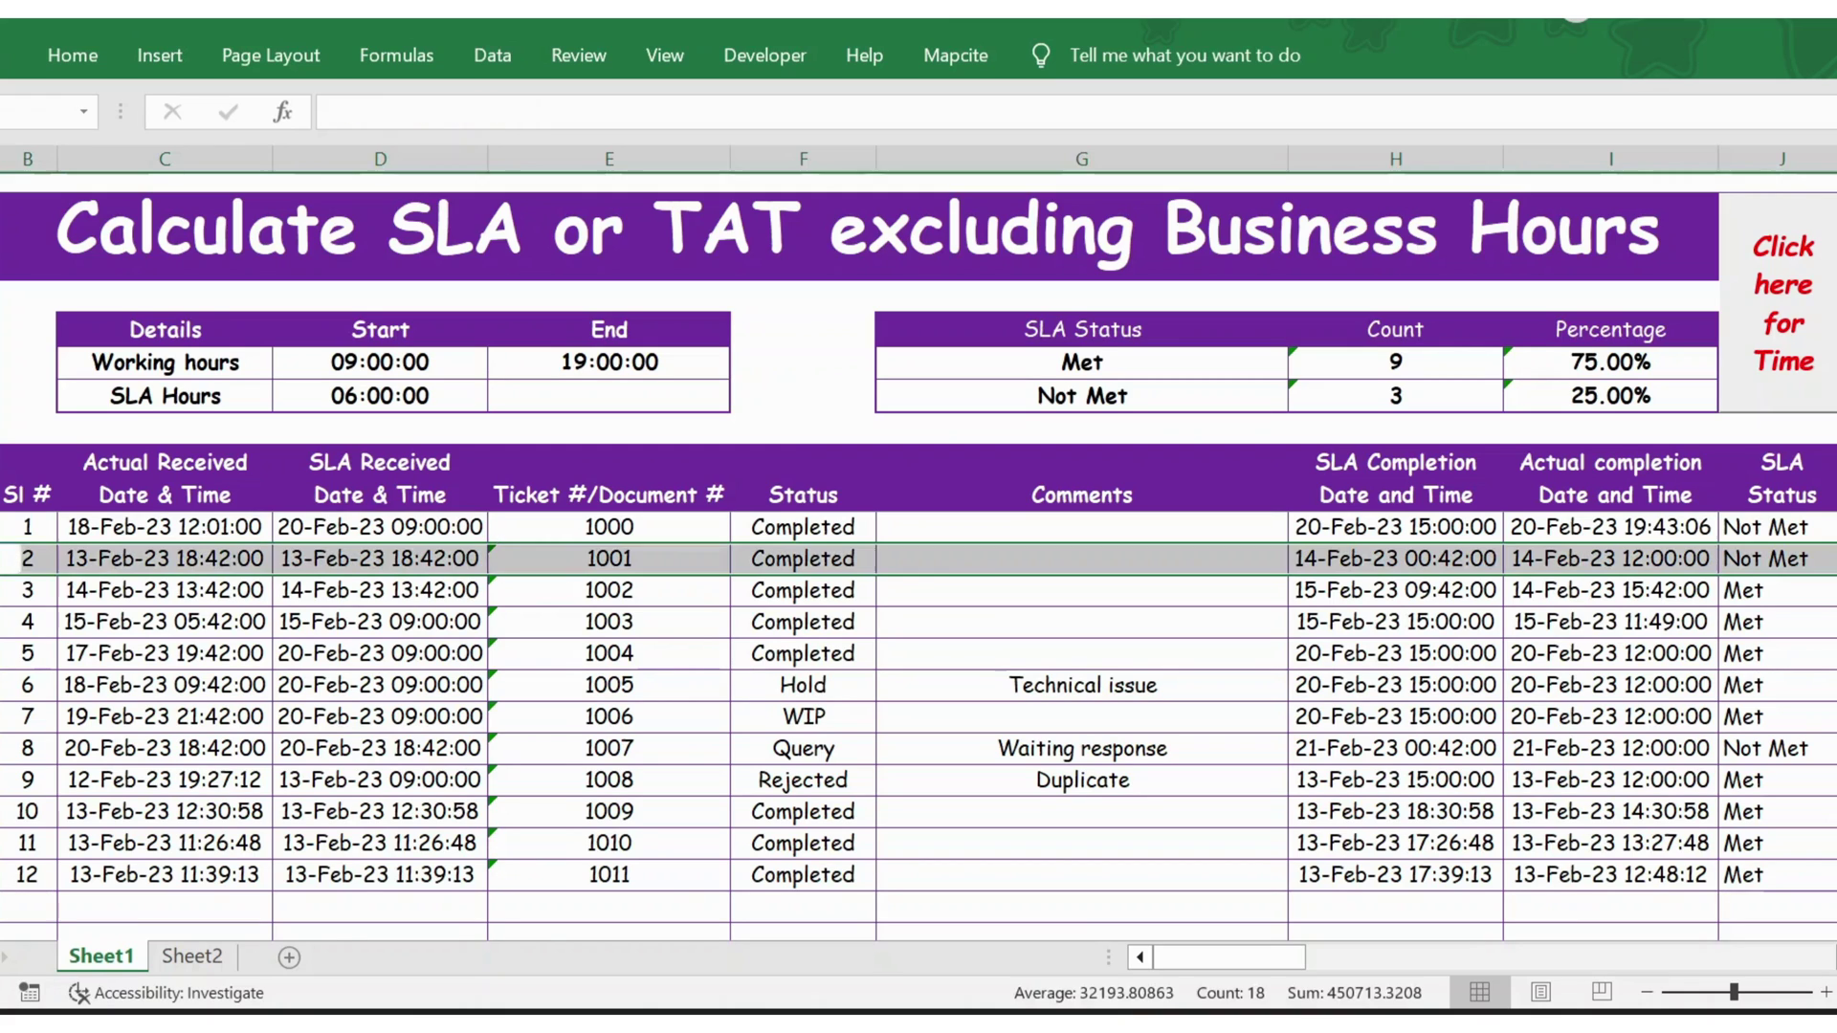
click(354, 562)
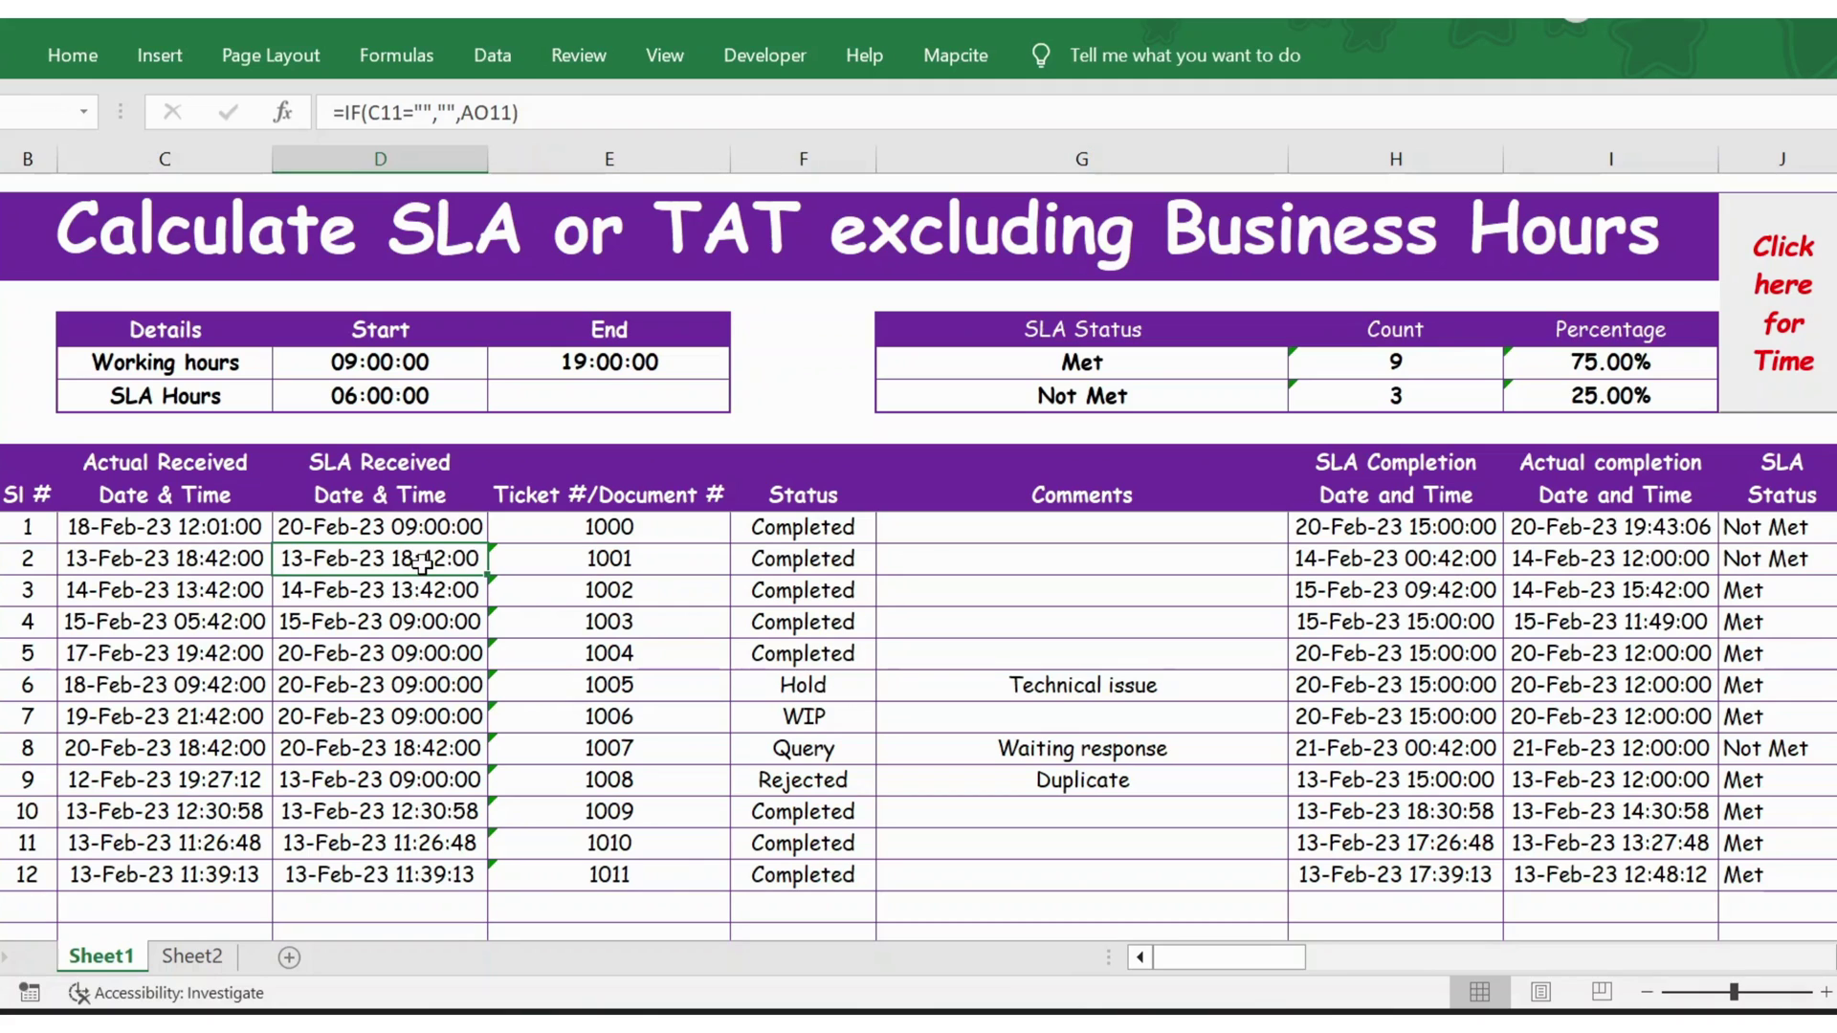
click(1329, 554)
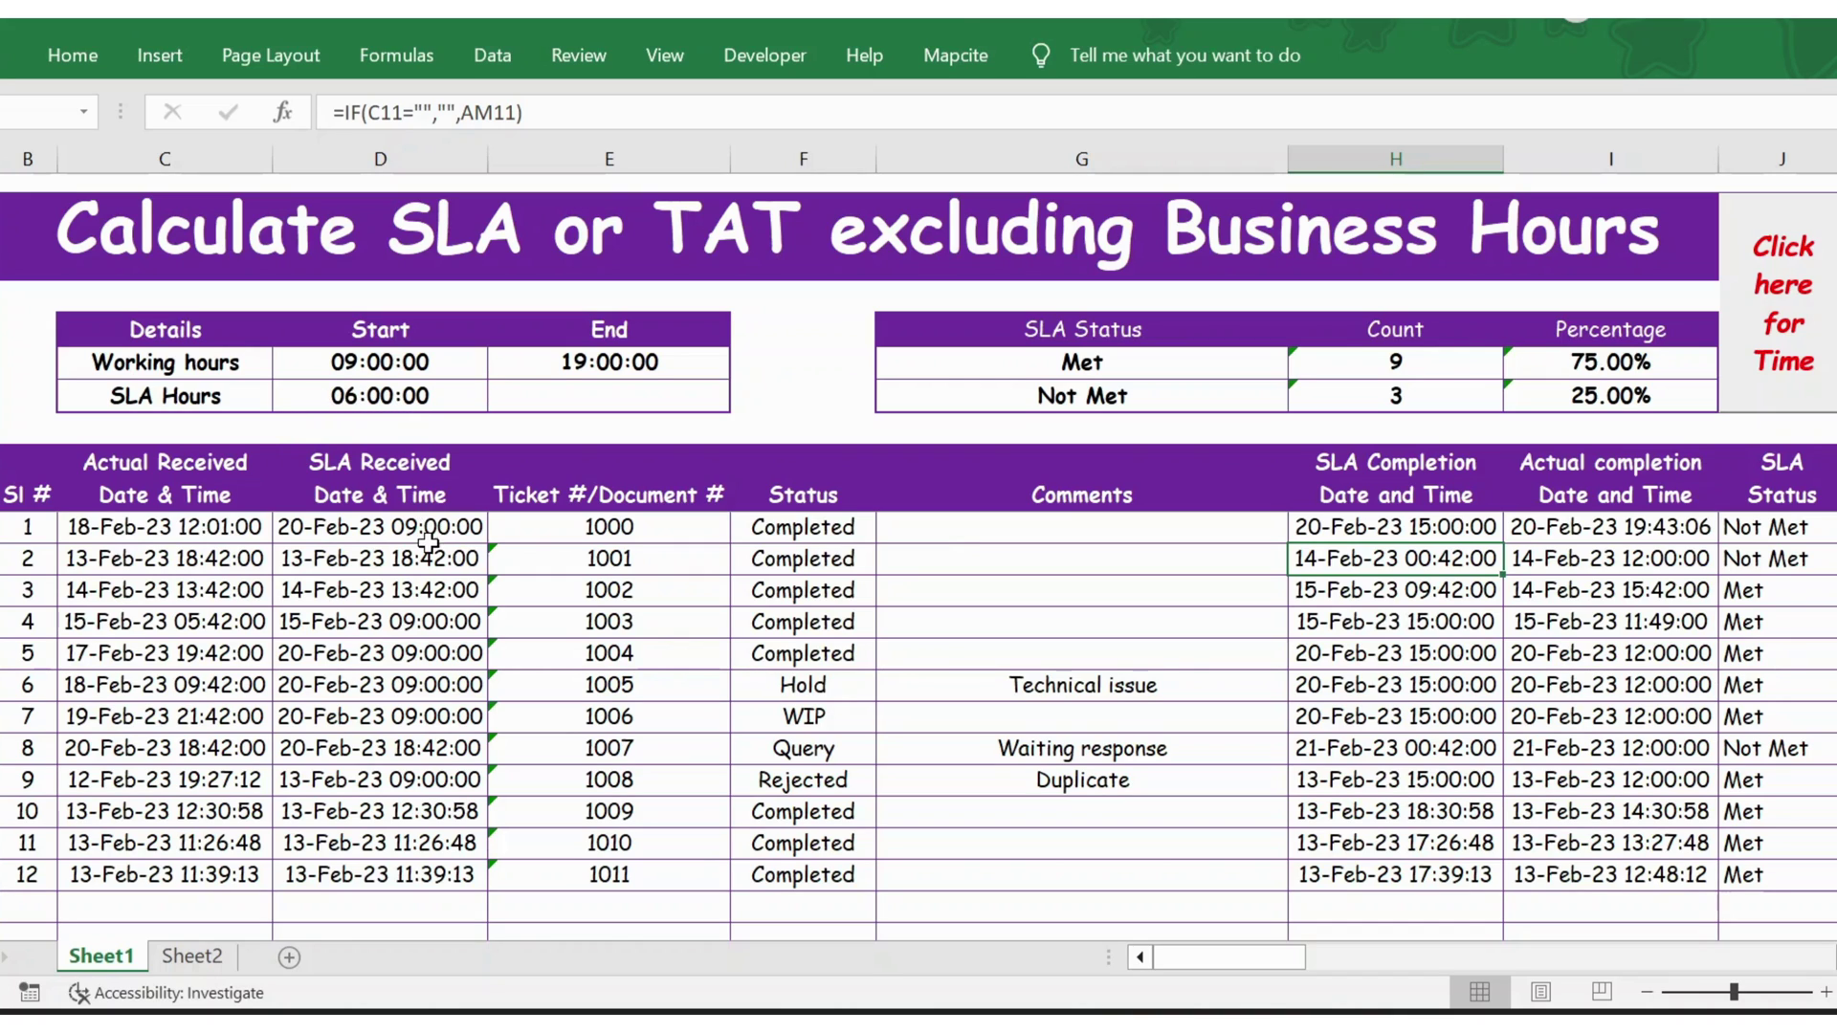
click(410, 373)
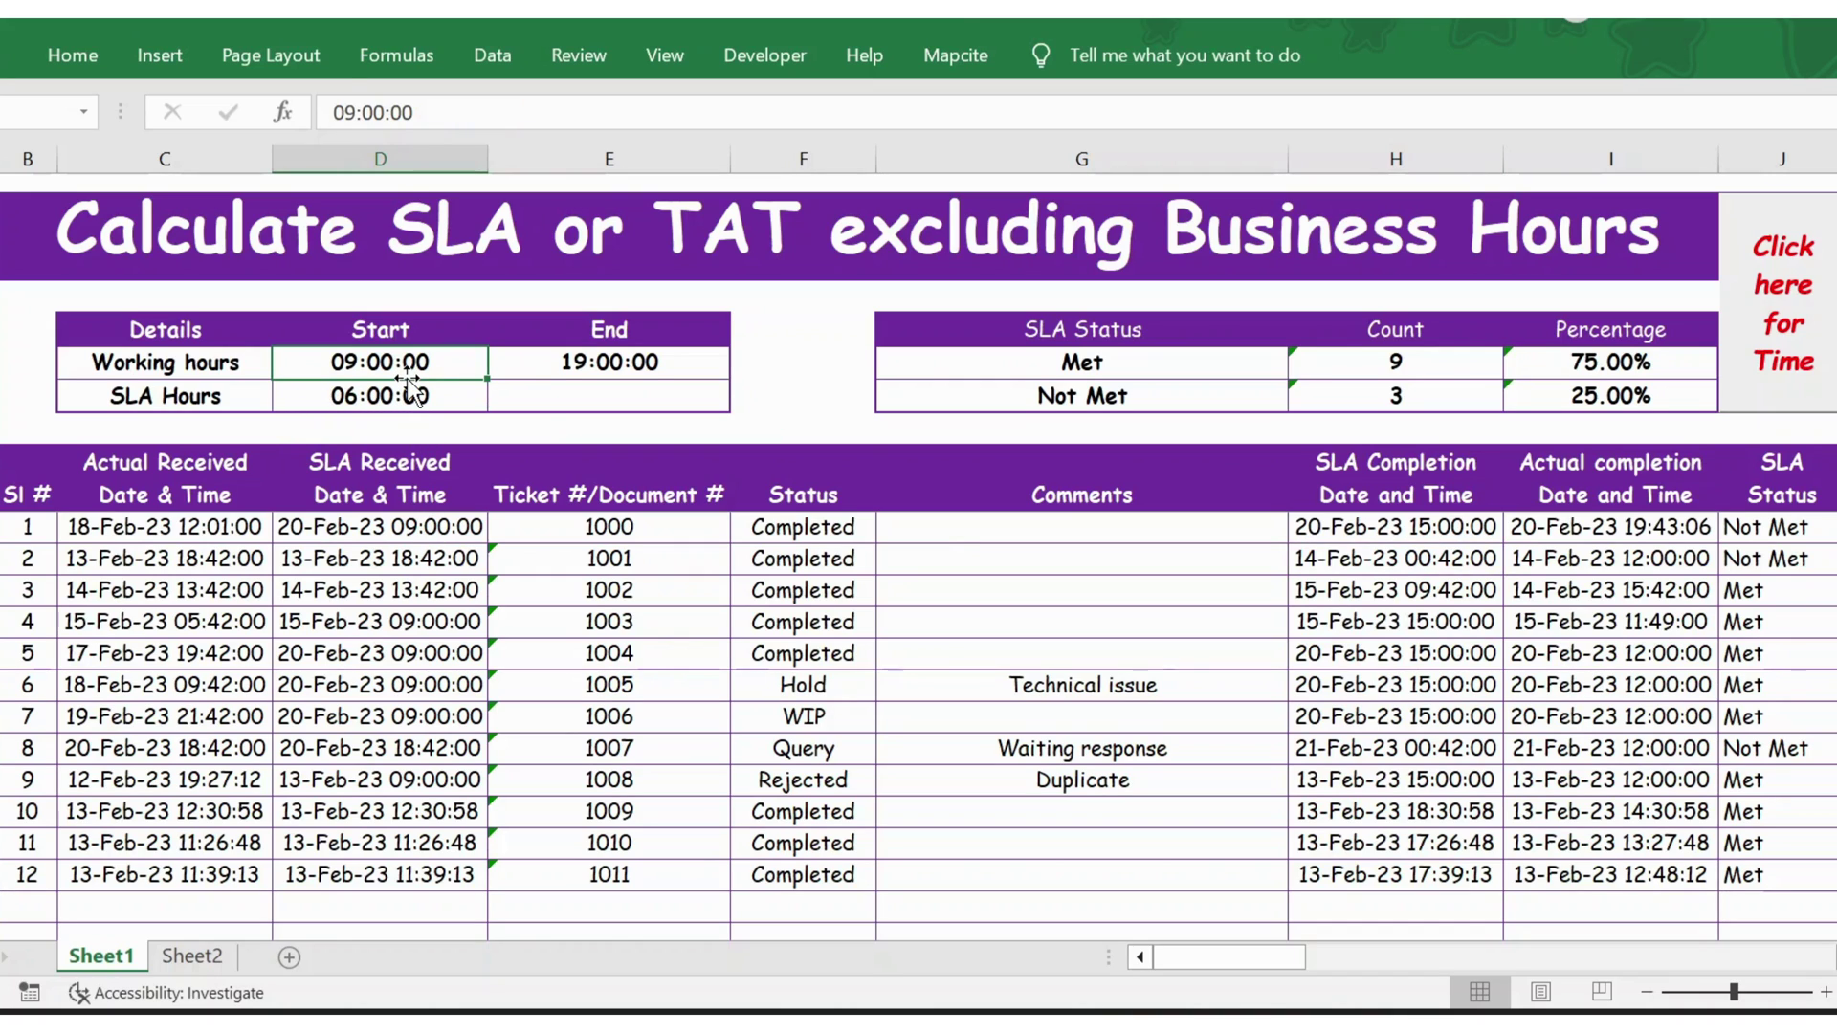
click(399, 395)
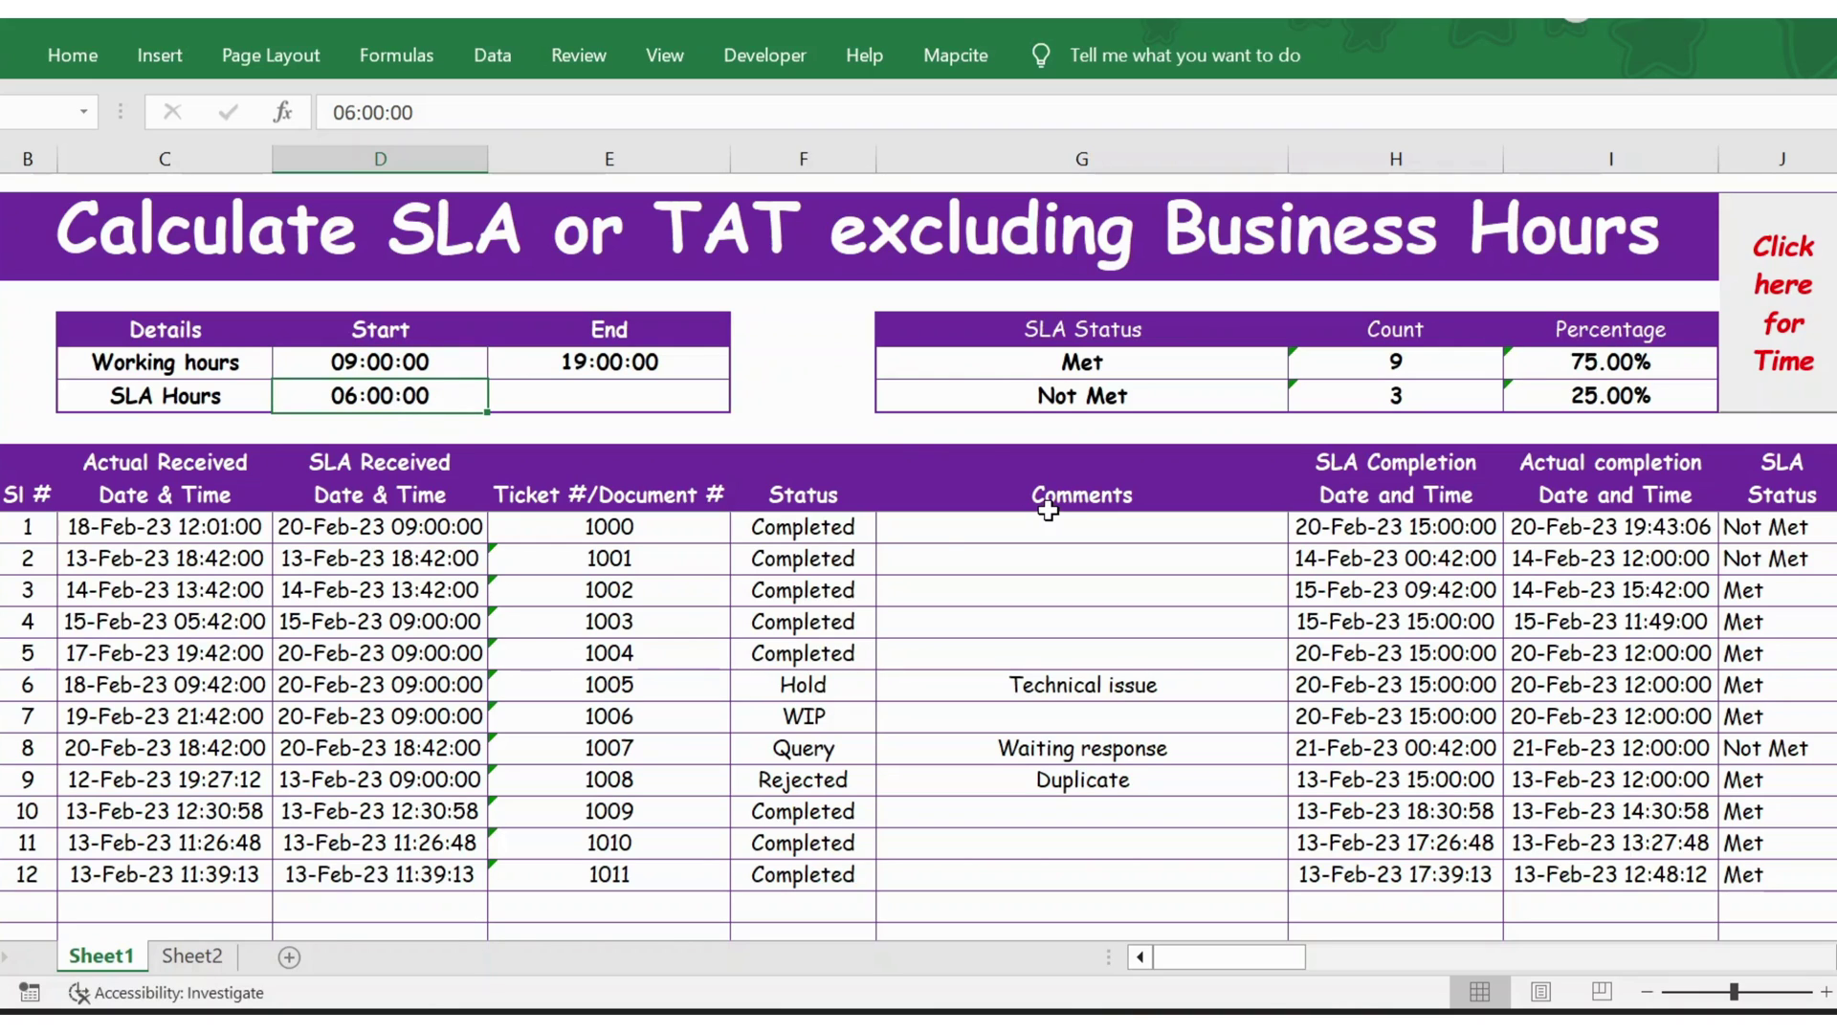
click(1057, 337)
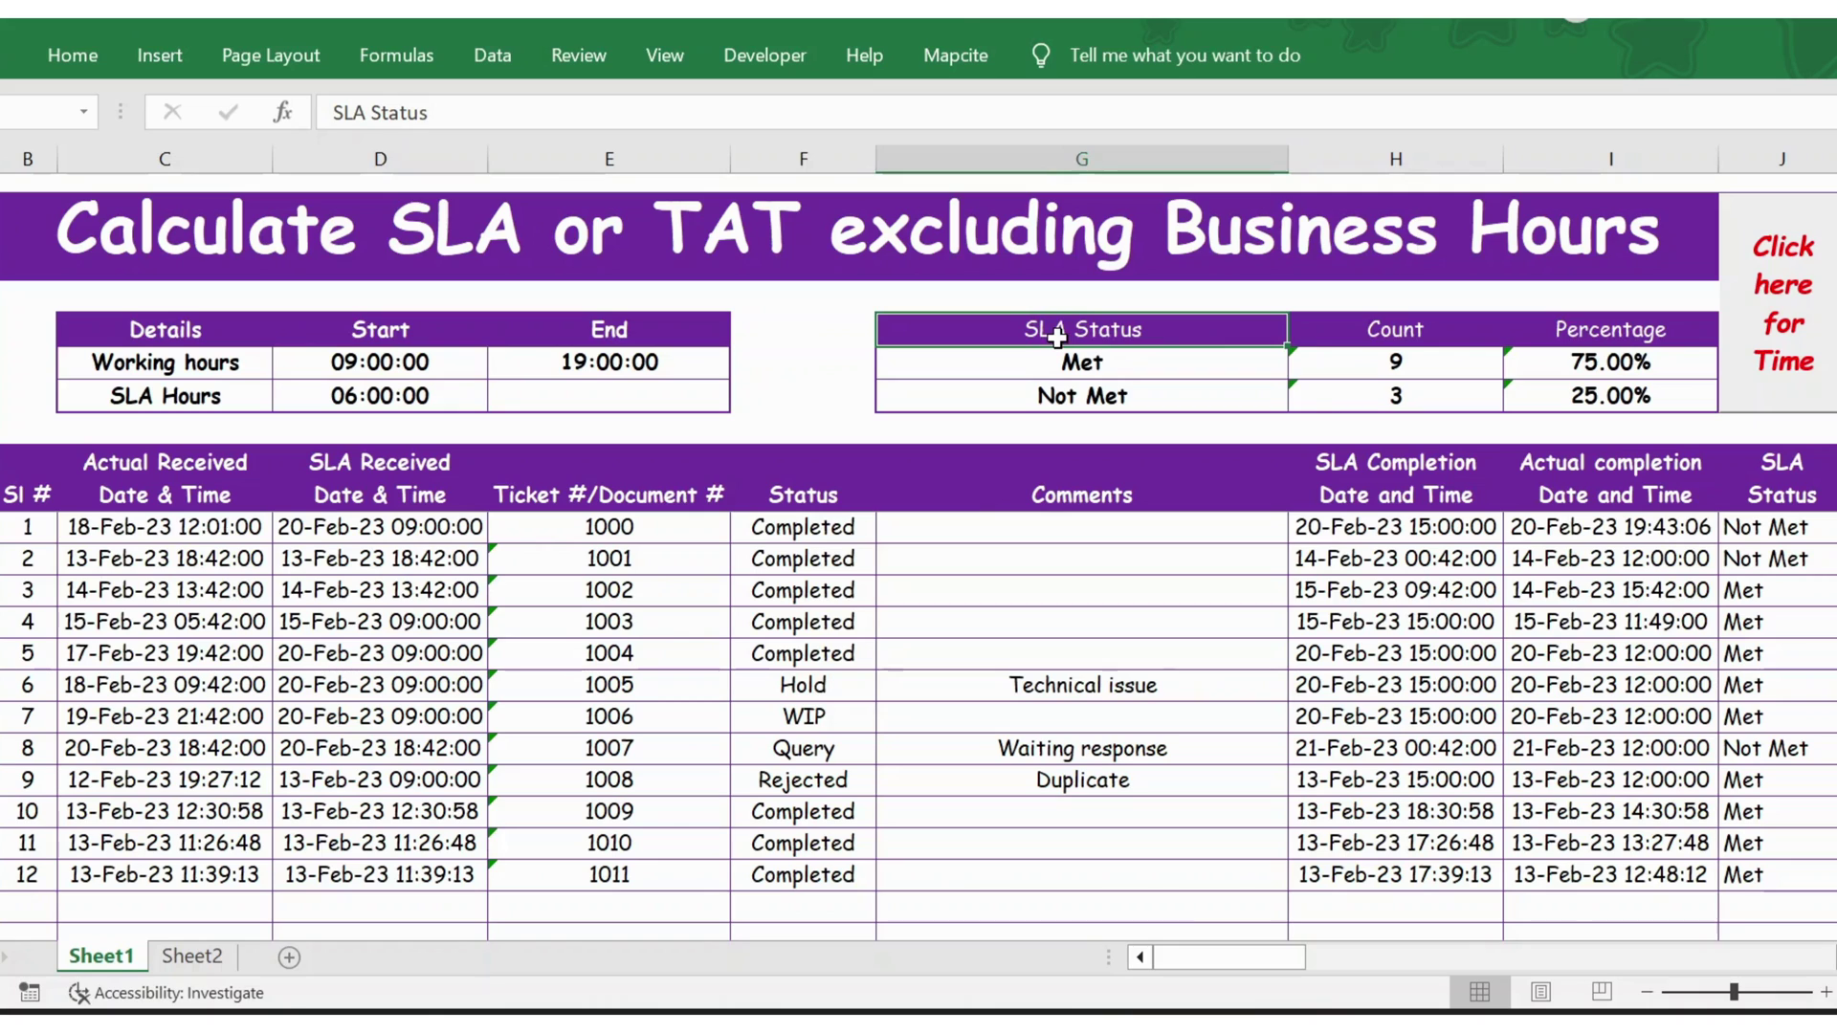
click(1084, 368)
click(1081, 402)
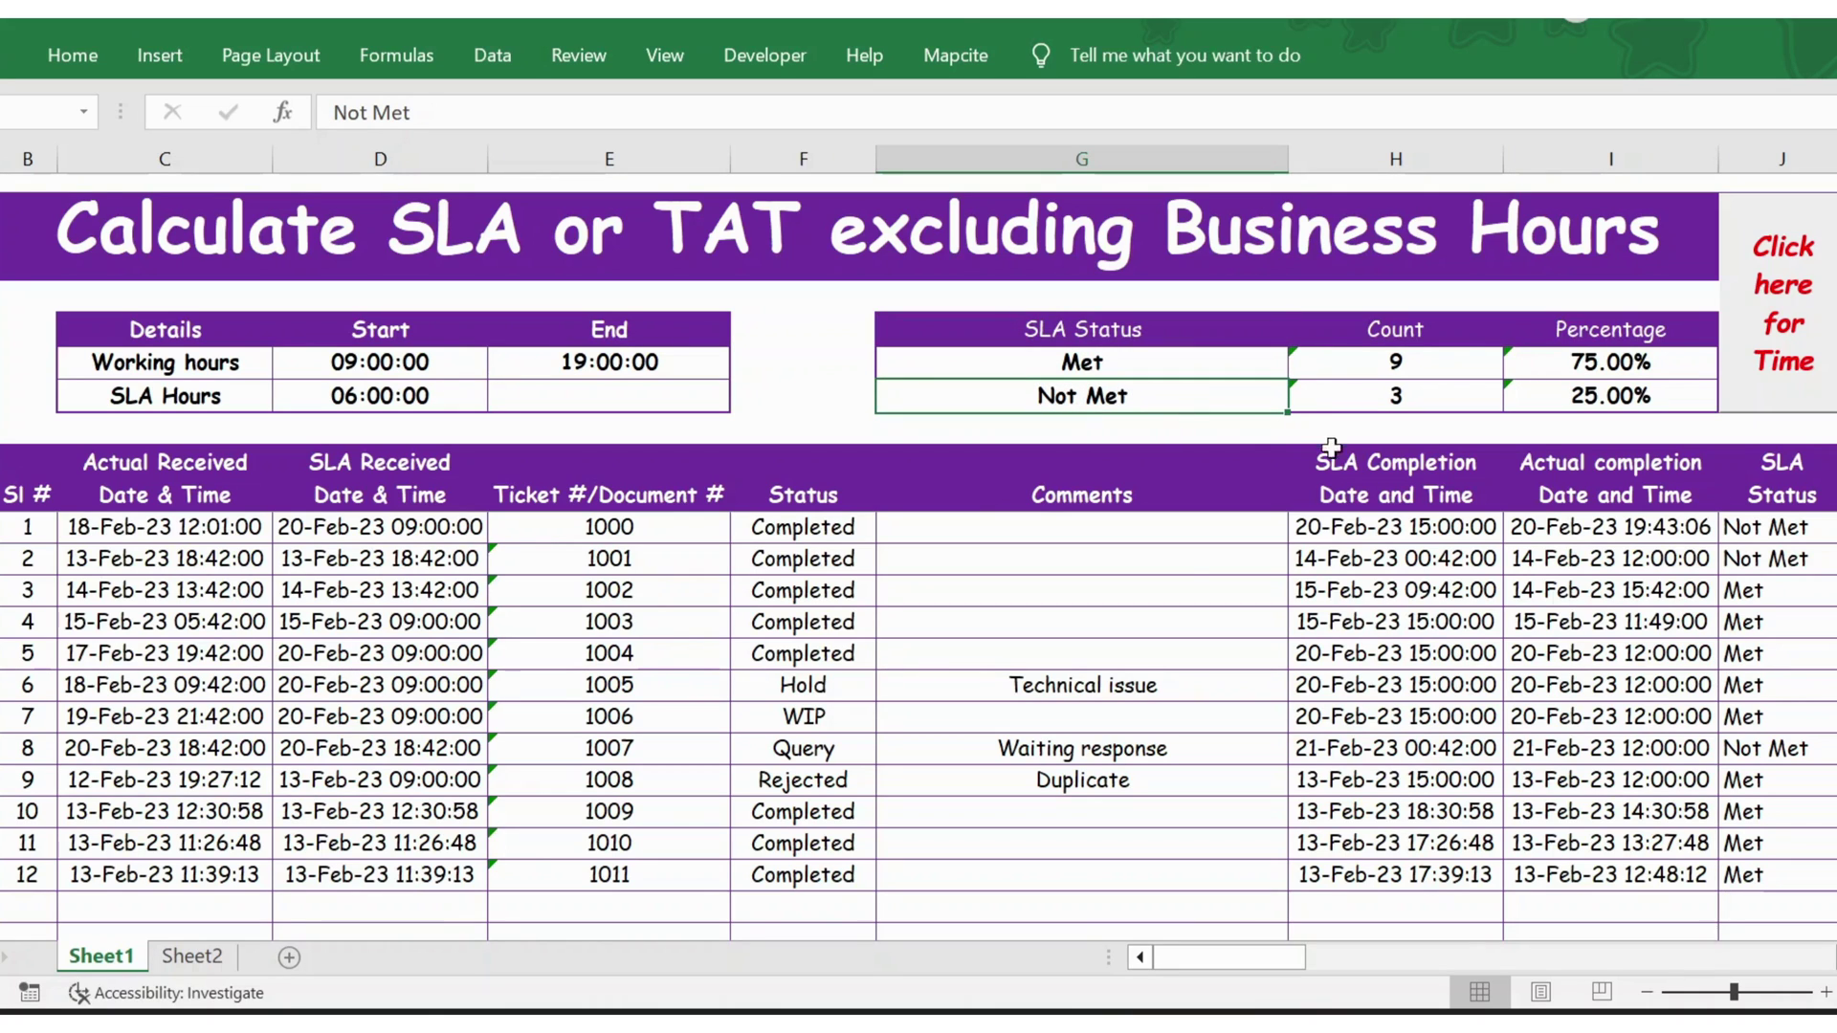
click(1404, 528)
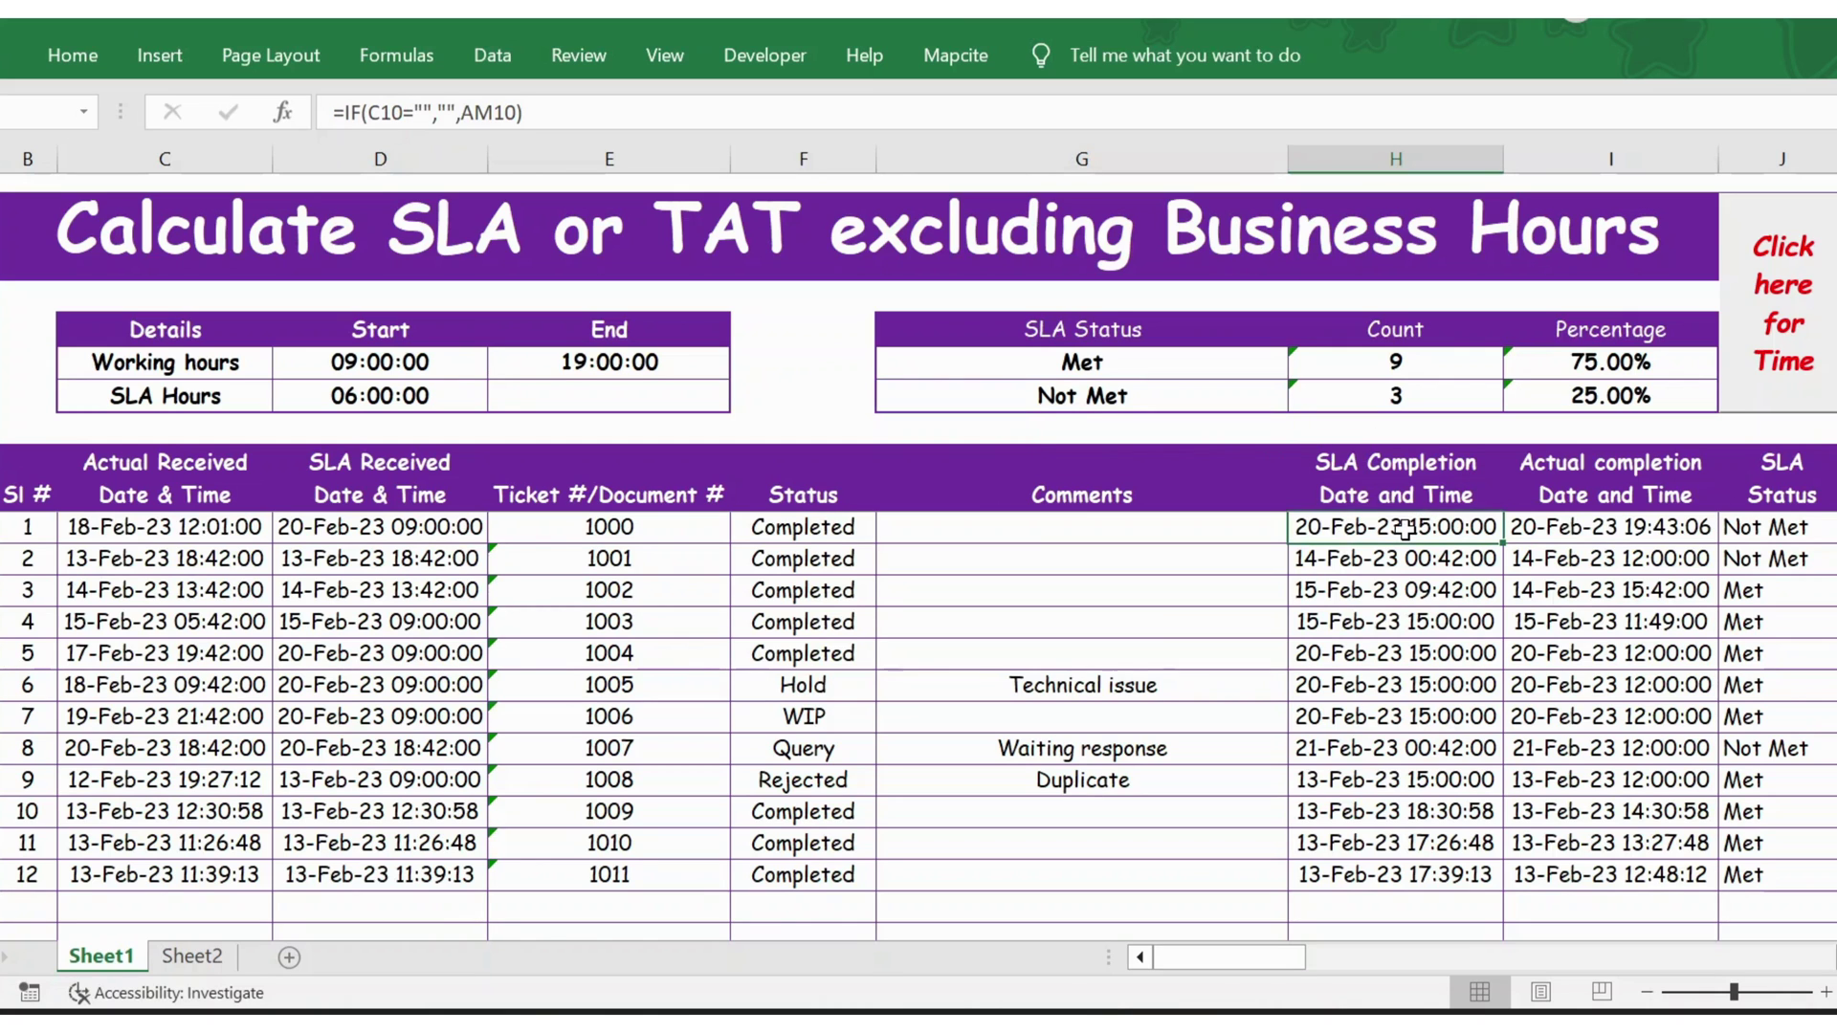
key(ctrl+shift+Down)
key(ctrl+Up)
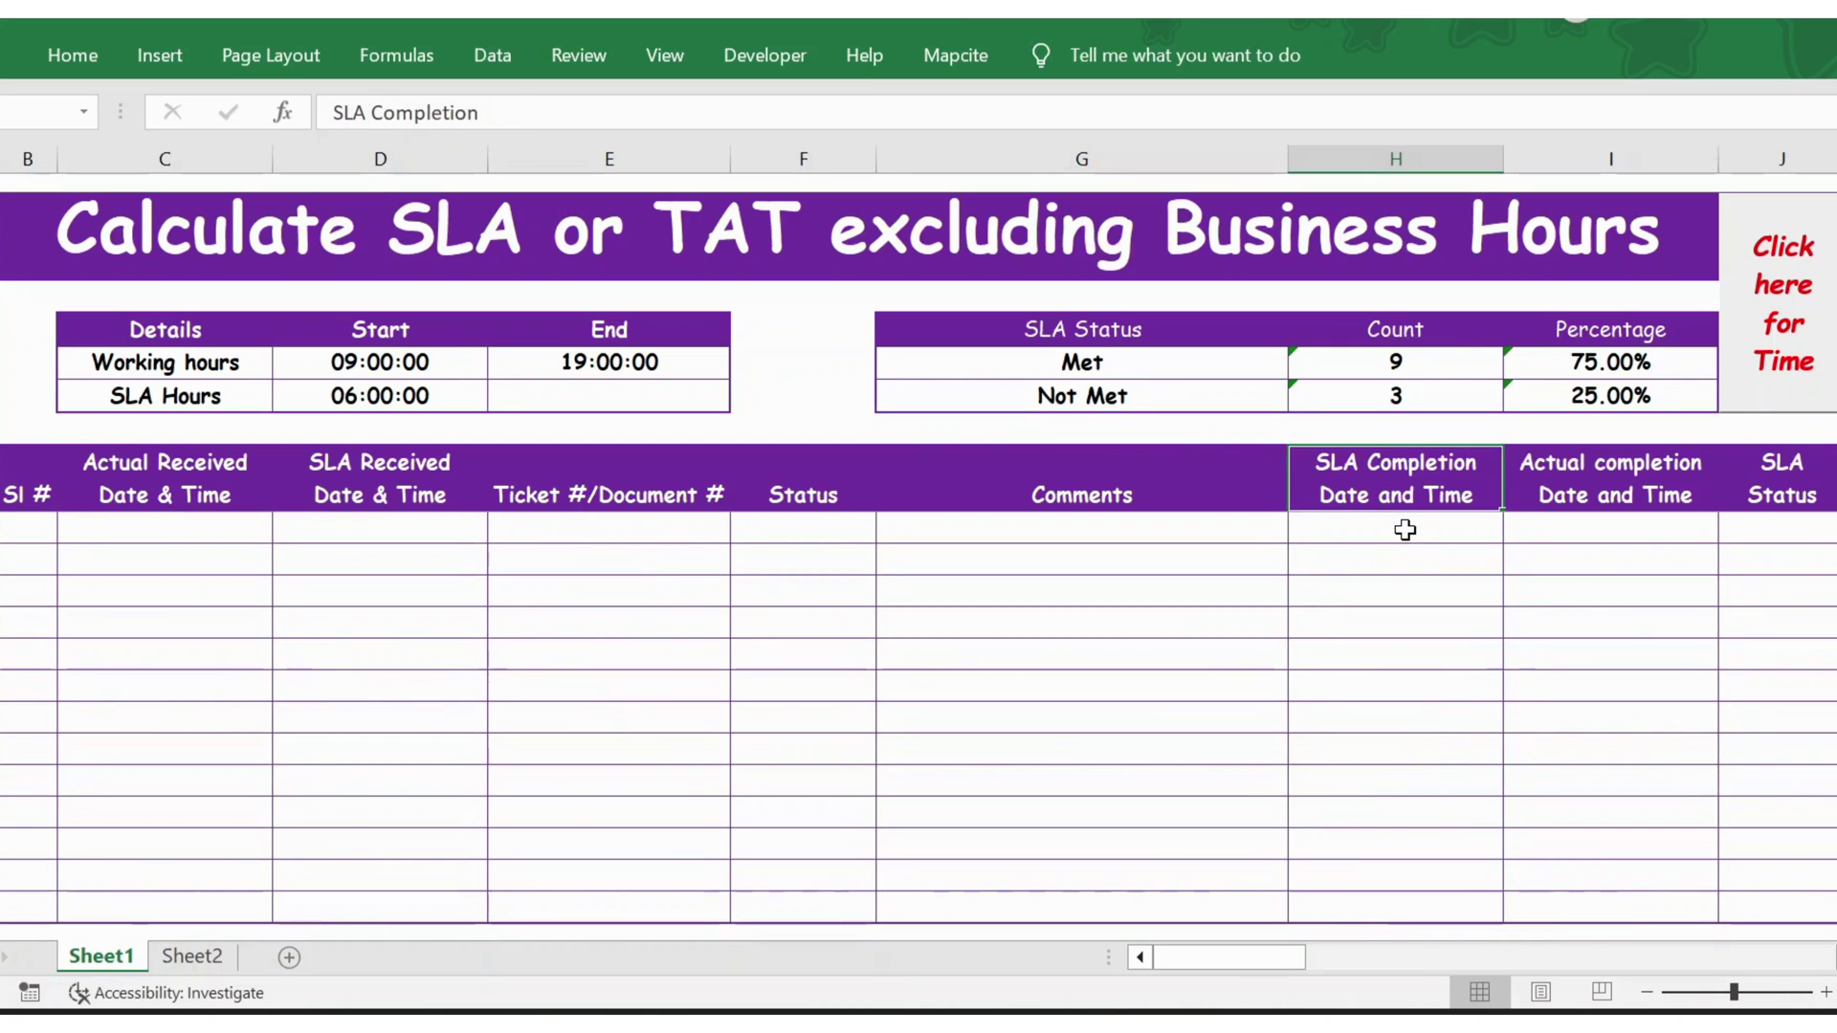
key(Down)
key(Left)
key(Left)
key(shift+Down)
key(shift+Down)
key(shift+Down)
key(shift+Down)
key(shift+Down)
key(shift+Down)
key(shift+Down)
key(shift+Down)
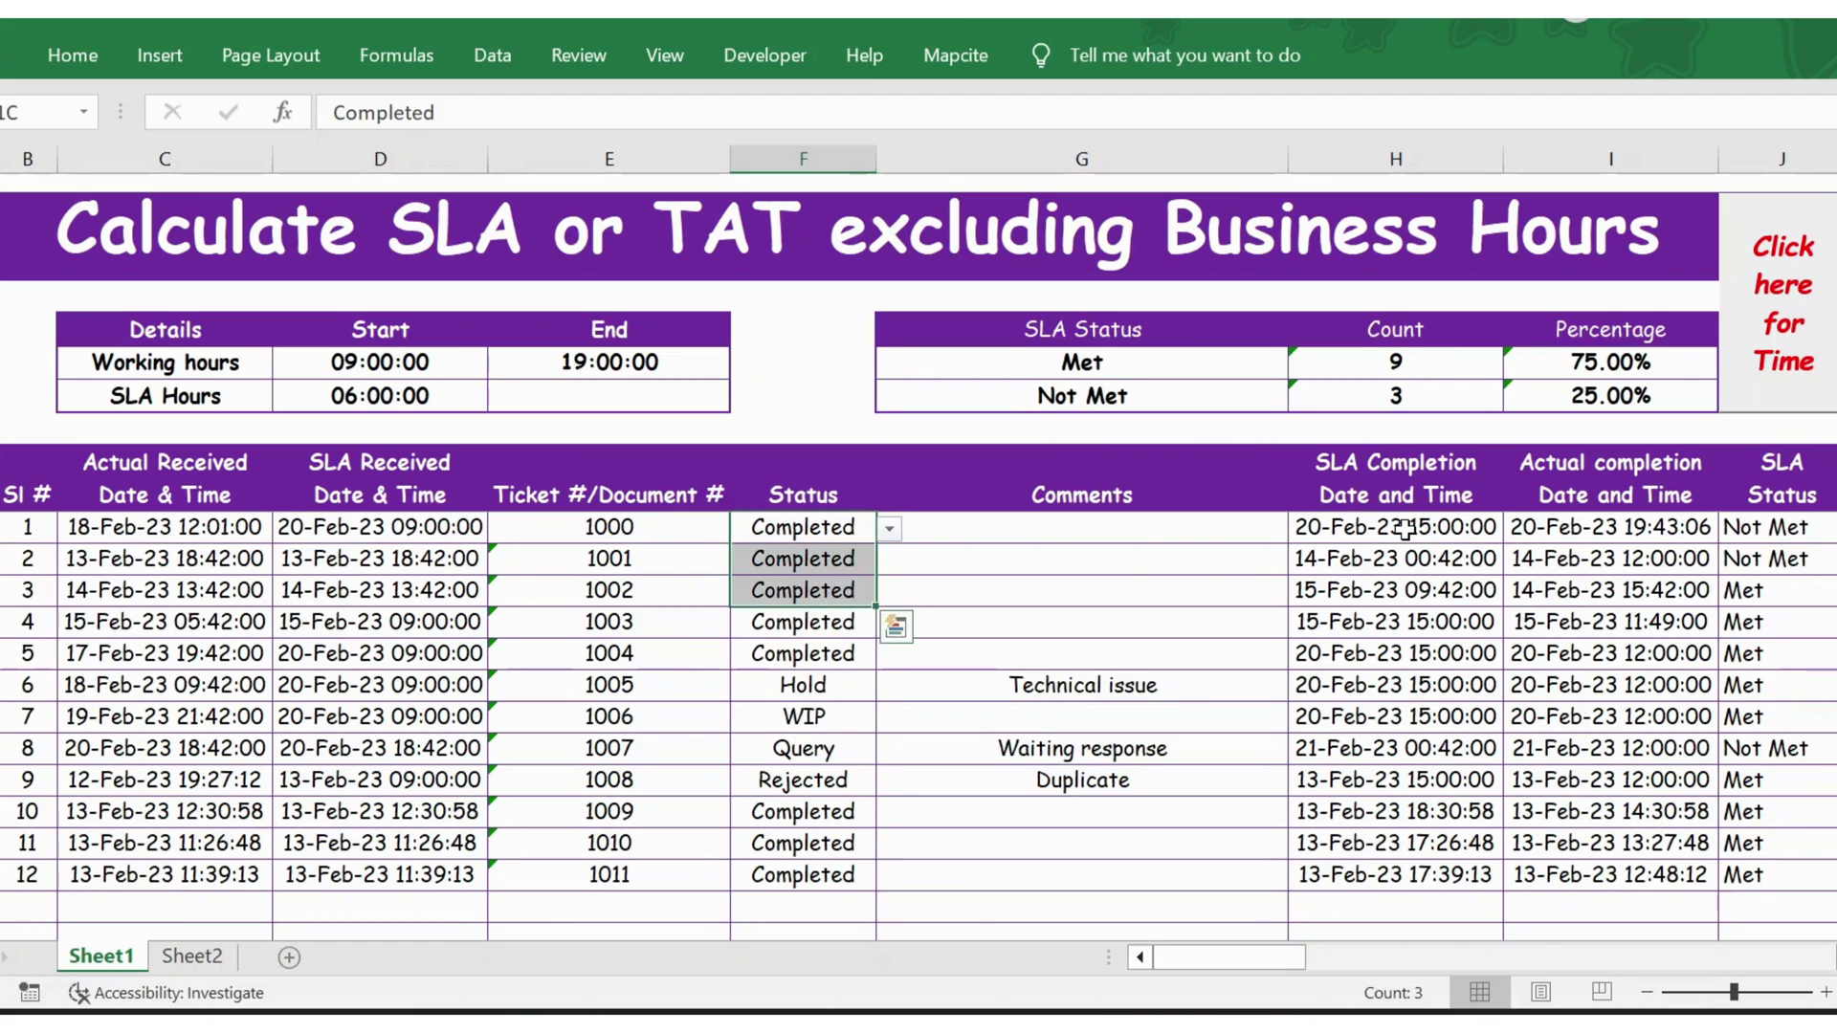
key(shift+Down)
key(shift+Down)
key(shift+Down)
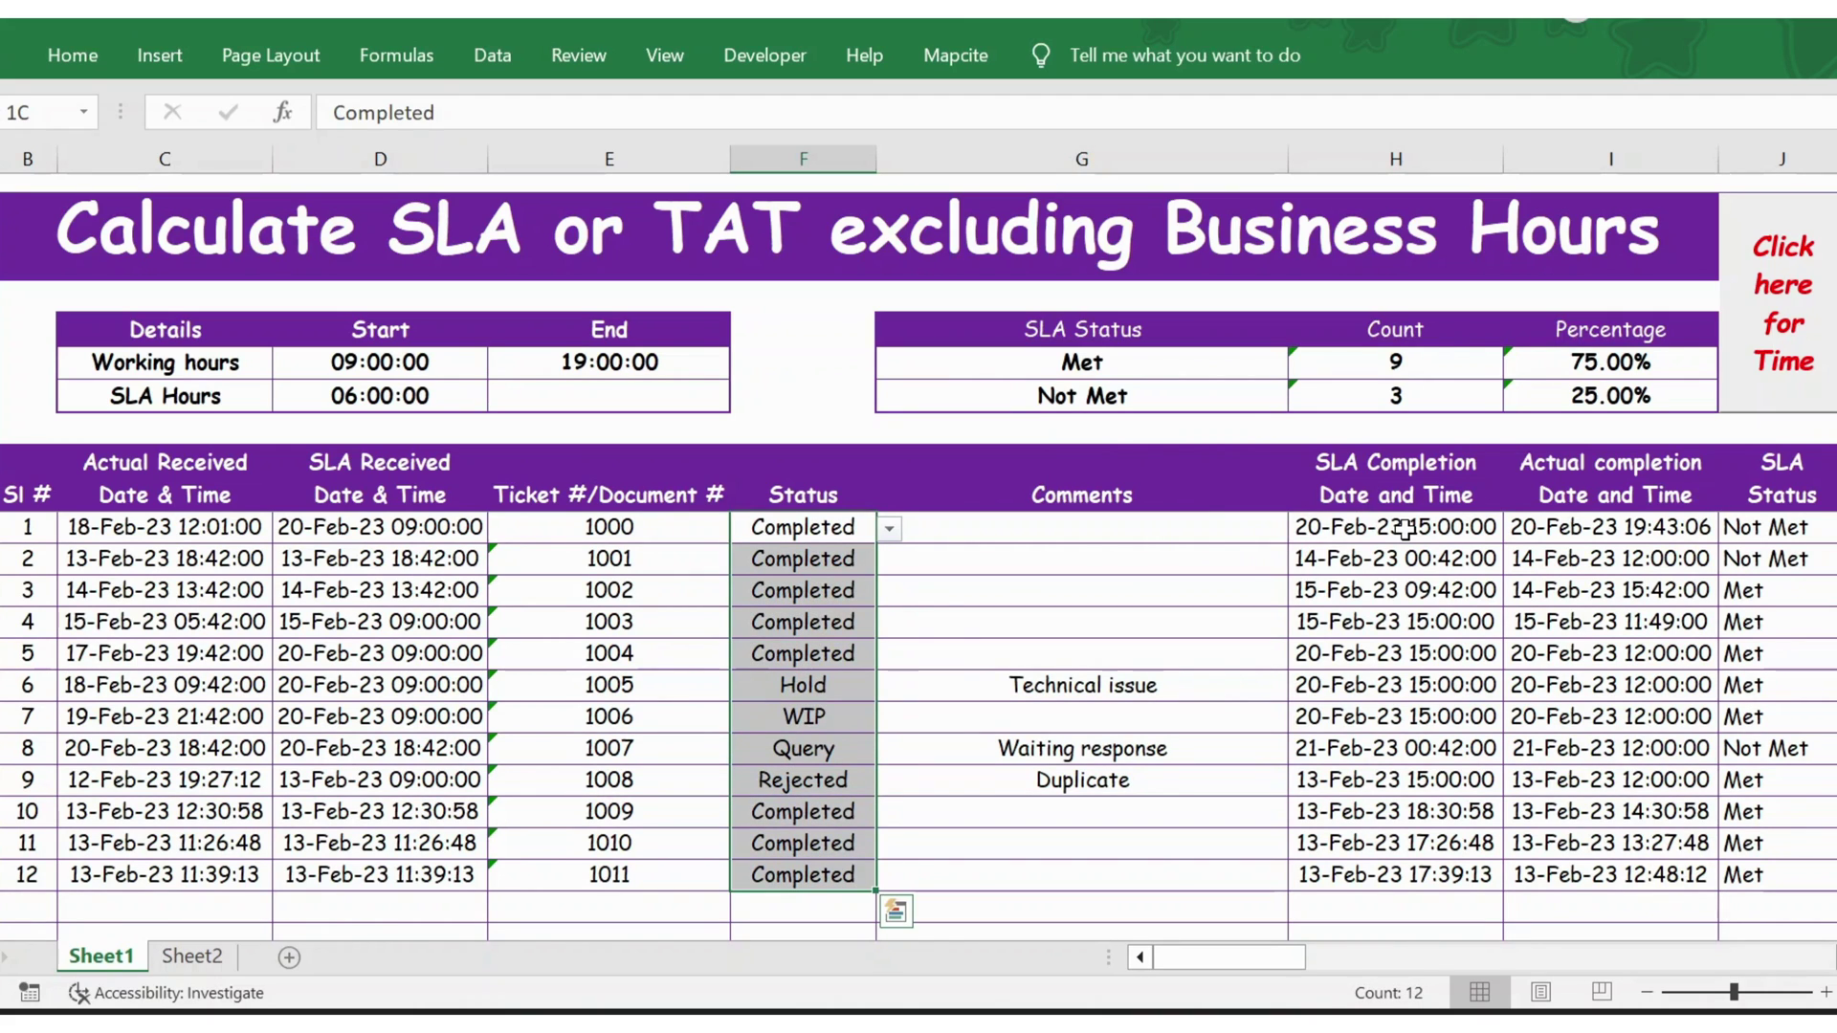
click(1451, 366)
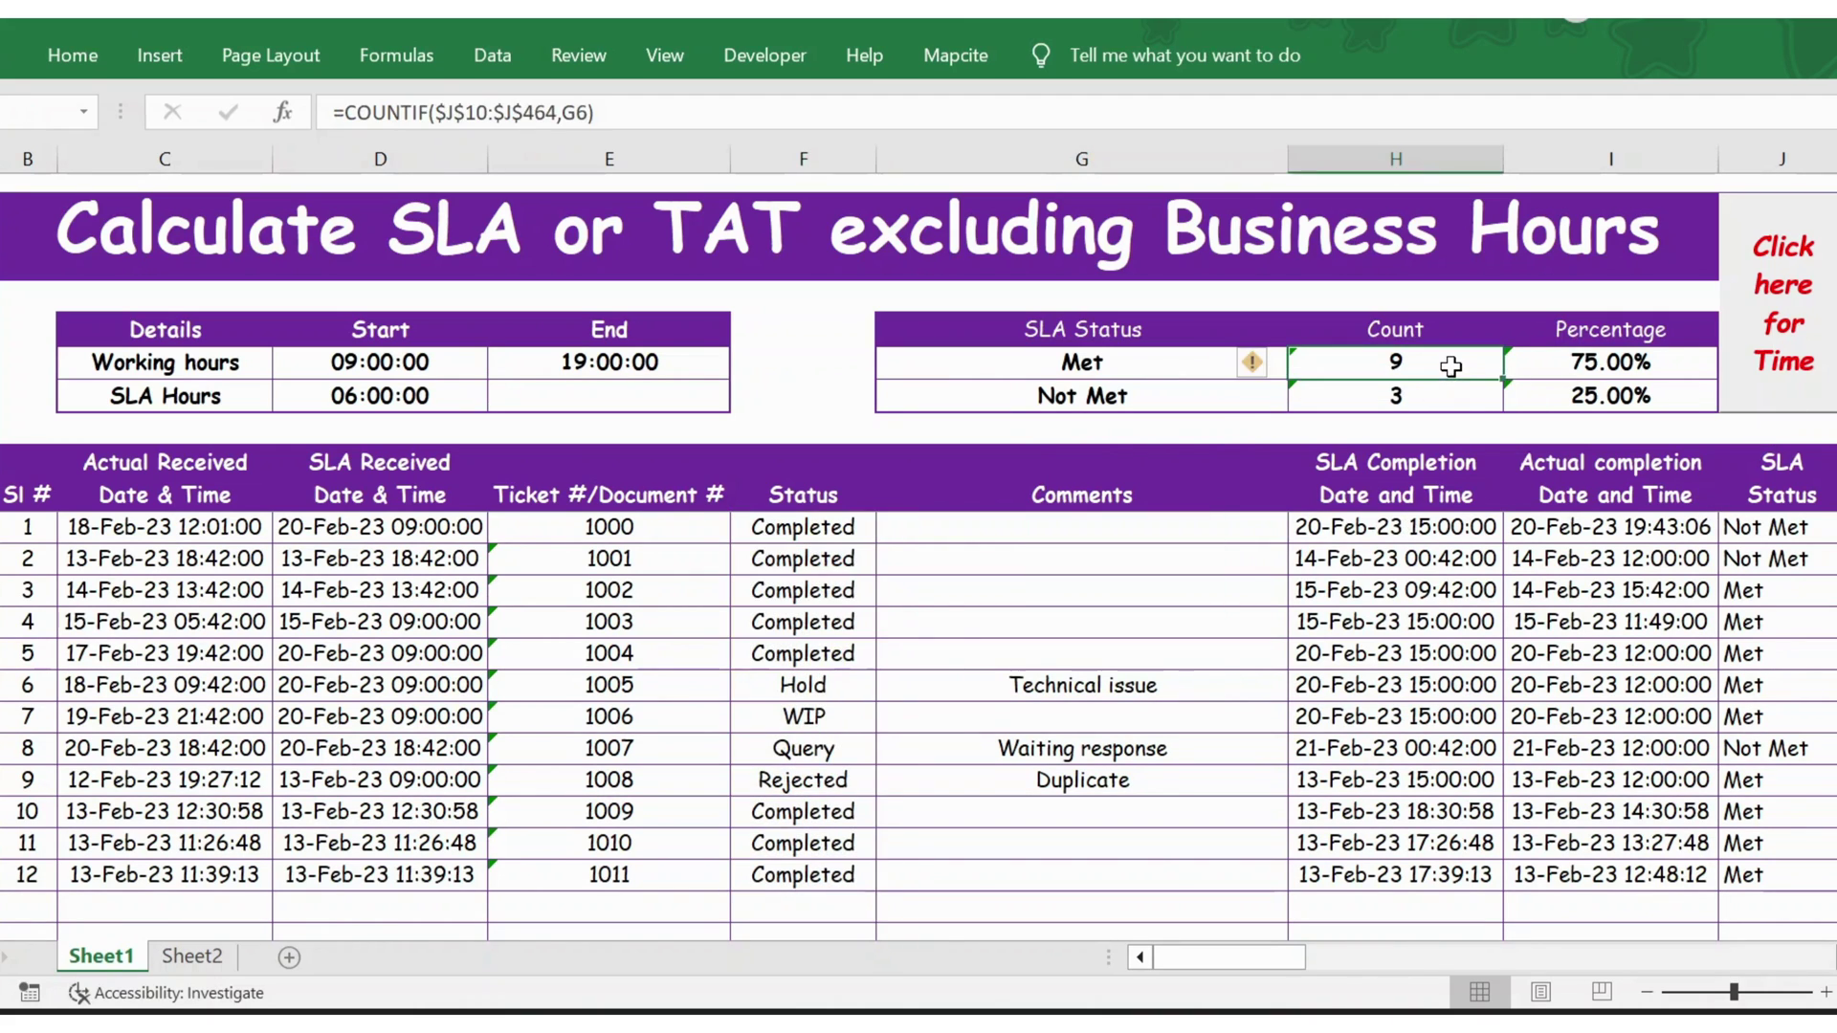
click(1433, 394)
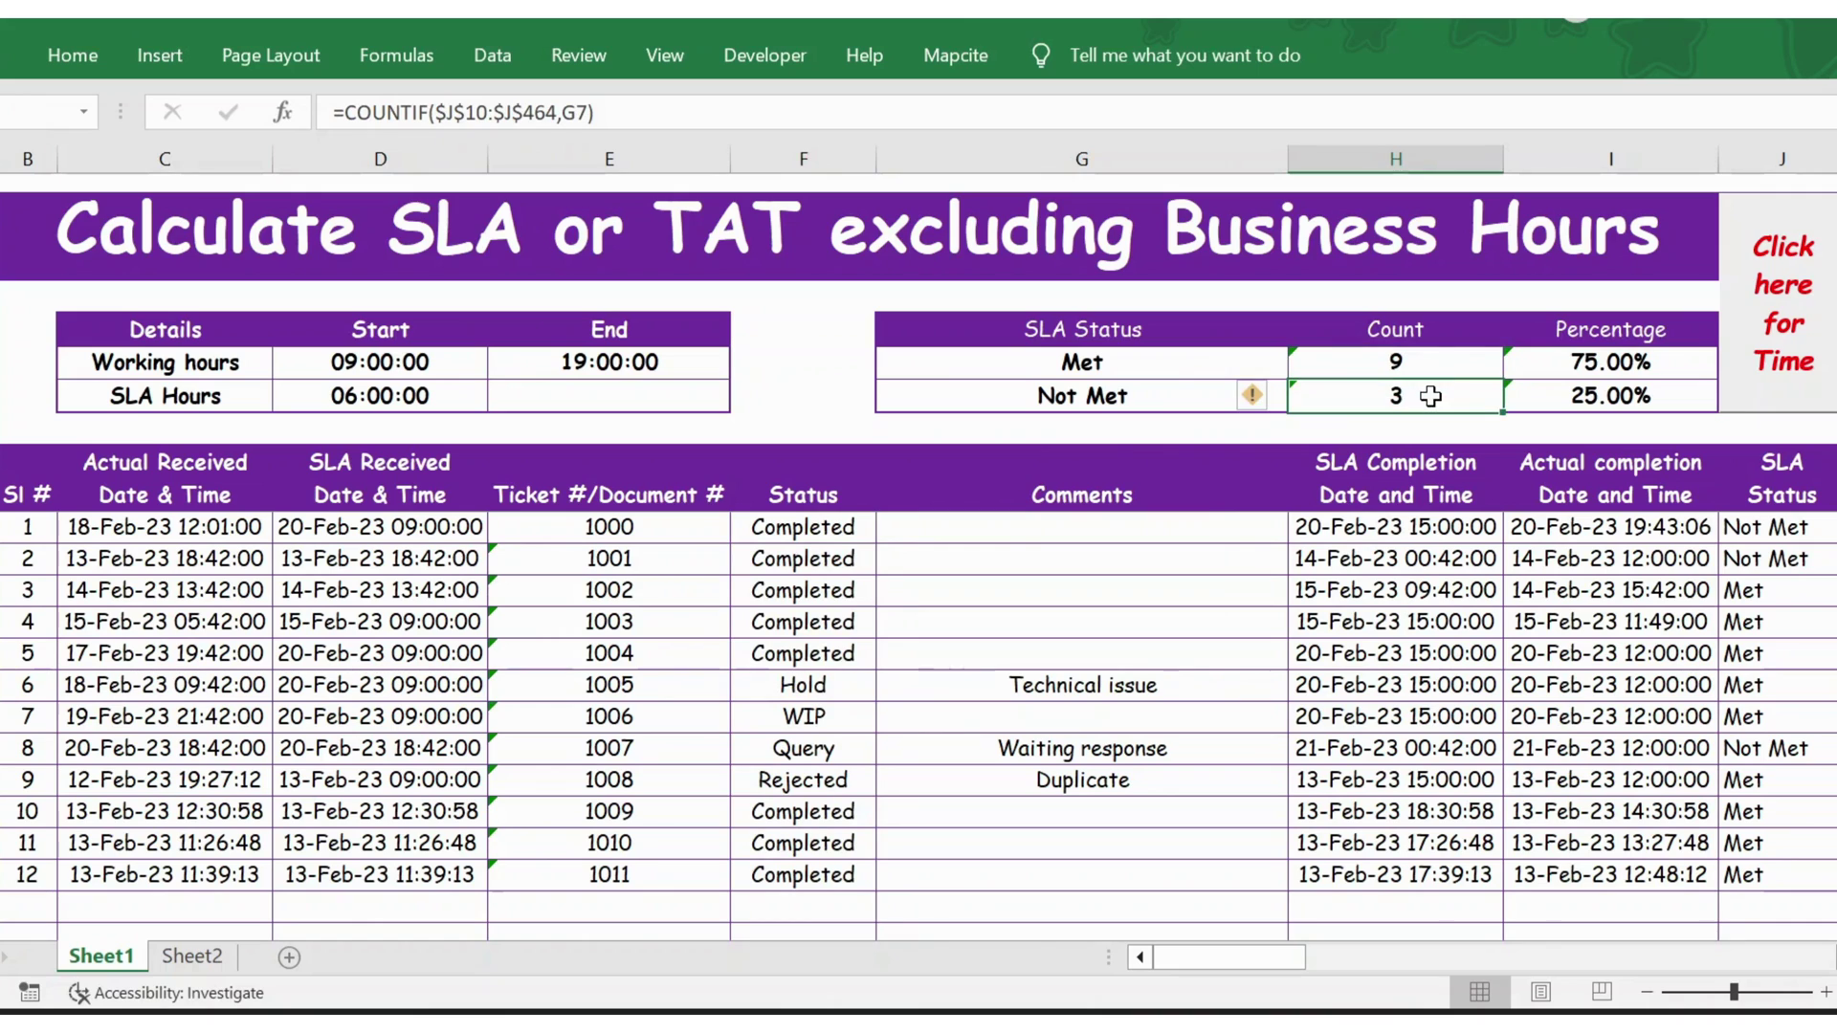
click(1419, 533)
click(1576, 536)
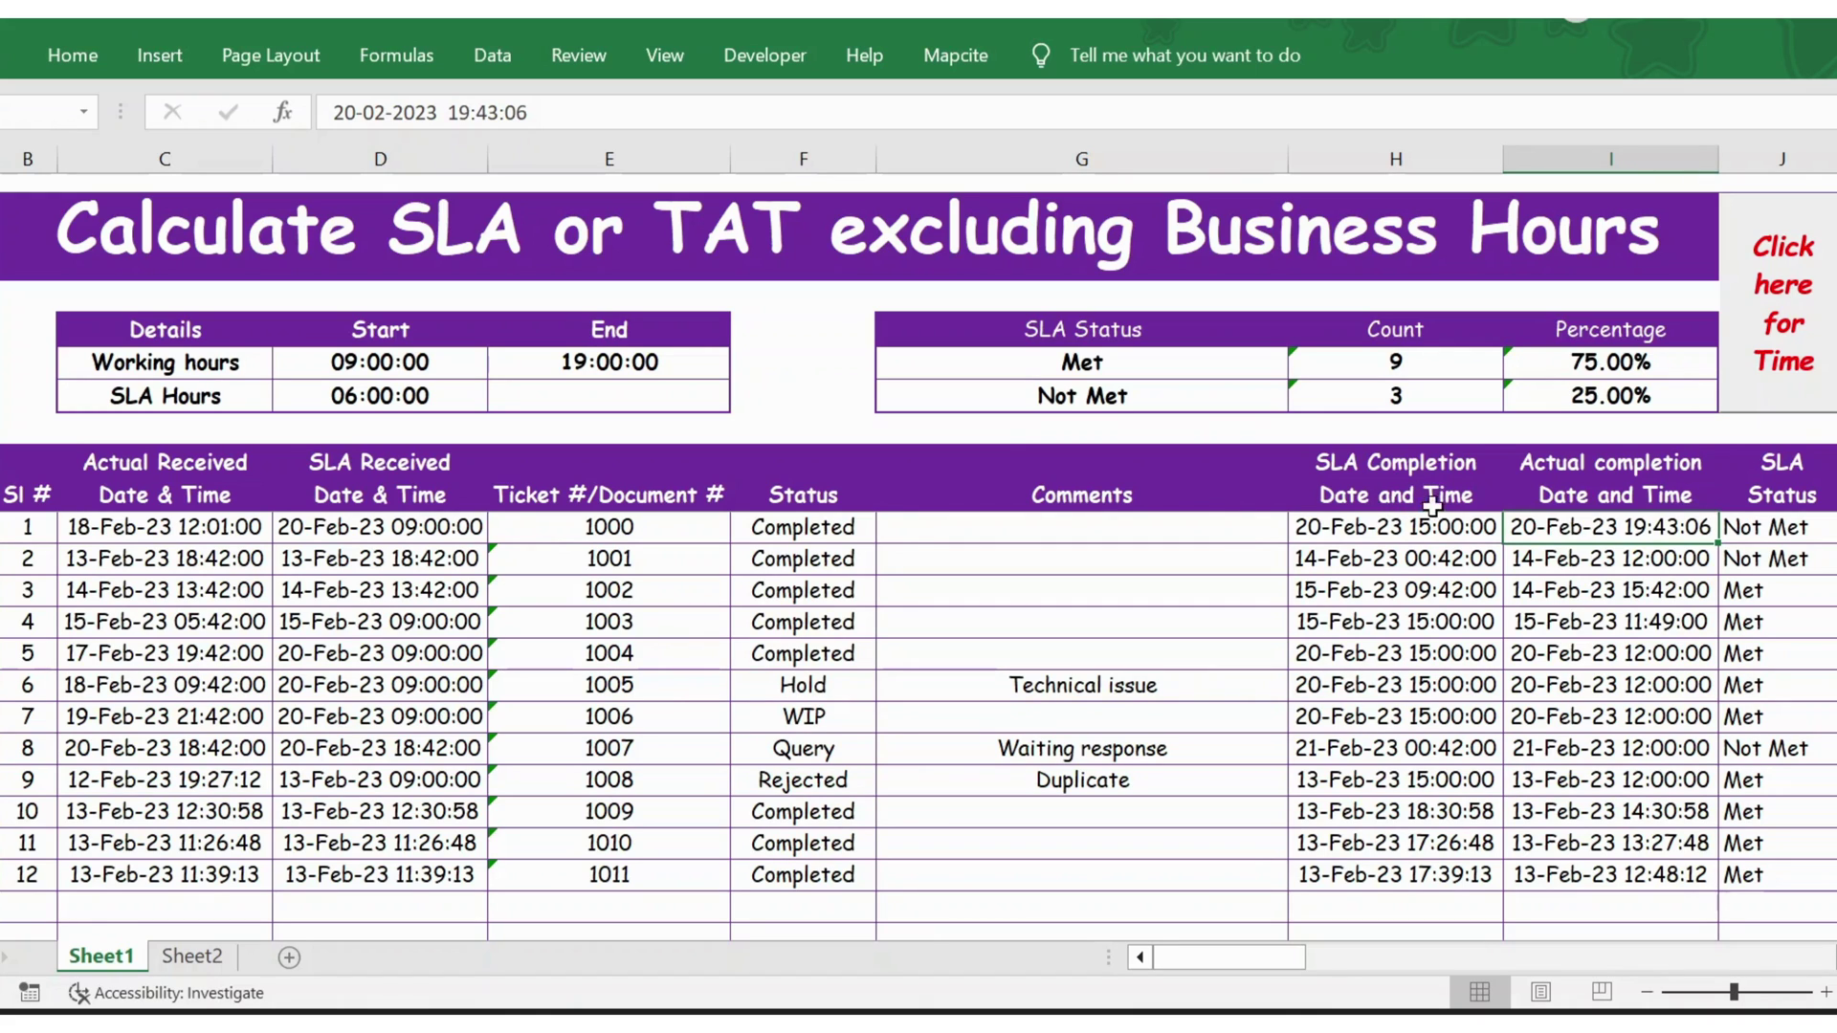
click(1559, 494)
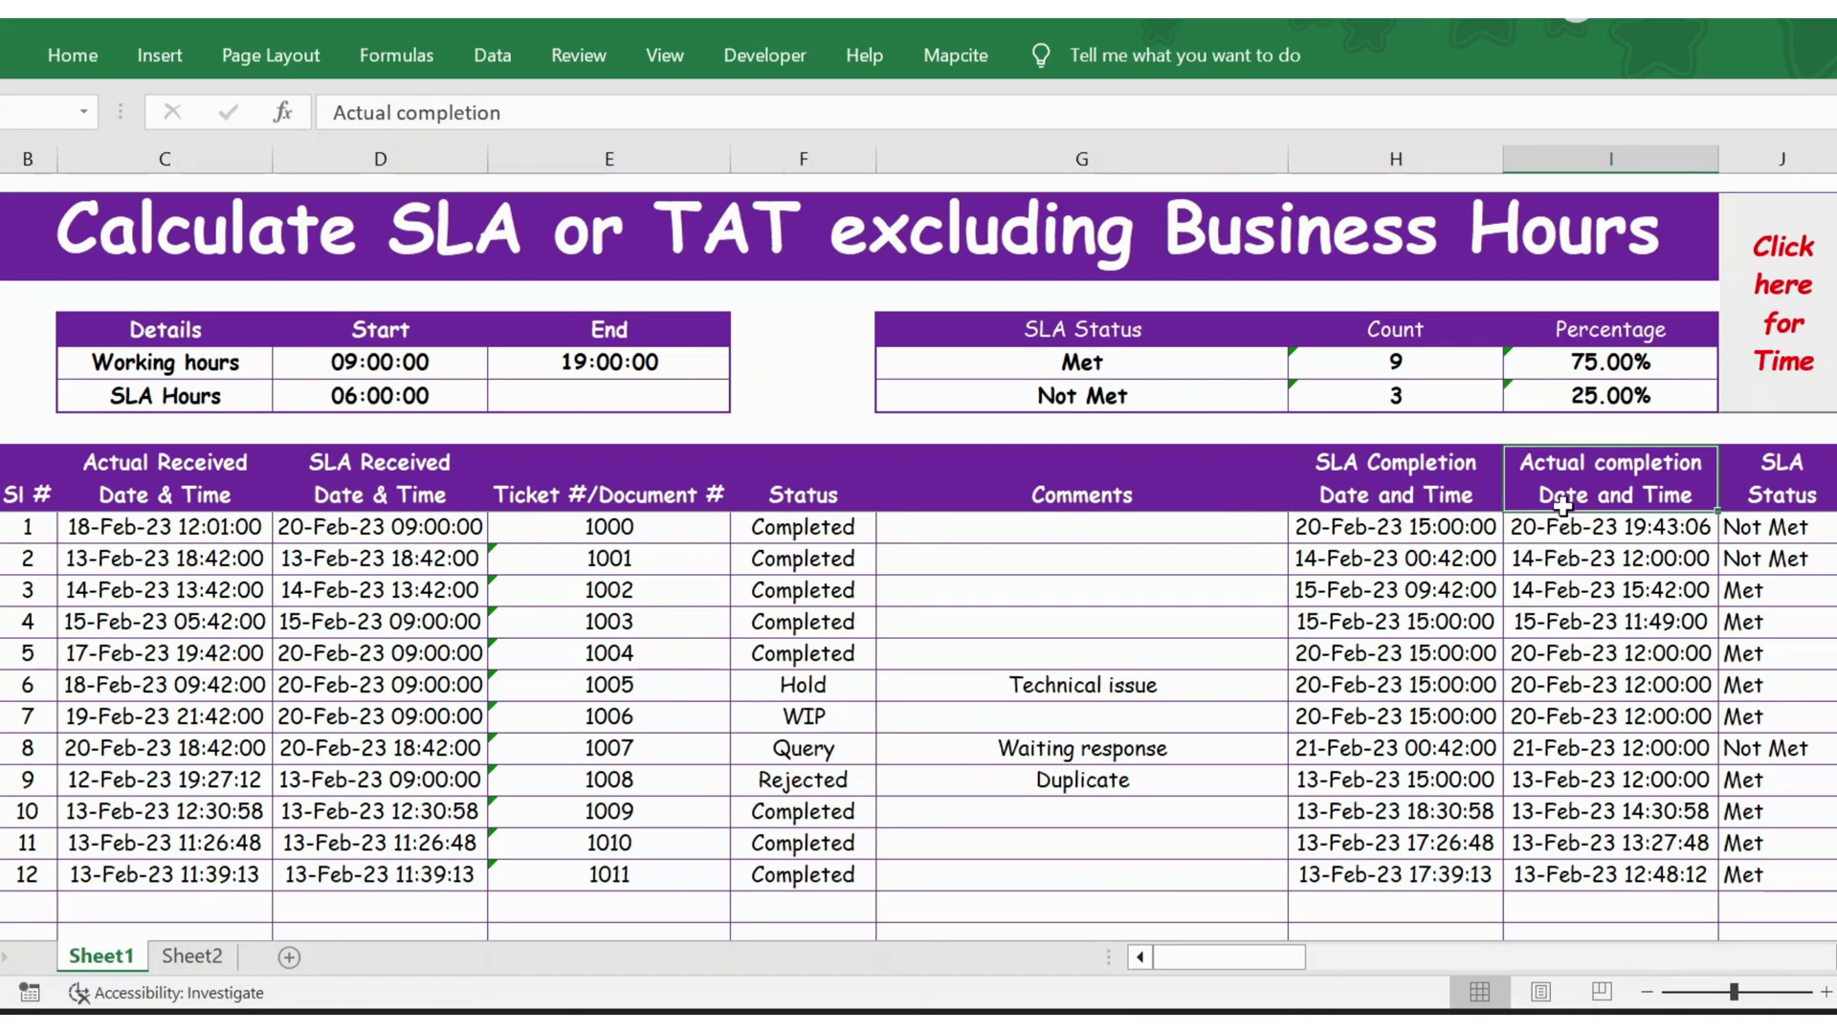
click(1561, 532)
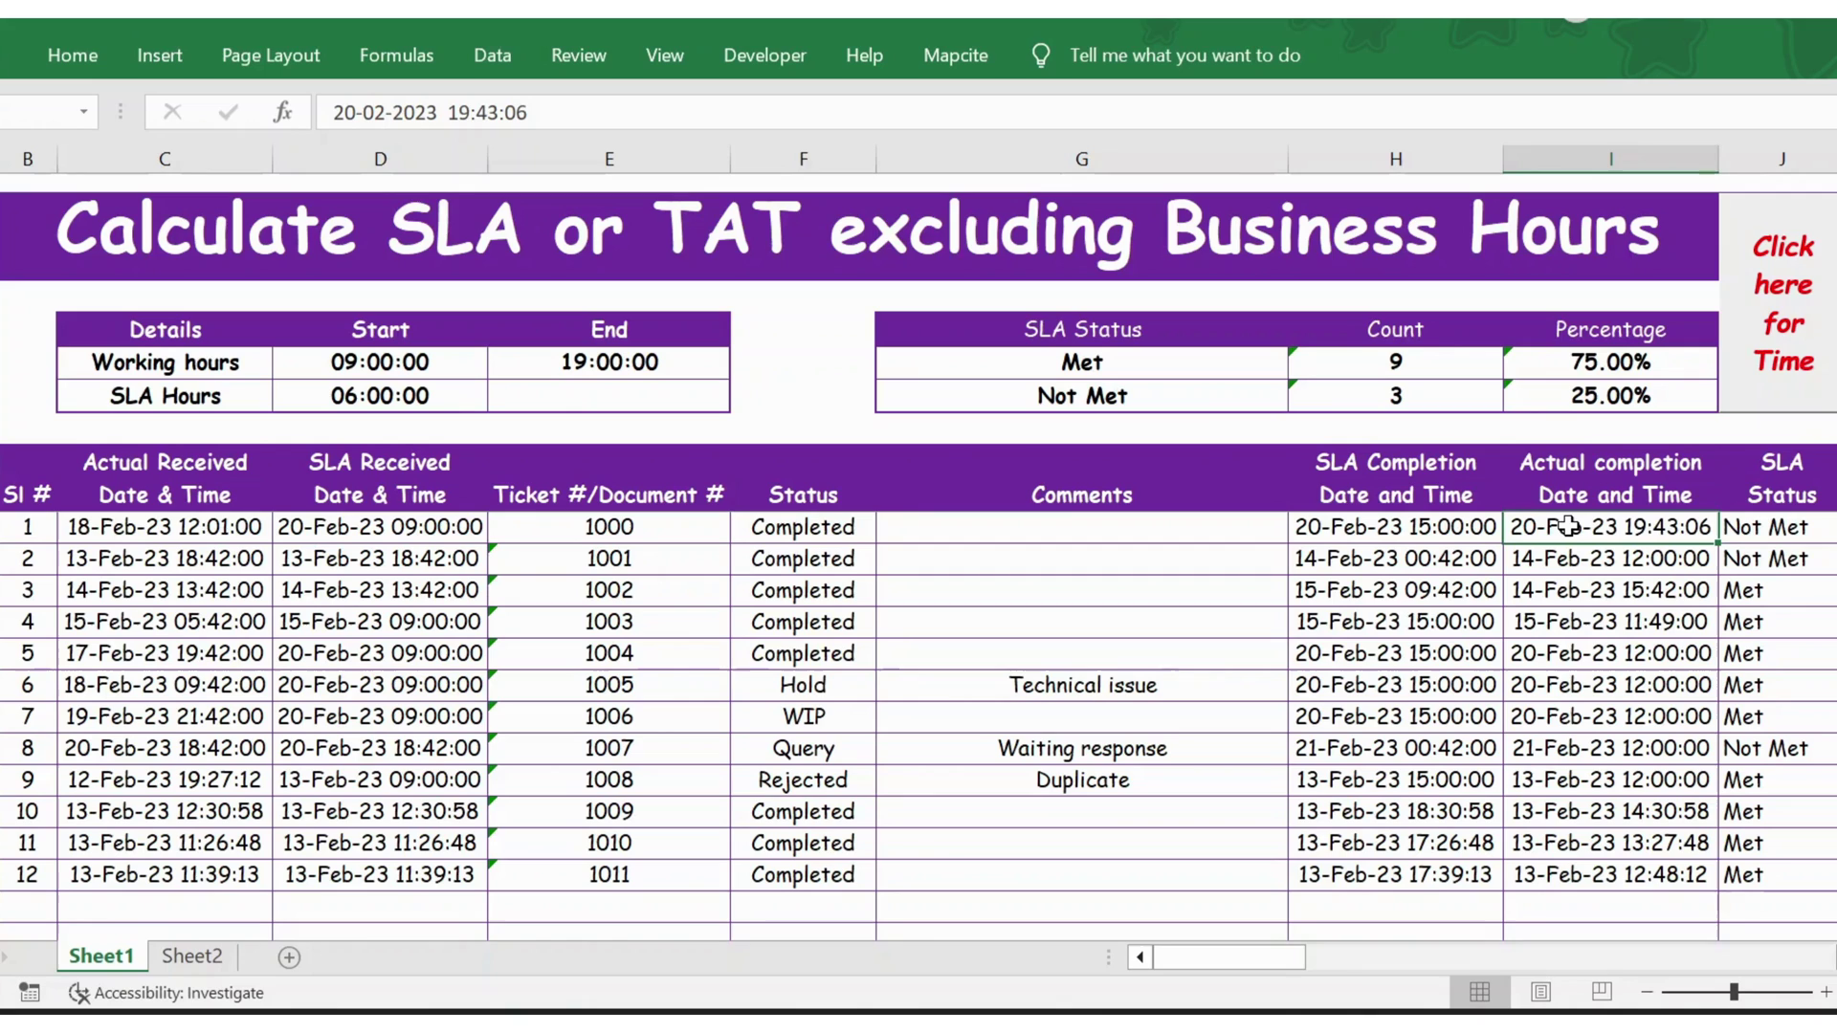
click(1131, 395)
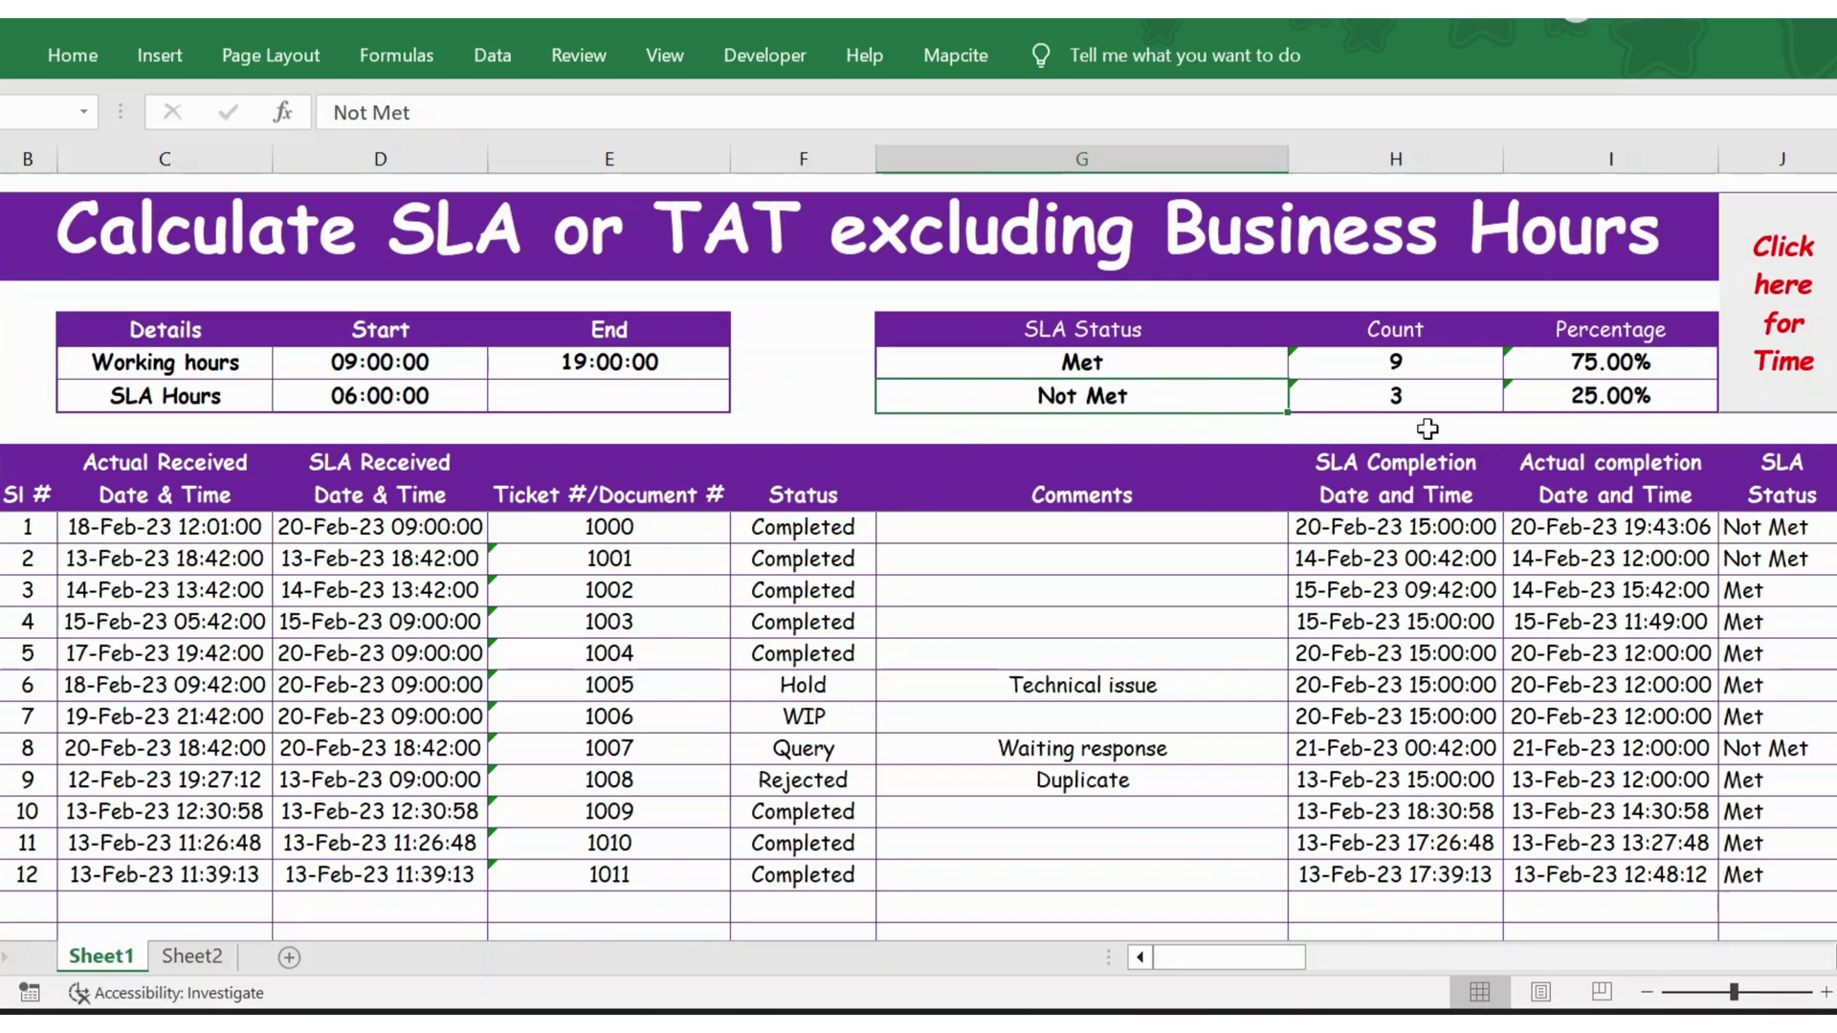
click(1746, 523)
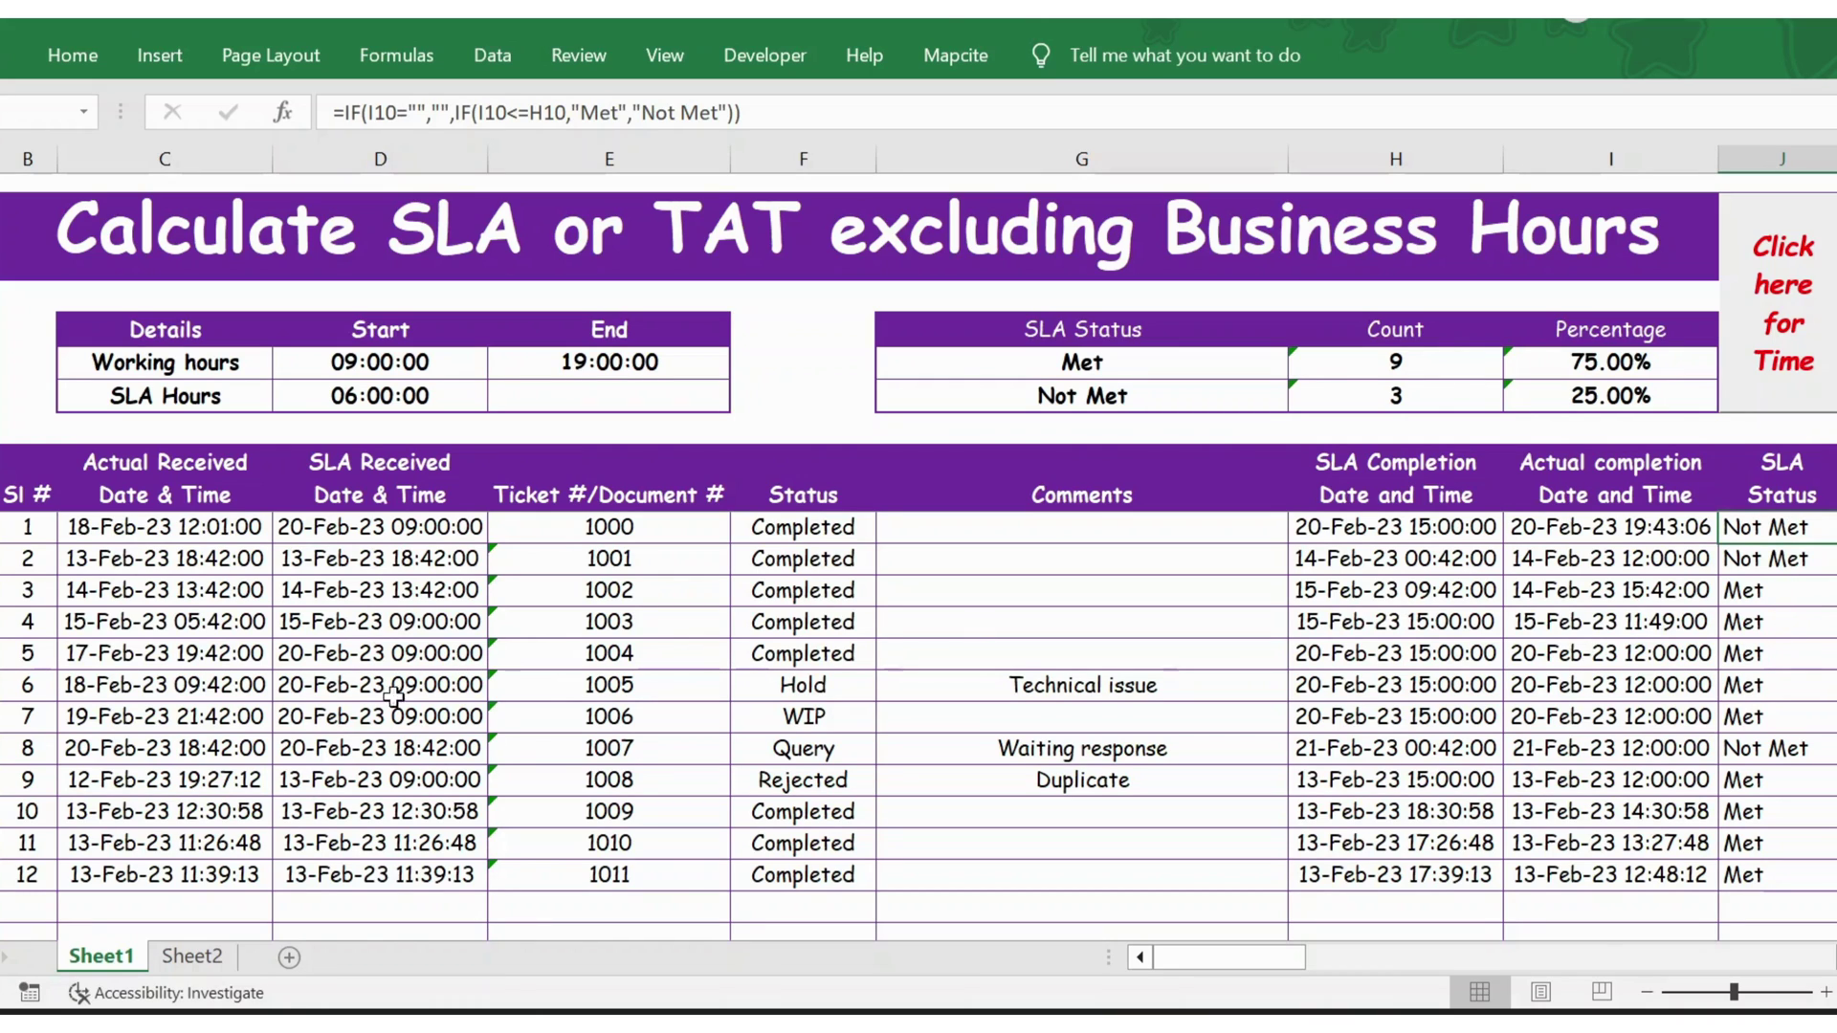
click(161, 803)
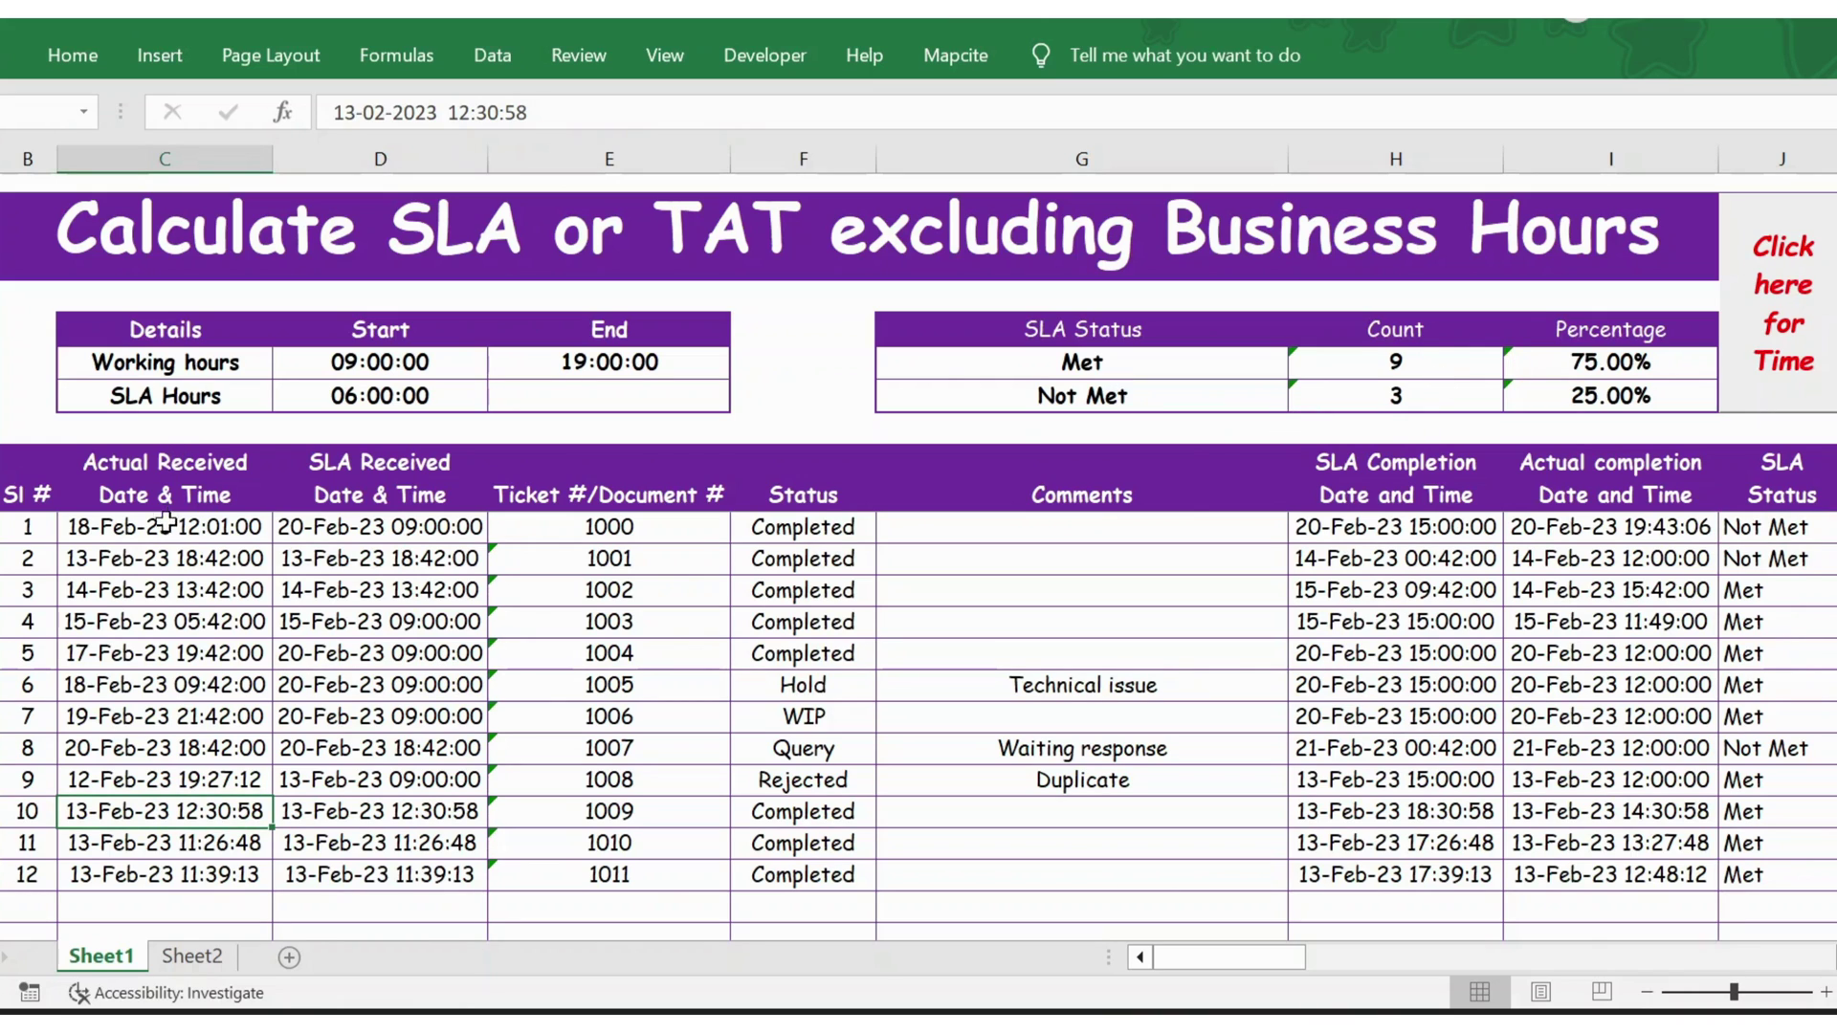
click(128, 904)
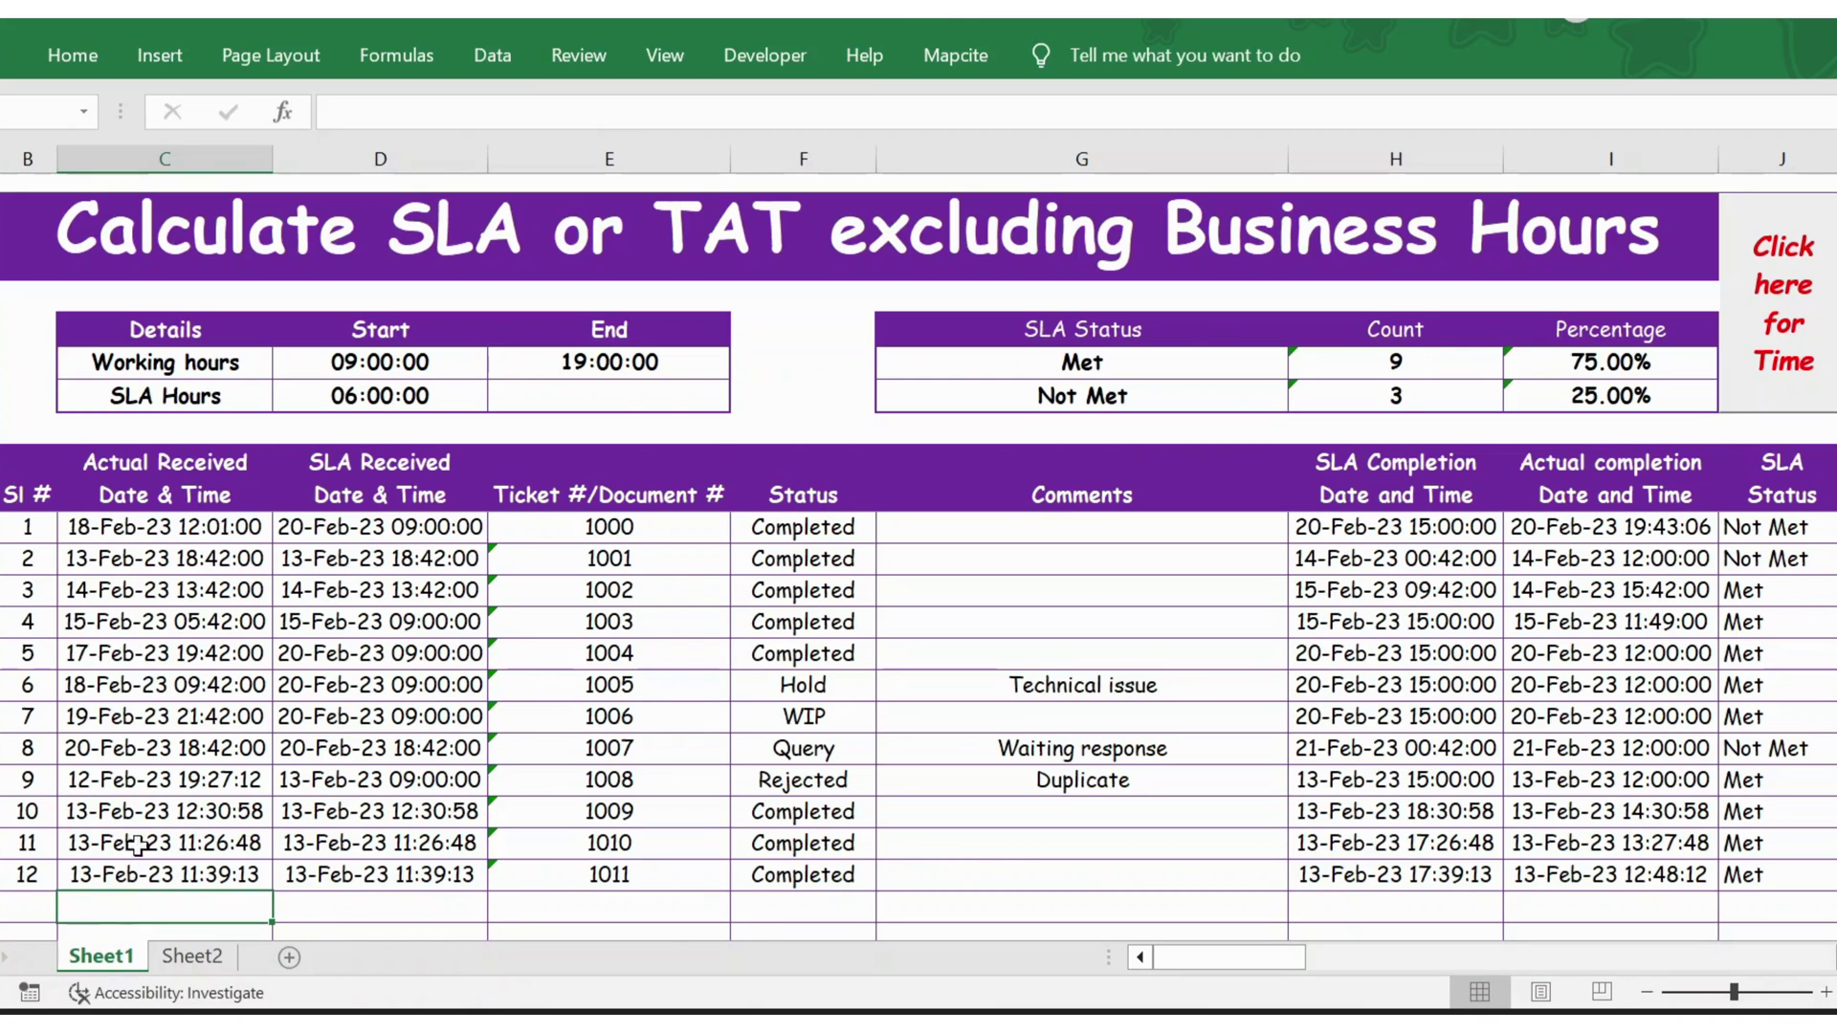
- Stamp row 13's received time as 22-Feb-23 11:12:18 and fill the SLA received formula down
click(1799, 286)
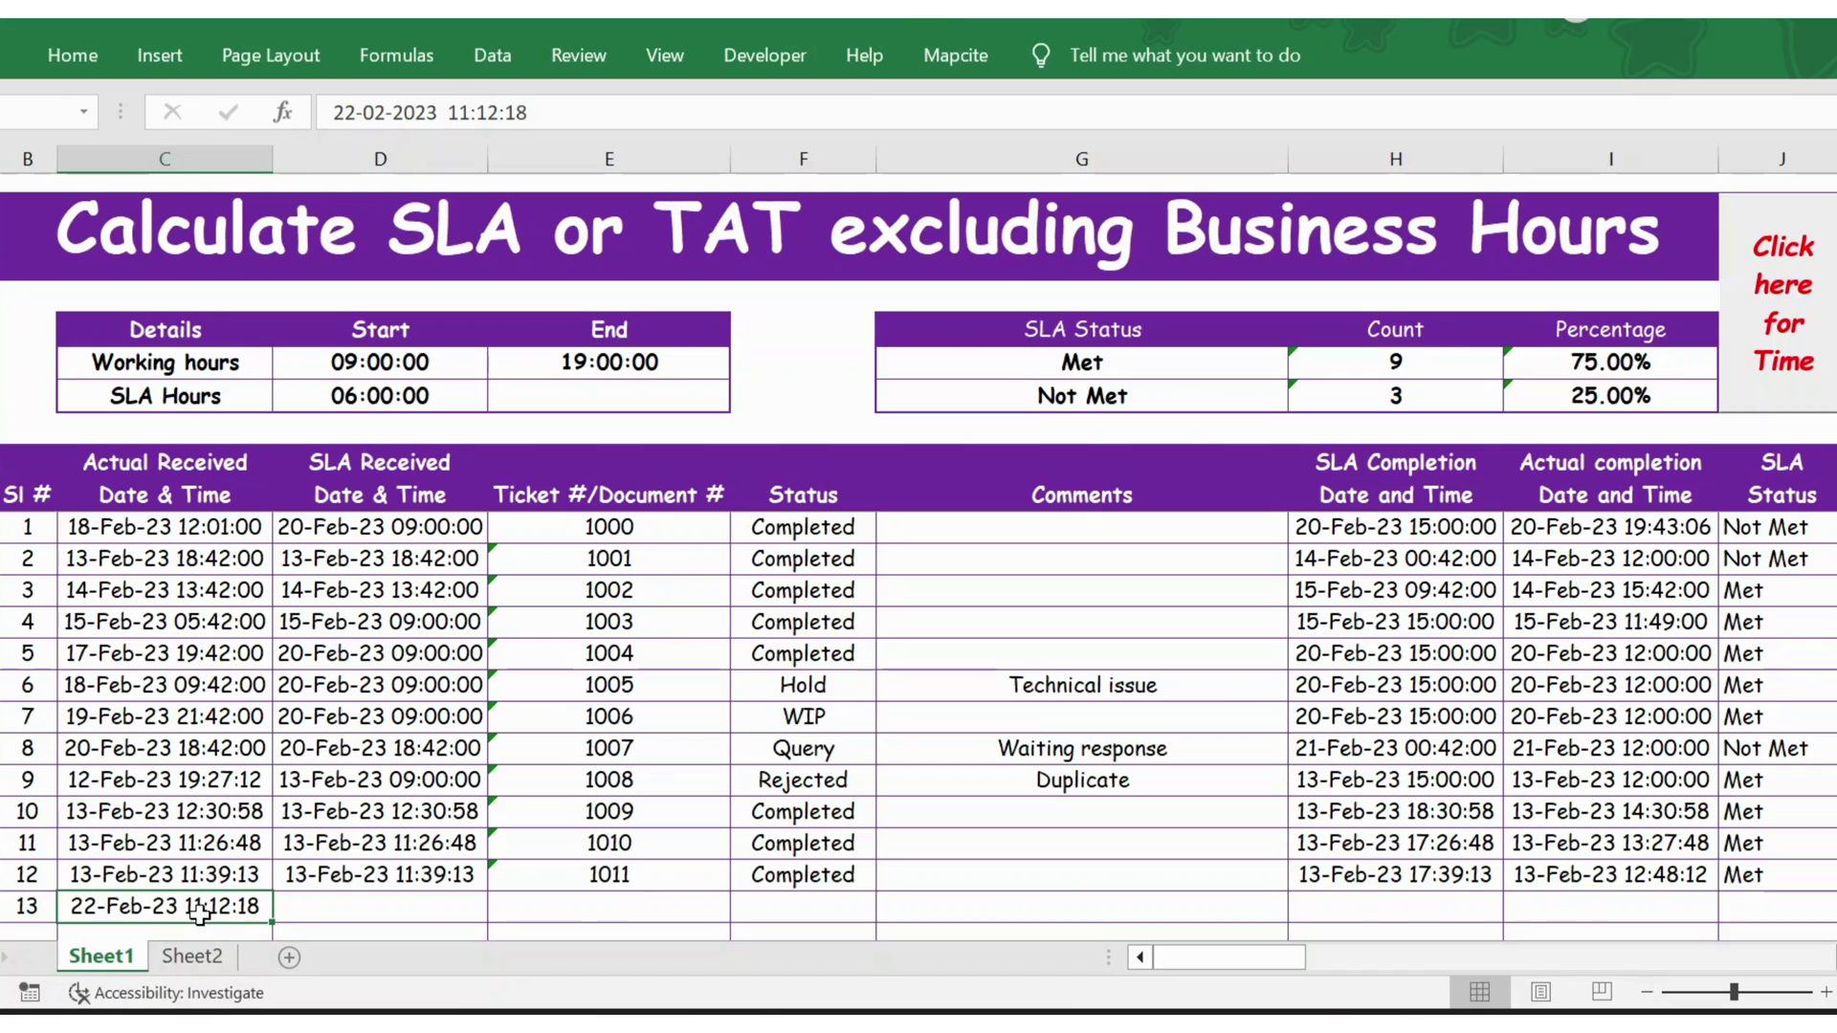
click(326, 908)
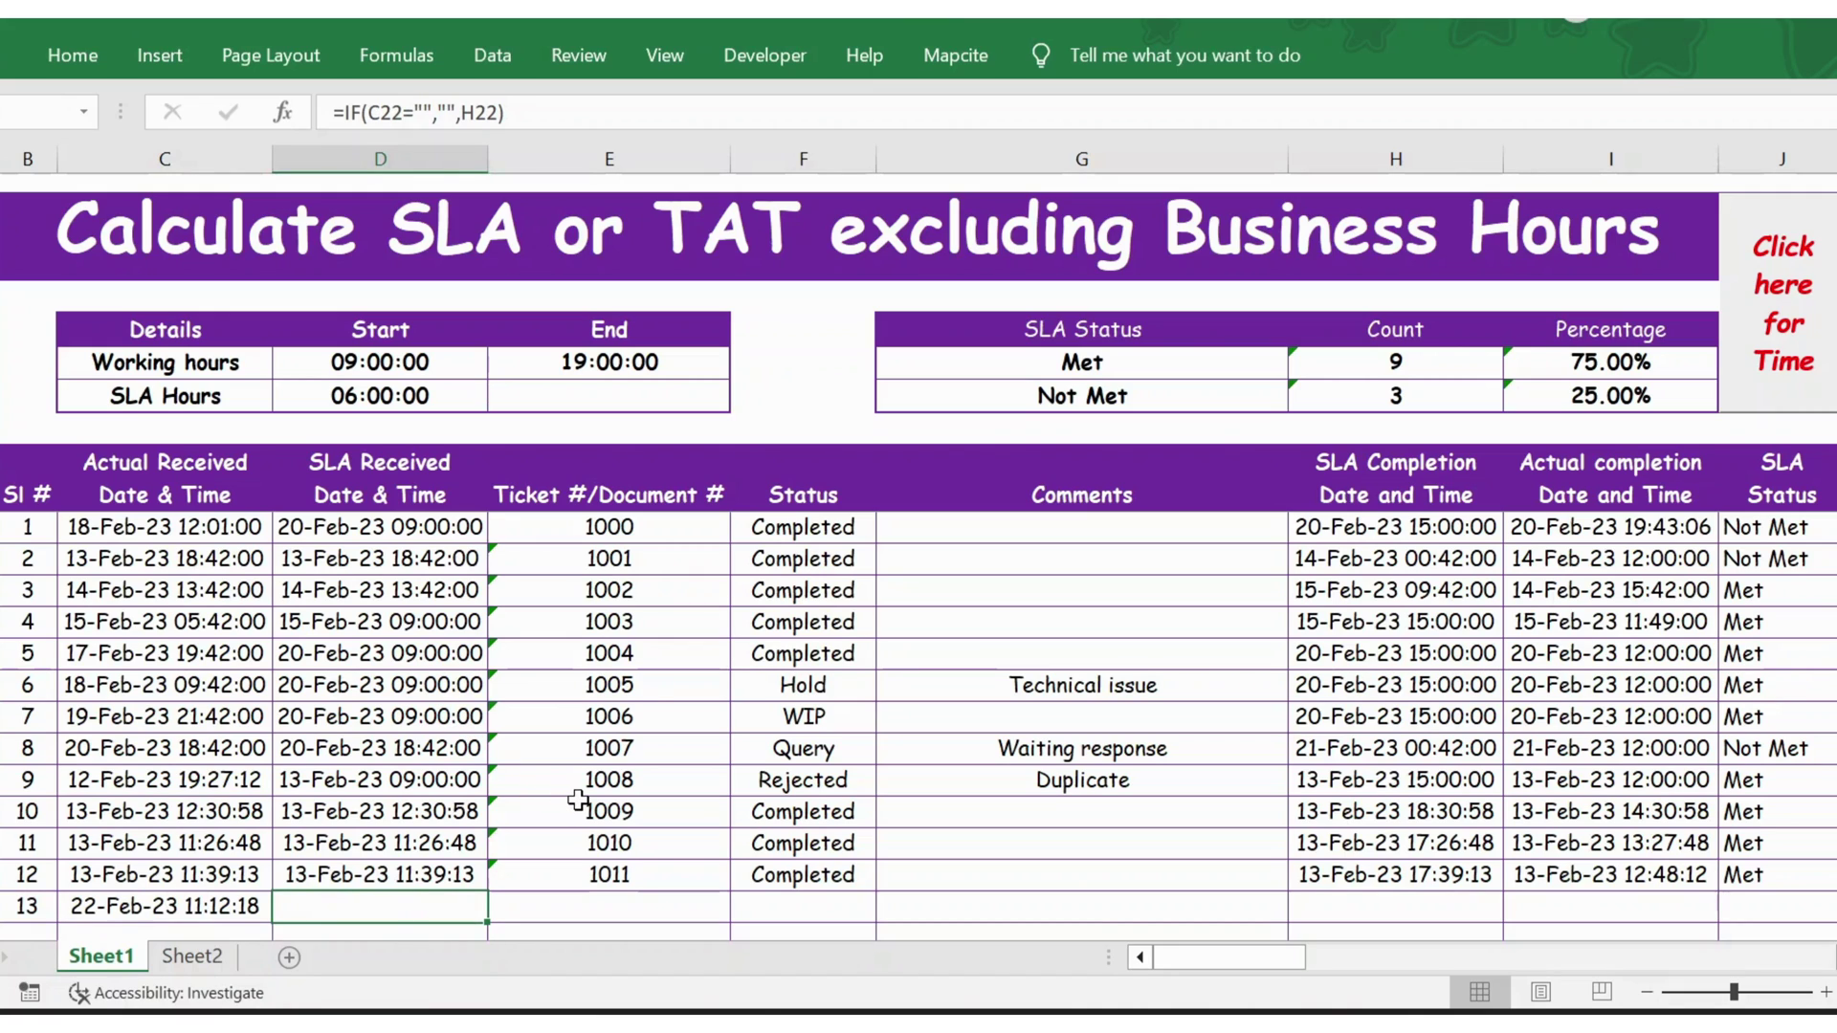
key(ctrl+d)
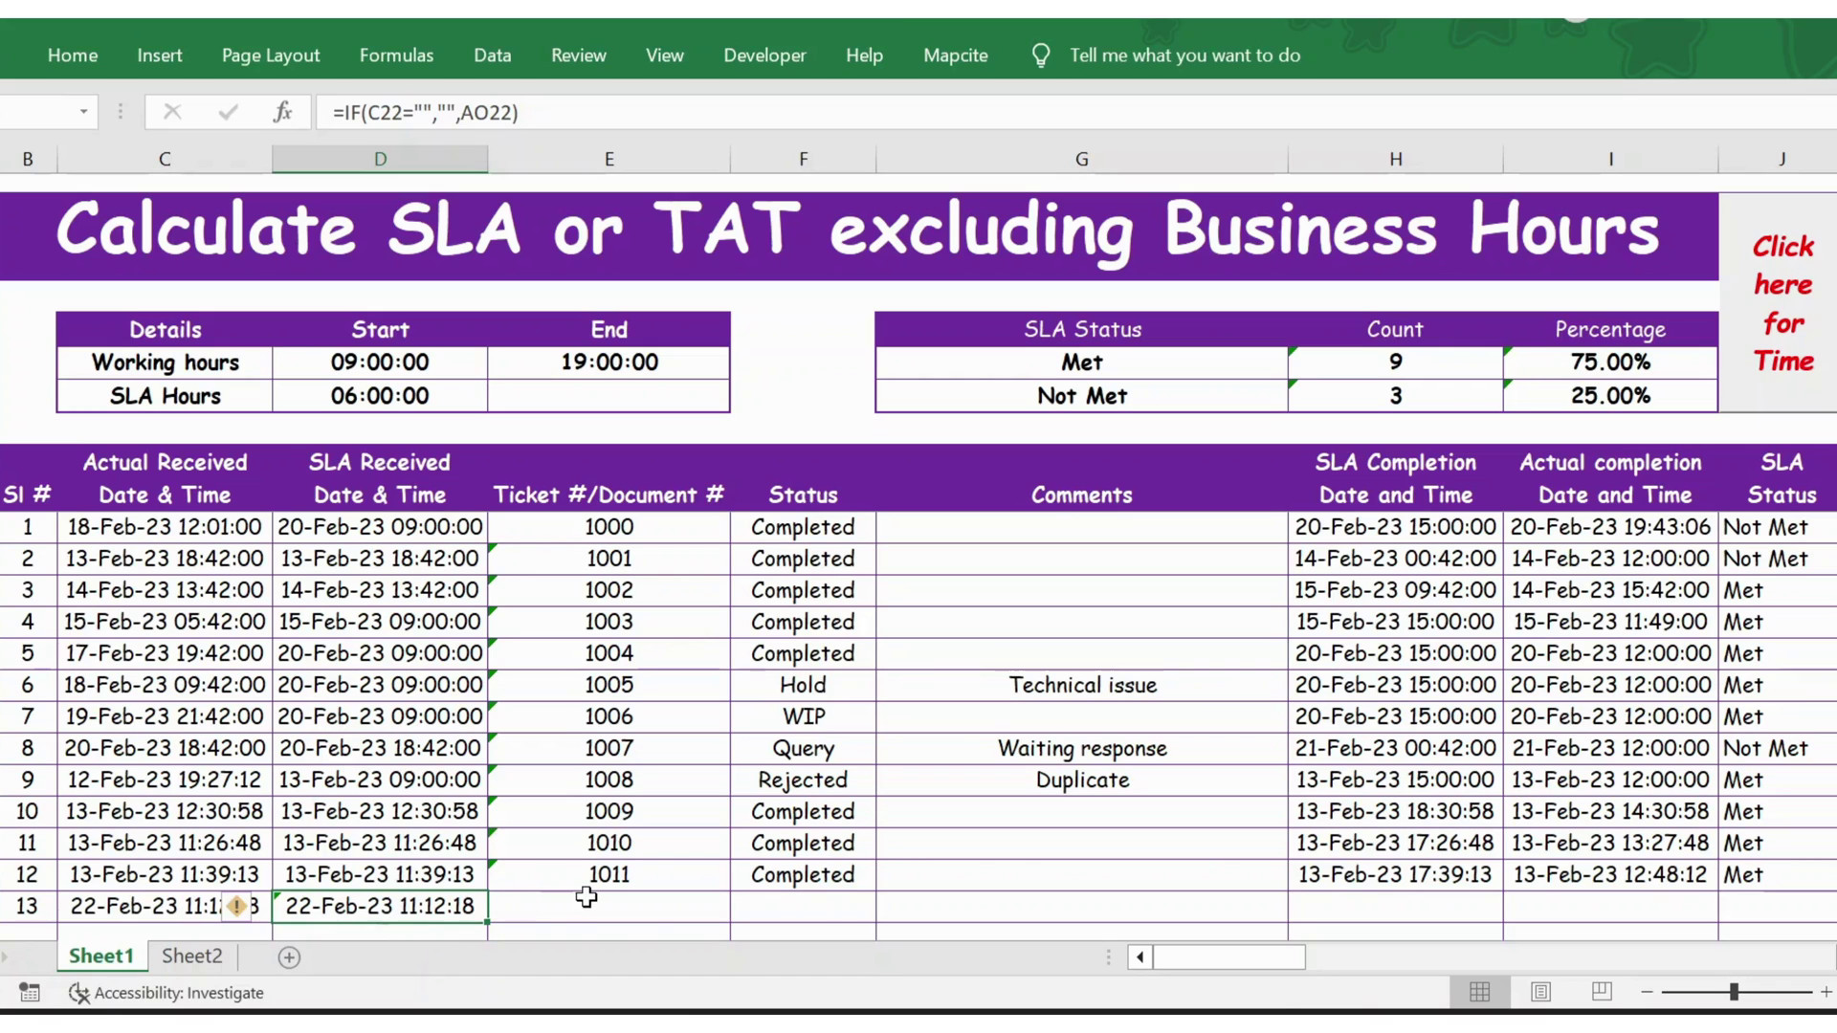
- Enter ticket number 1012 and set its status to Completed
click(585, 898)
text(1012)
key(Tab)
key(alt+Down)
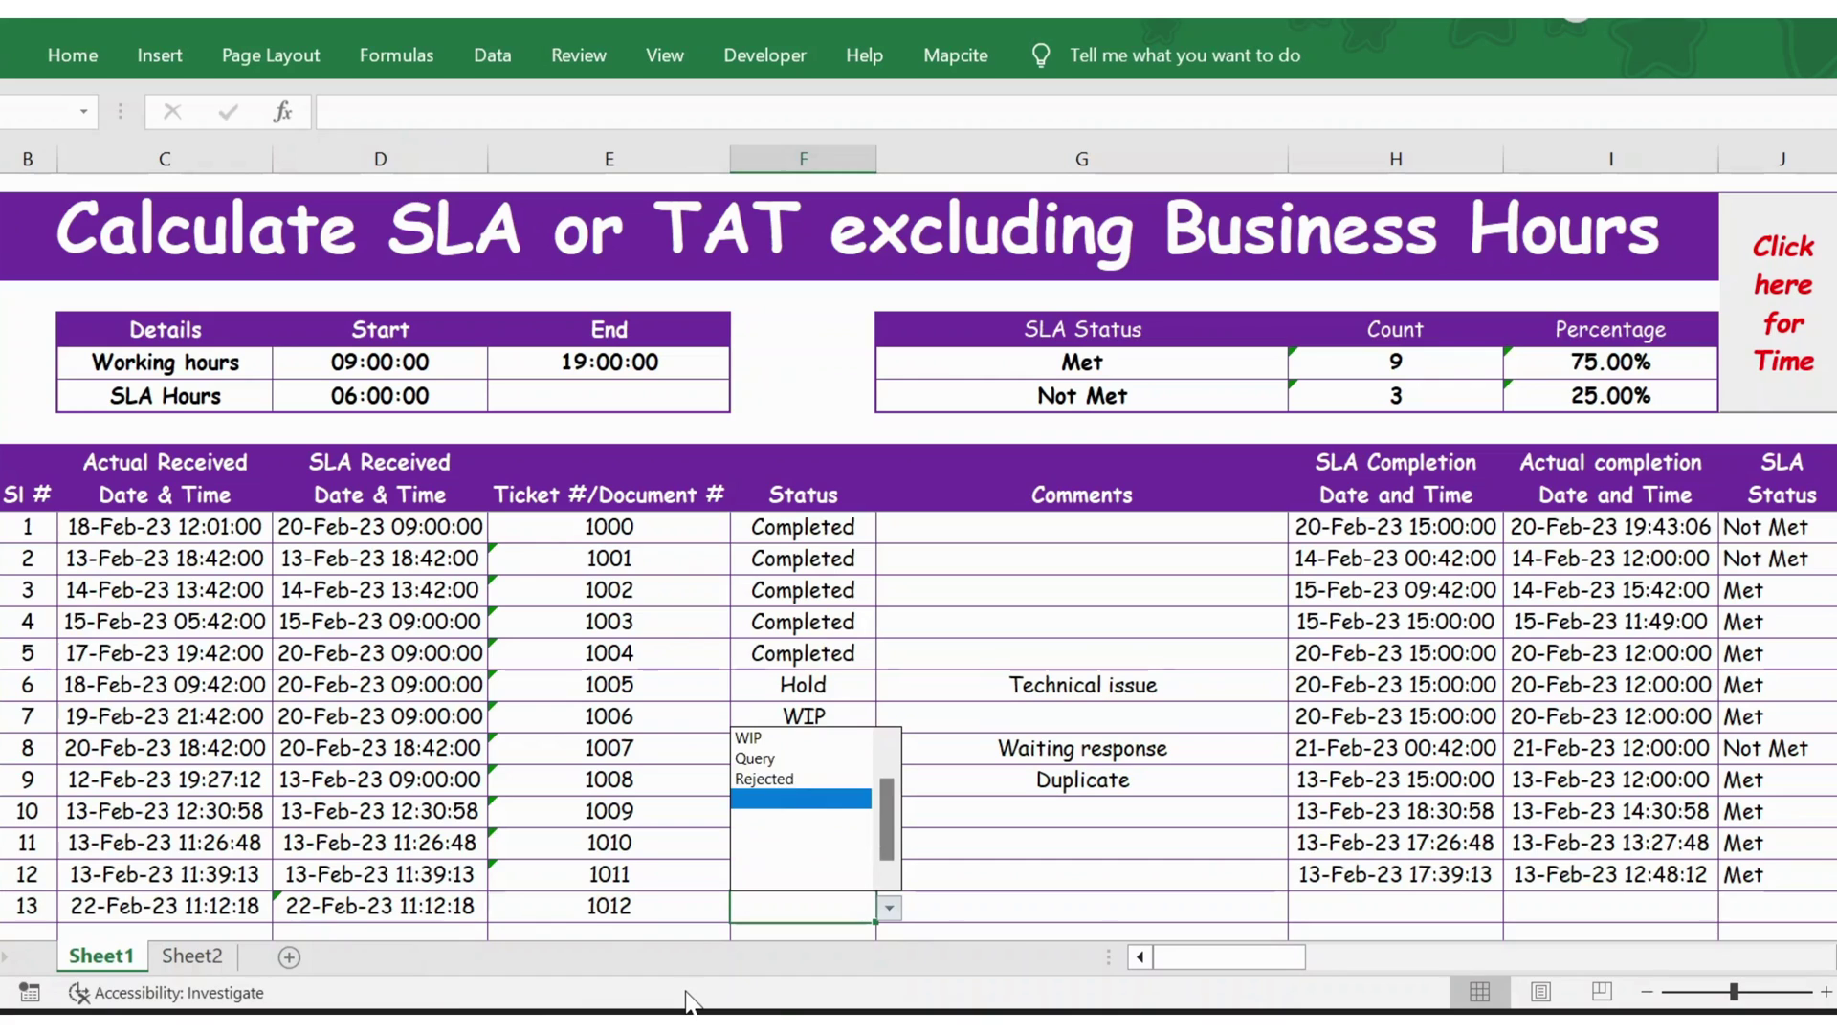
key(Up)
key(Up)
key(Up)
key(Up)
key(Up)
key(Return)
key(Tab)
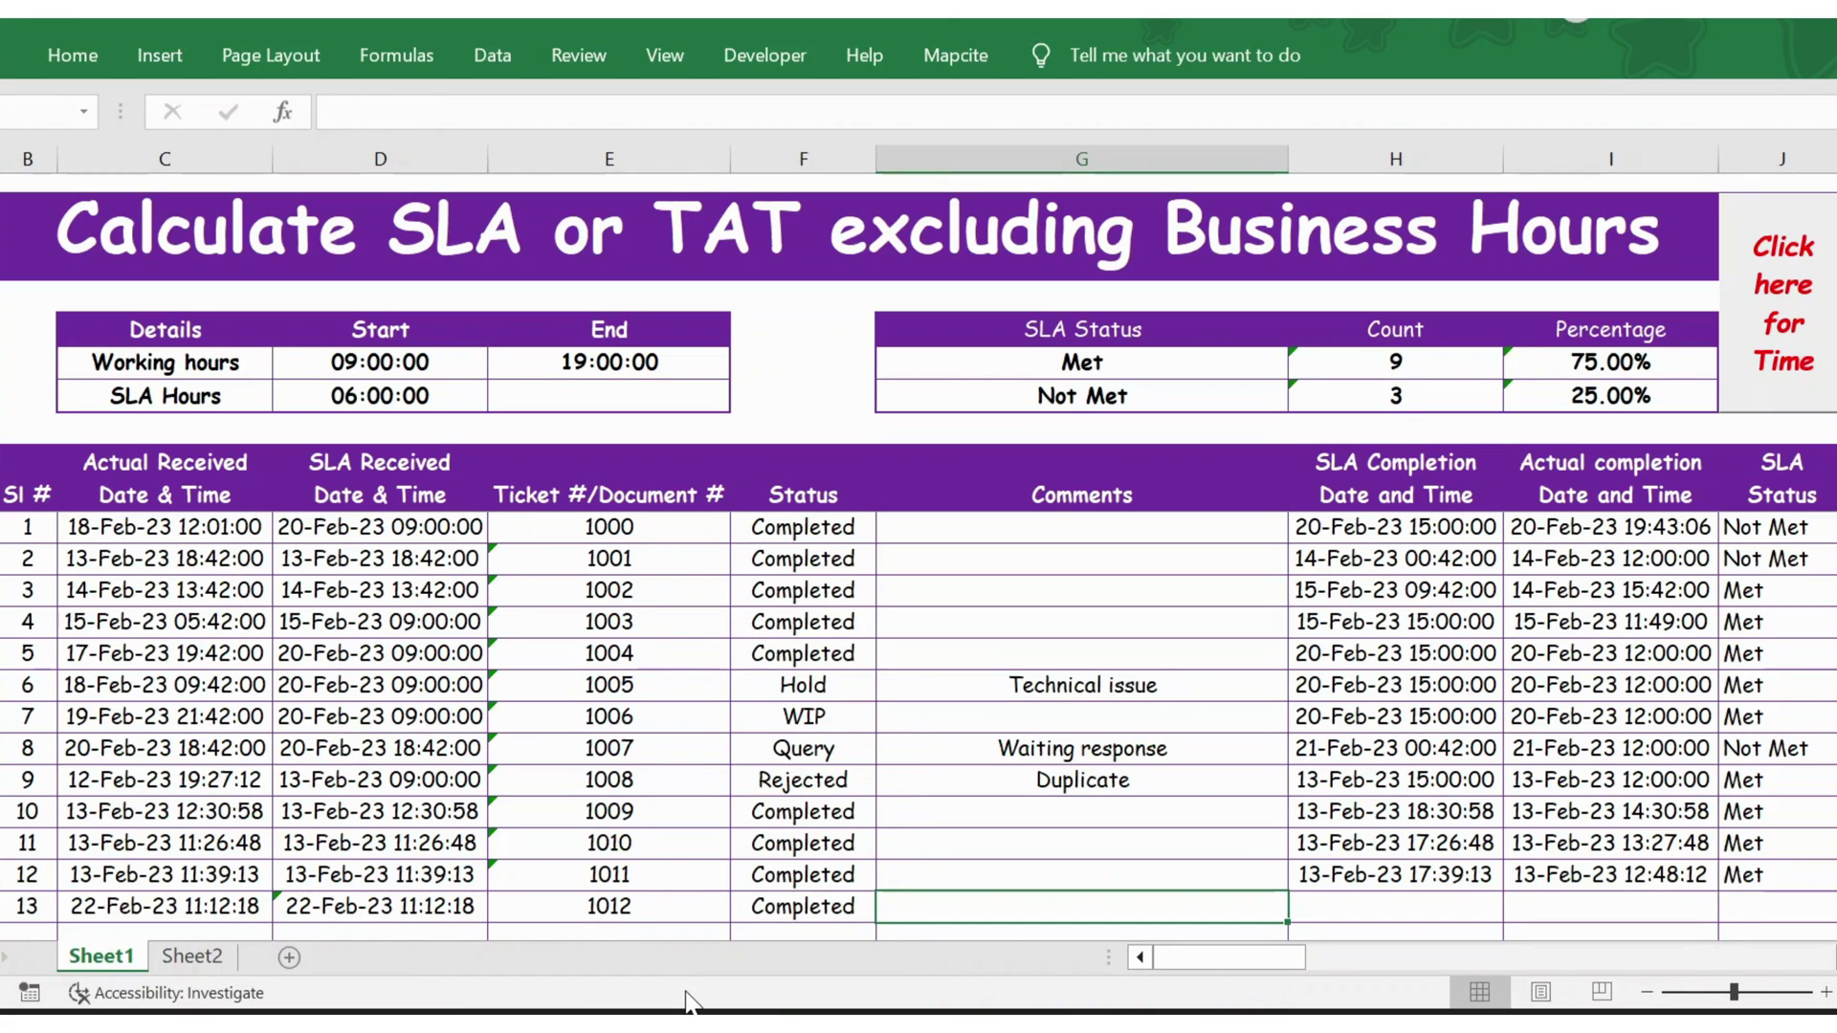
key(Tab)
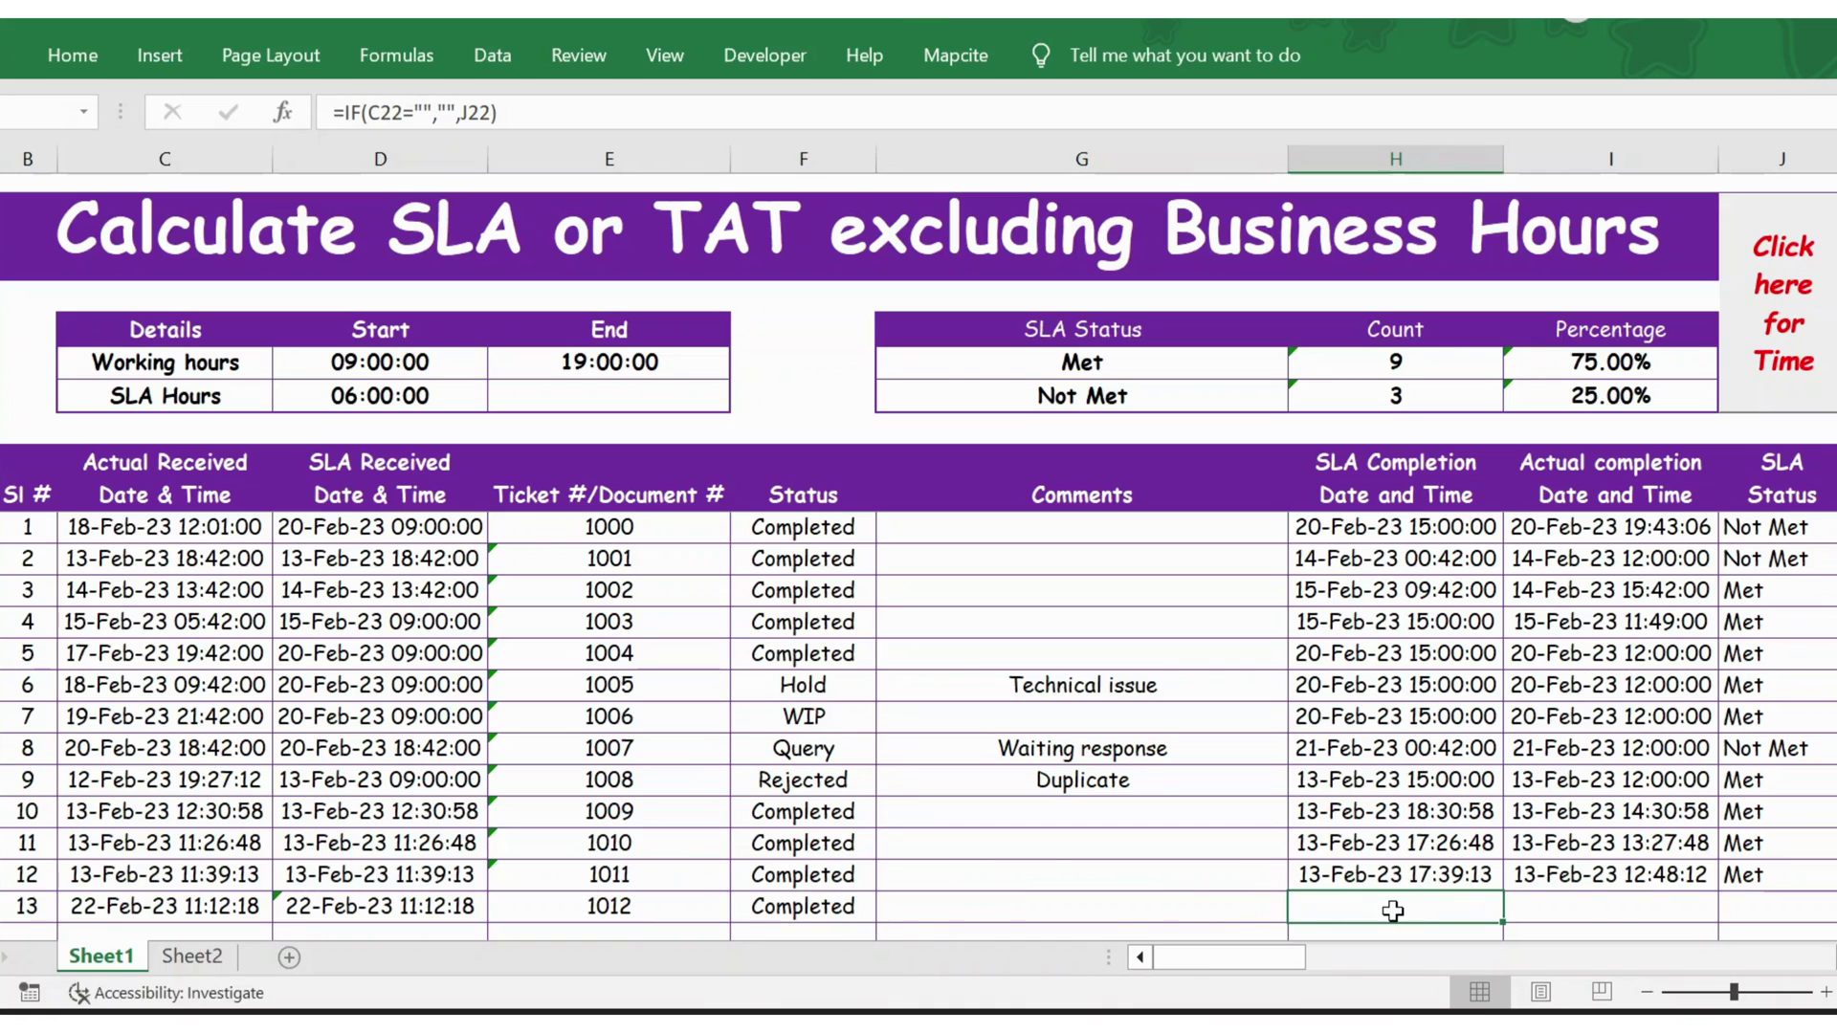
- Stamp ticket 1012's SLA completion time, fill down actual completion 13-Feb-23 12:48:12, and confirm it shows Met
click(1785, 287)
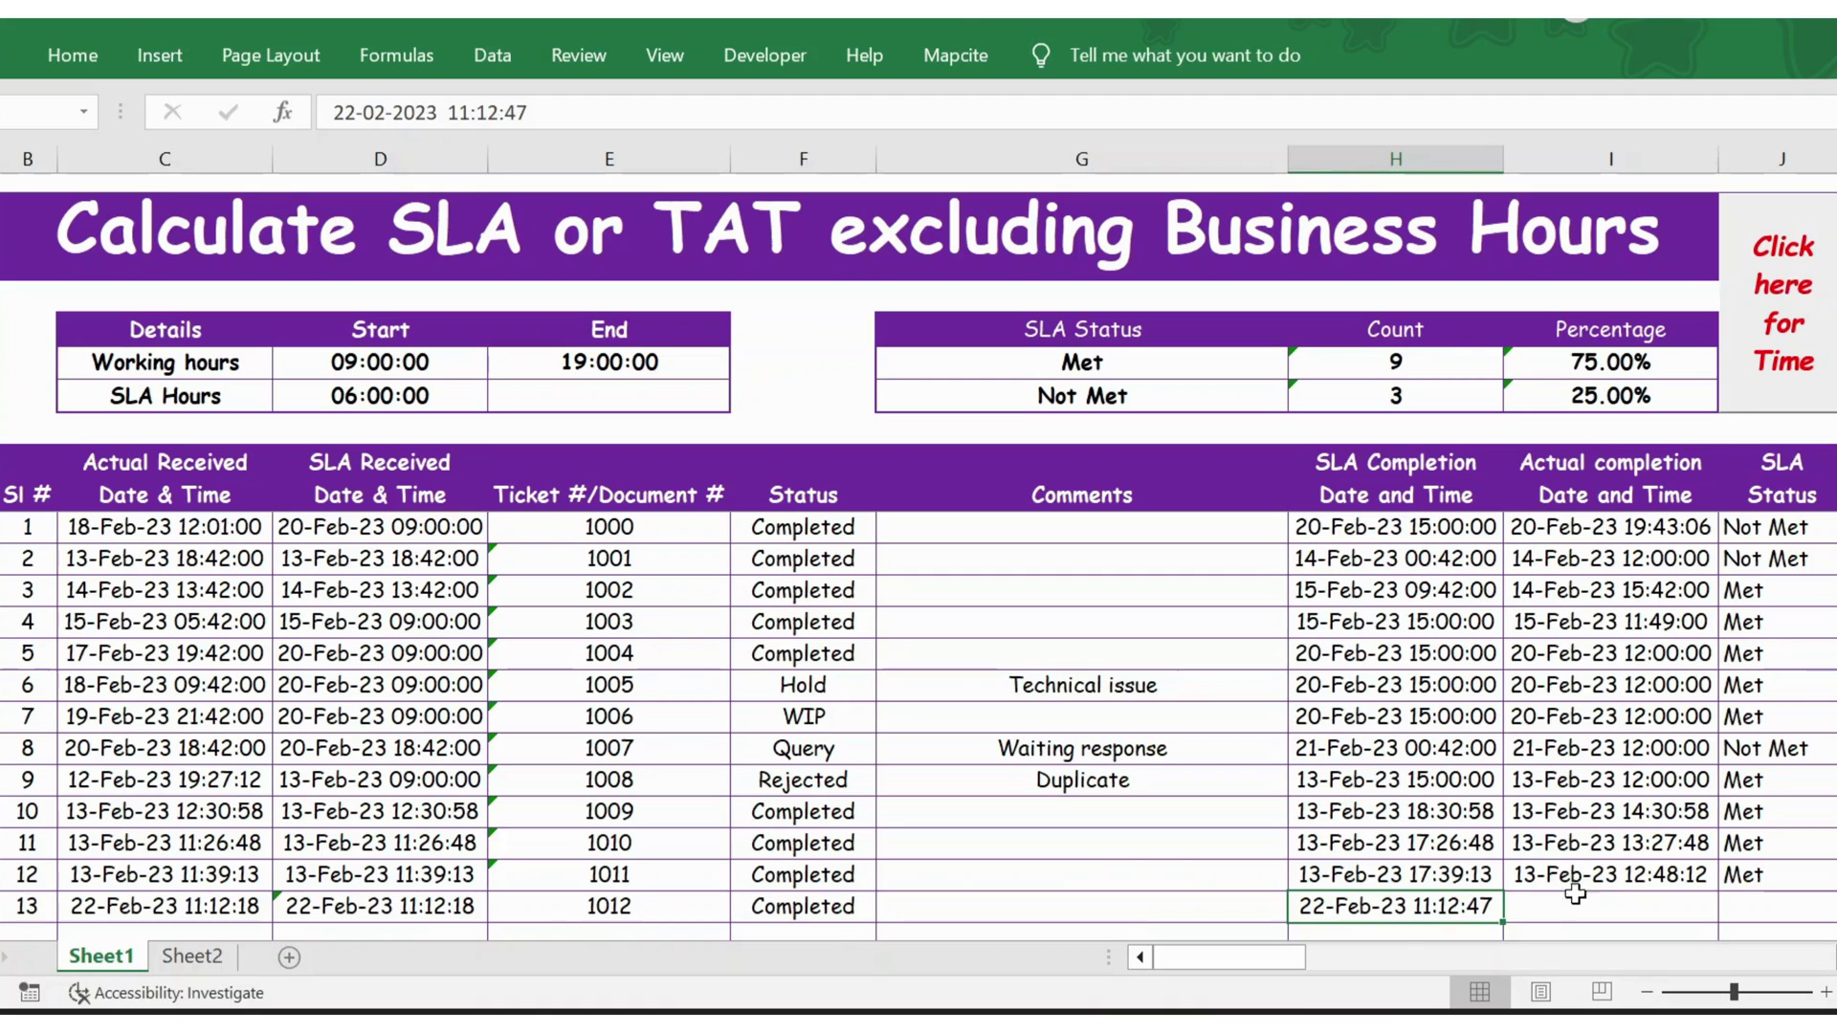
click(1612, 904)
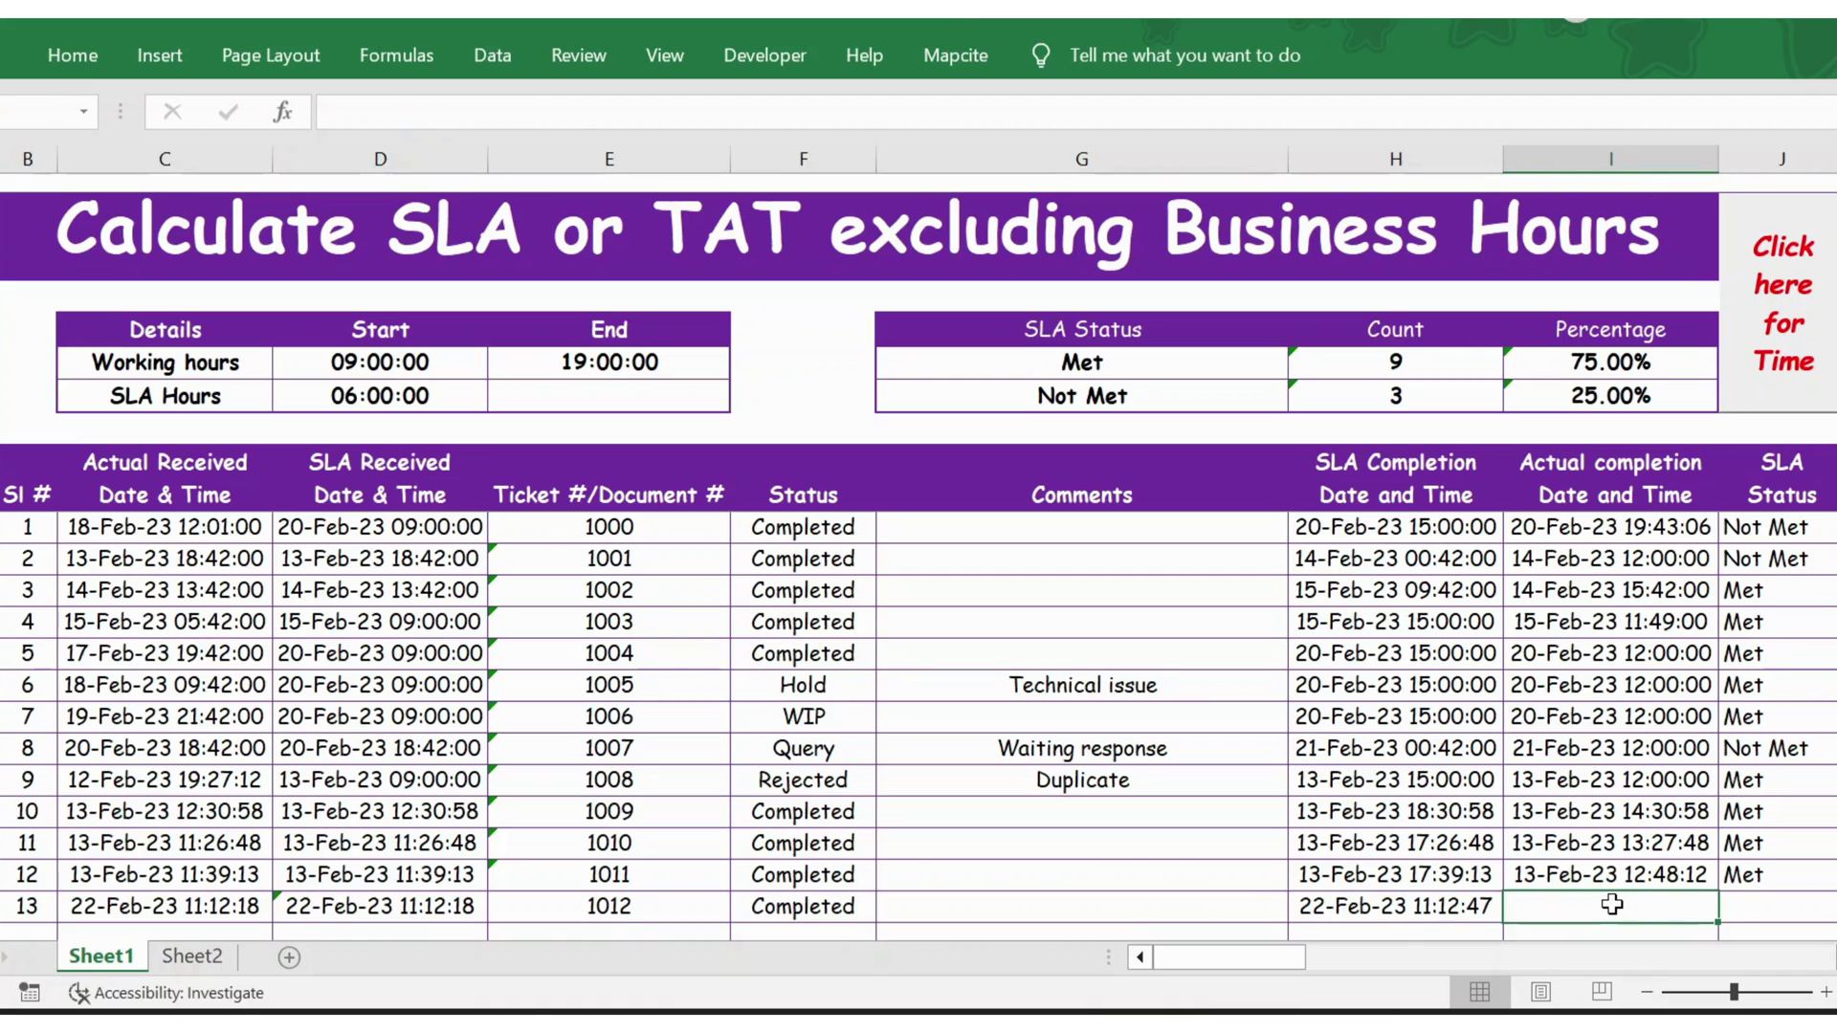
key(ctrl+d)
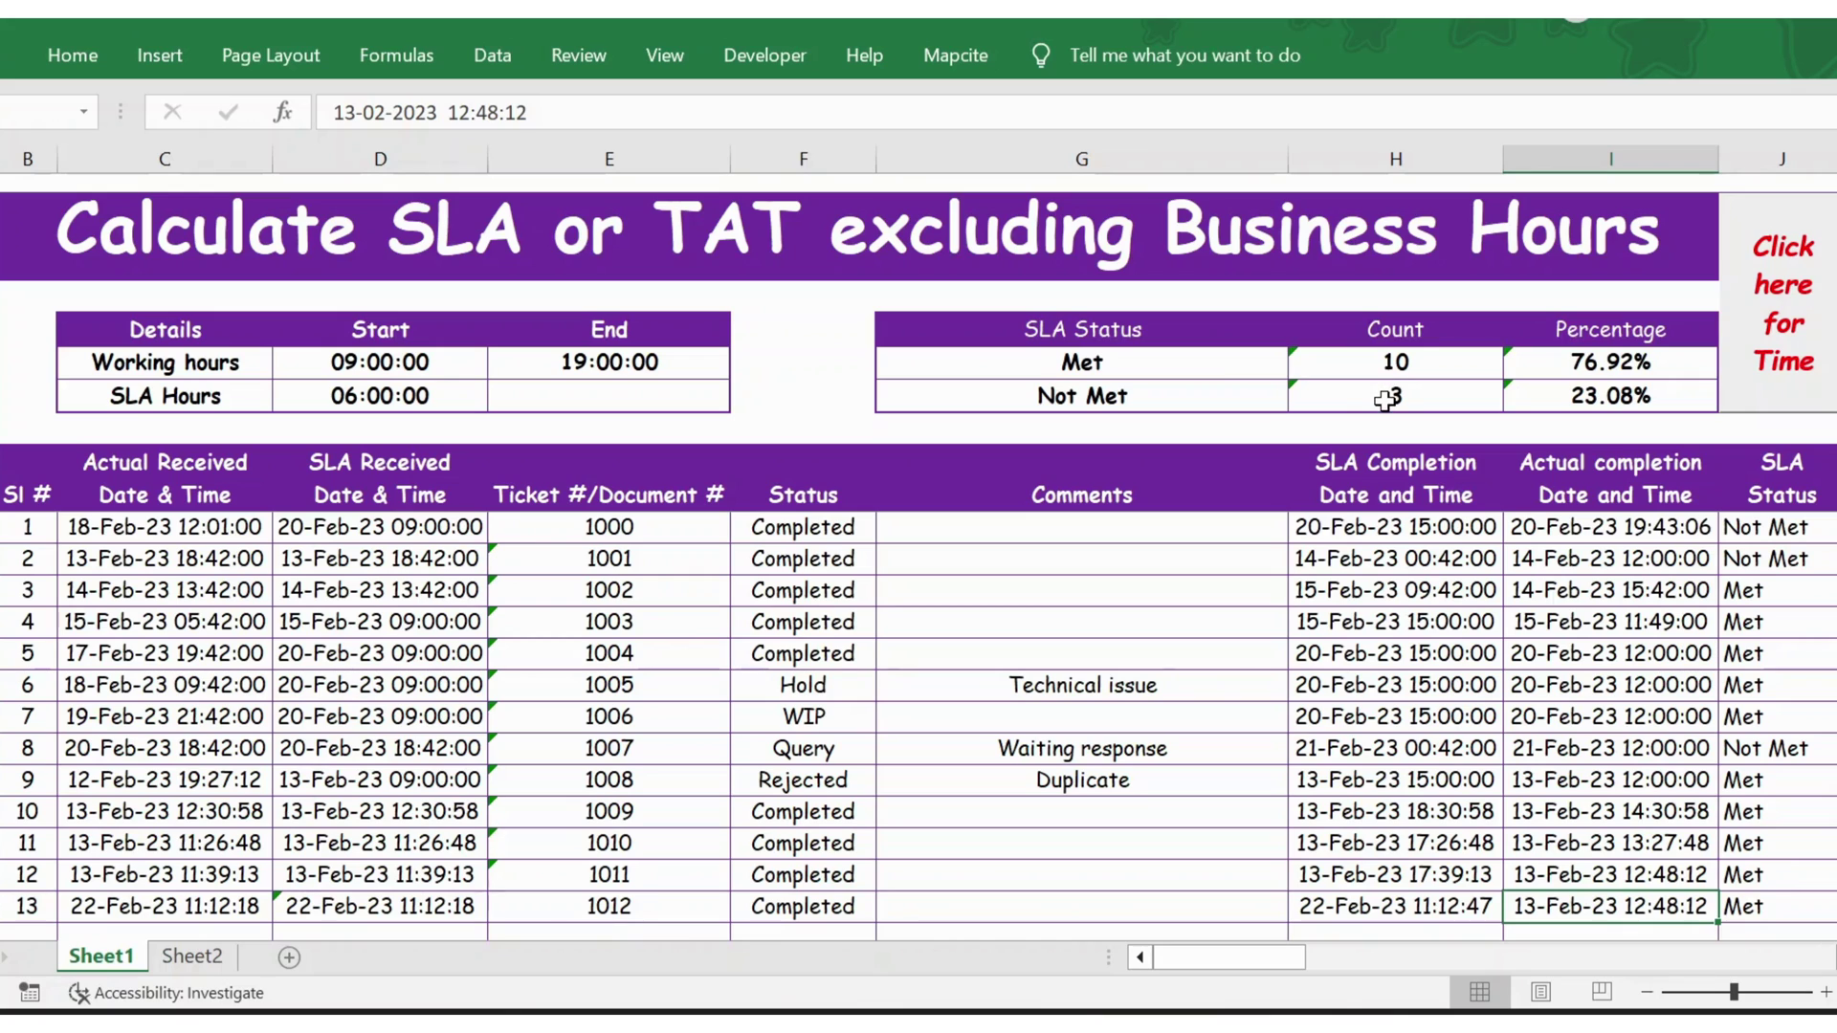
click(1745, 899)
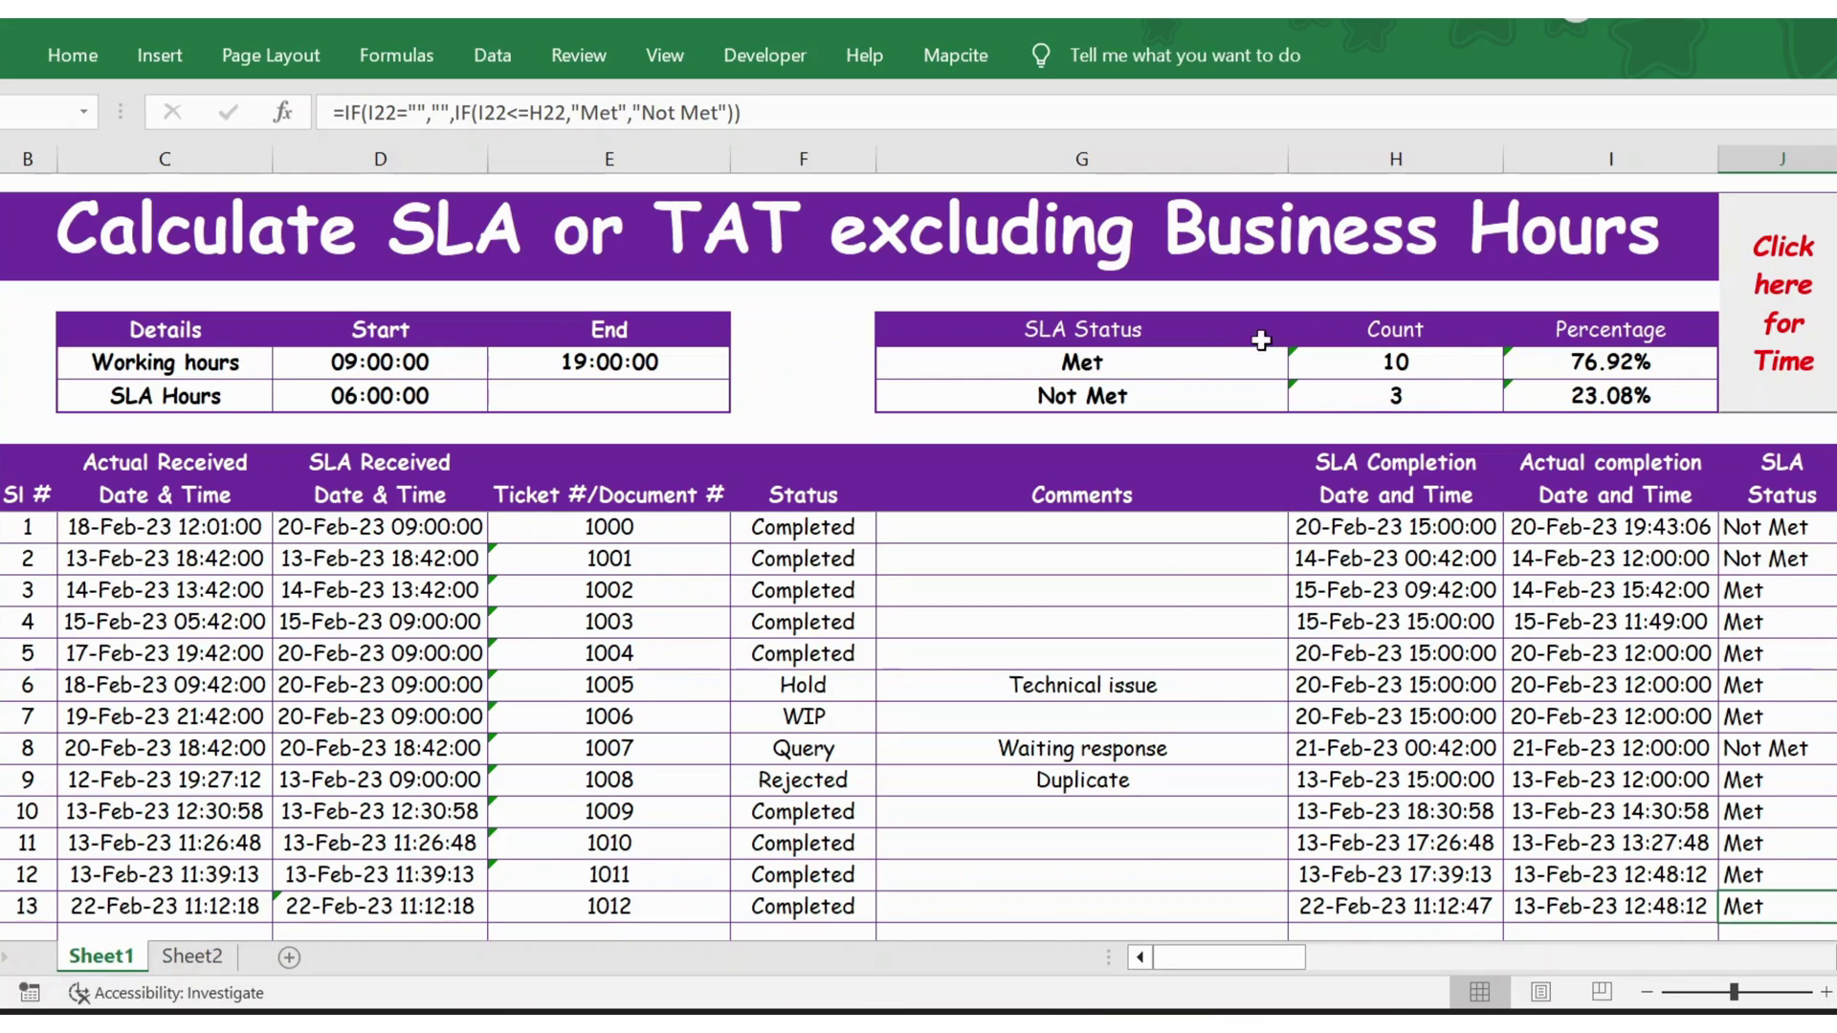